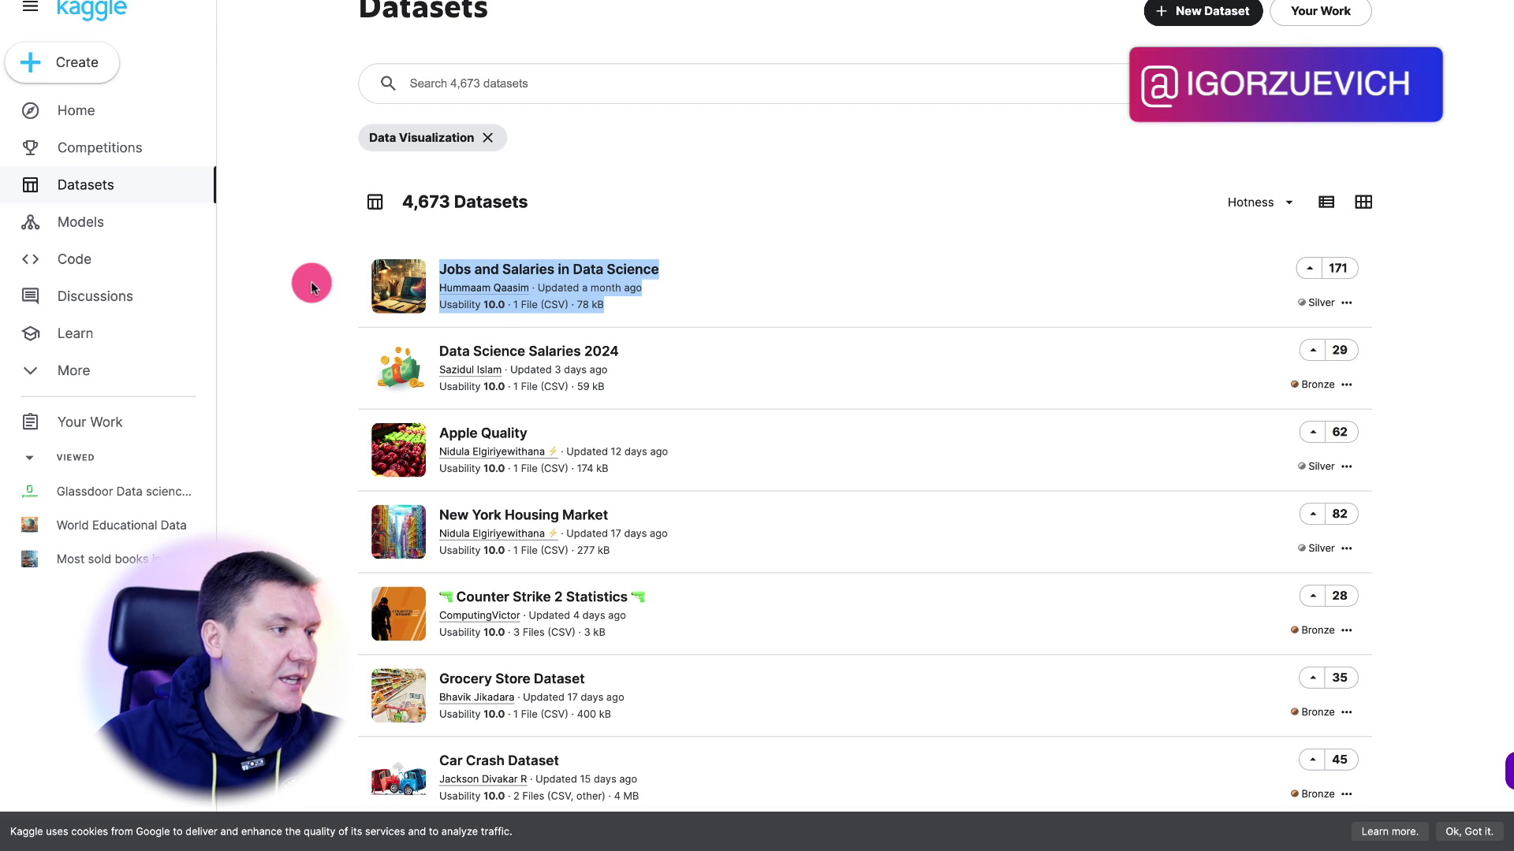
# Open Kaggle's Datasets catalogue from the home page and look through its Trending and Arts and Entertainment datasets
pyautogui.click(310, 281)
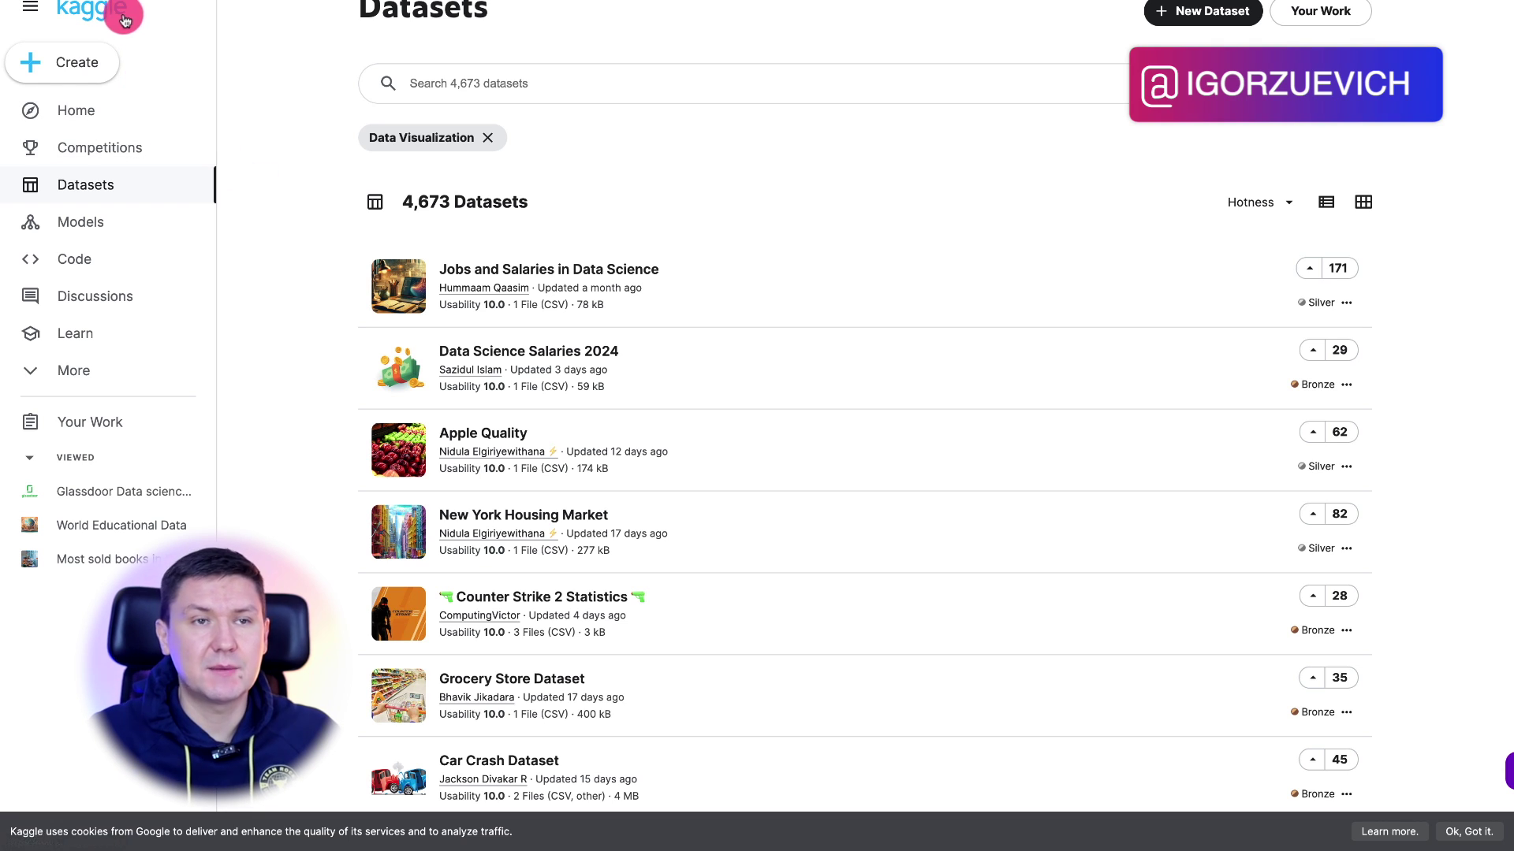
pyautogui.click(82, 11)
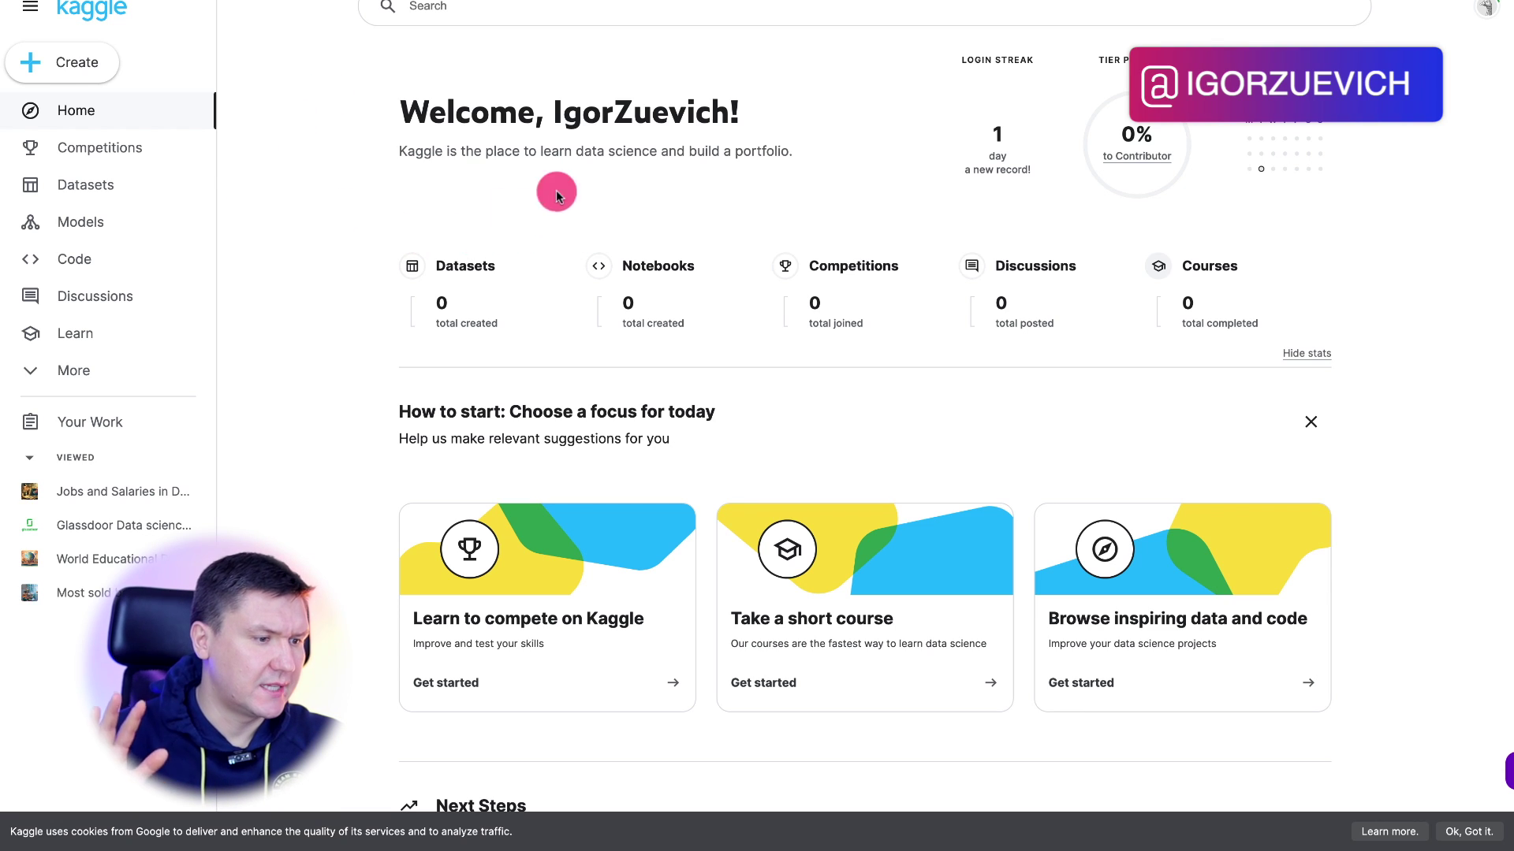
pyautogui.click(85, 185)
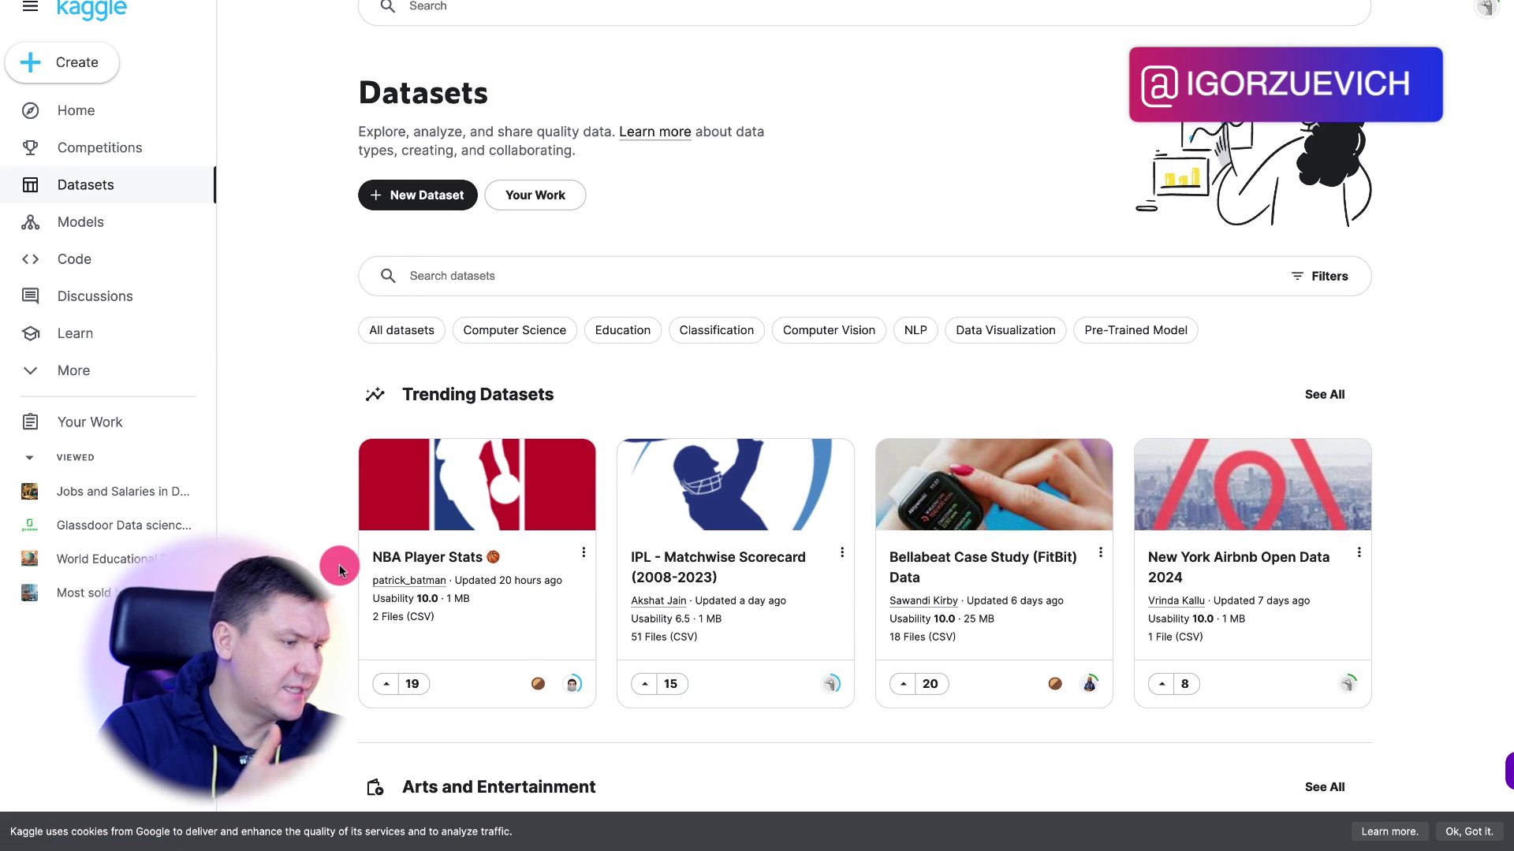
pyautogui.scroll(-2, 339, 564)
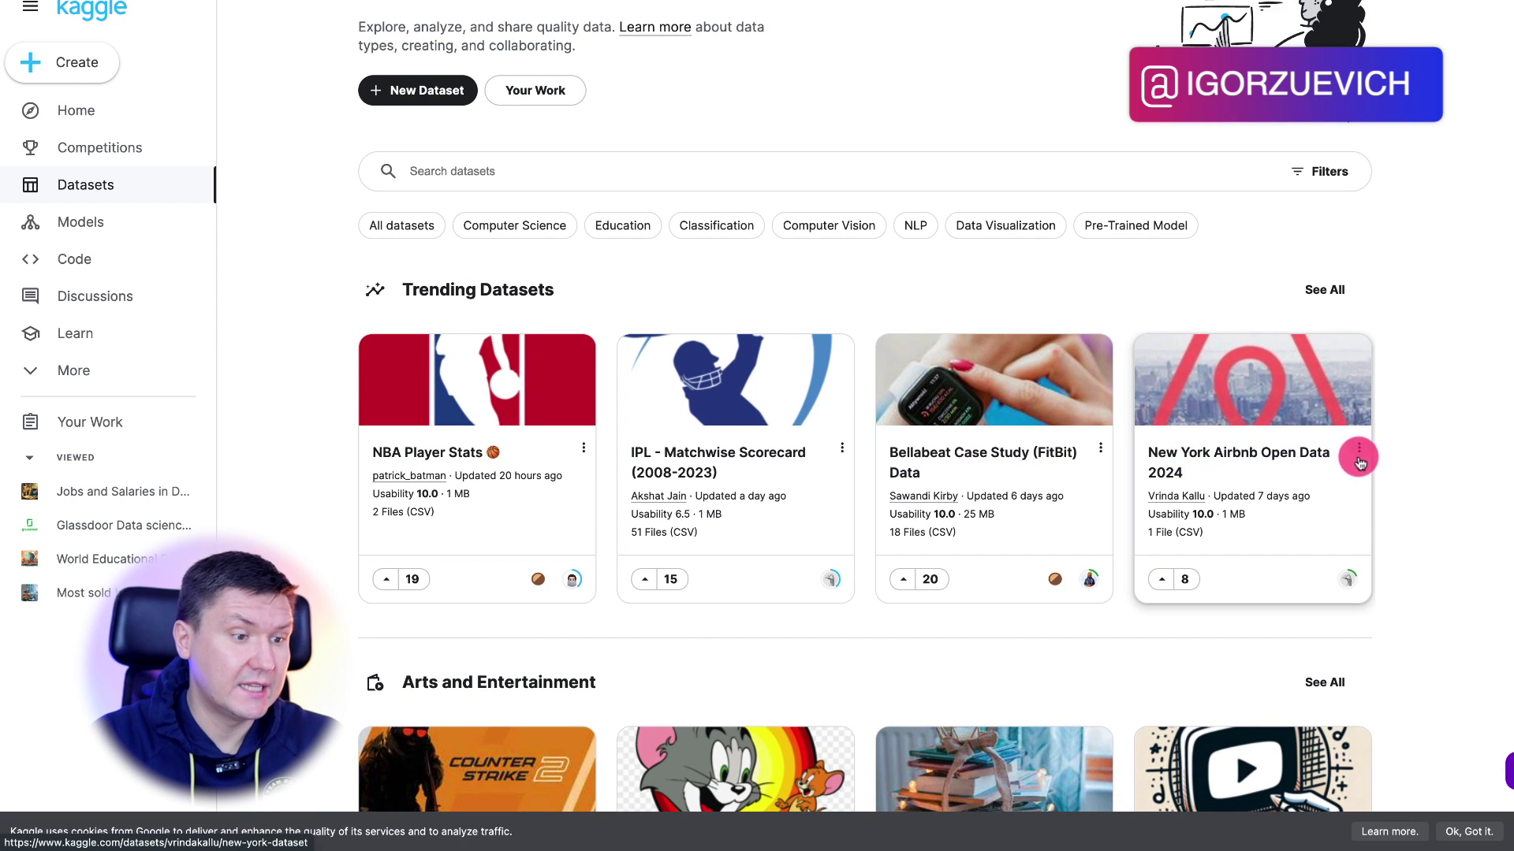
pyautogui.scroll(-1, 1397, 461)
pyautogui.scroll(-2, 1397, 461)
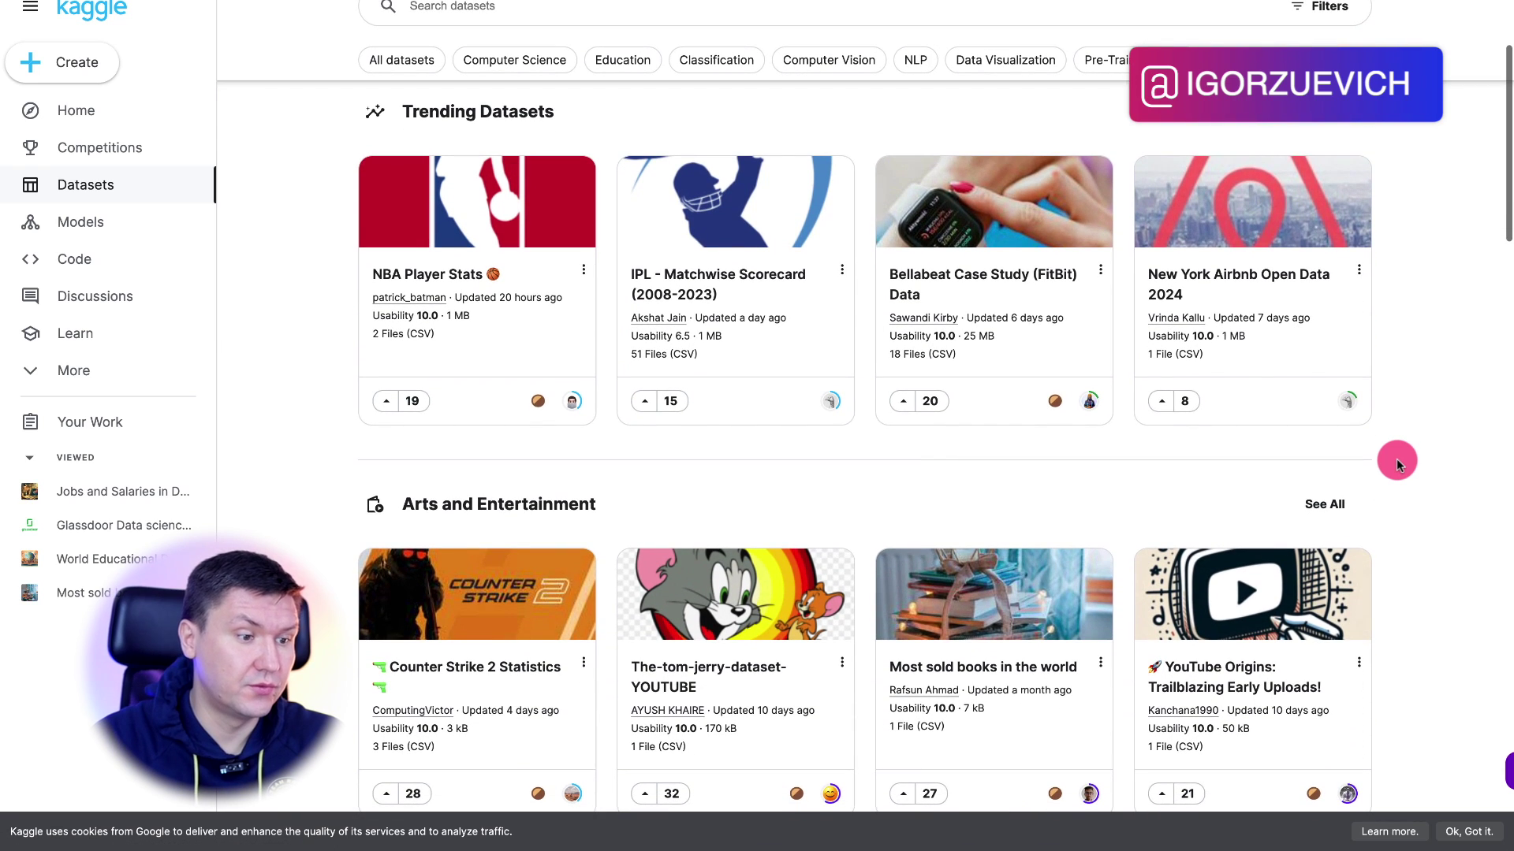
pyautogui.scroll(-2, 1397, 462)
pyautogui.scroll(-1, 1397, 457)
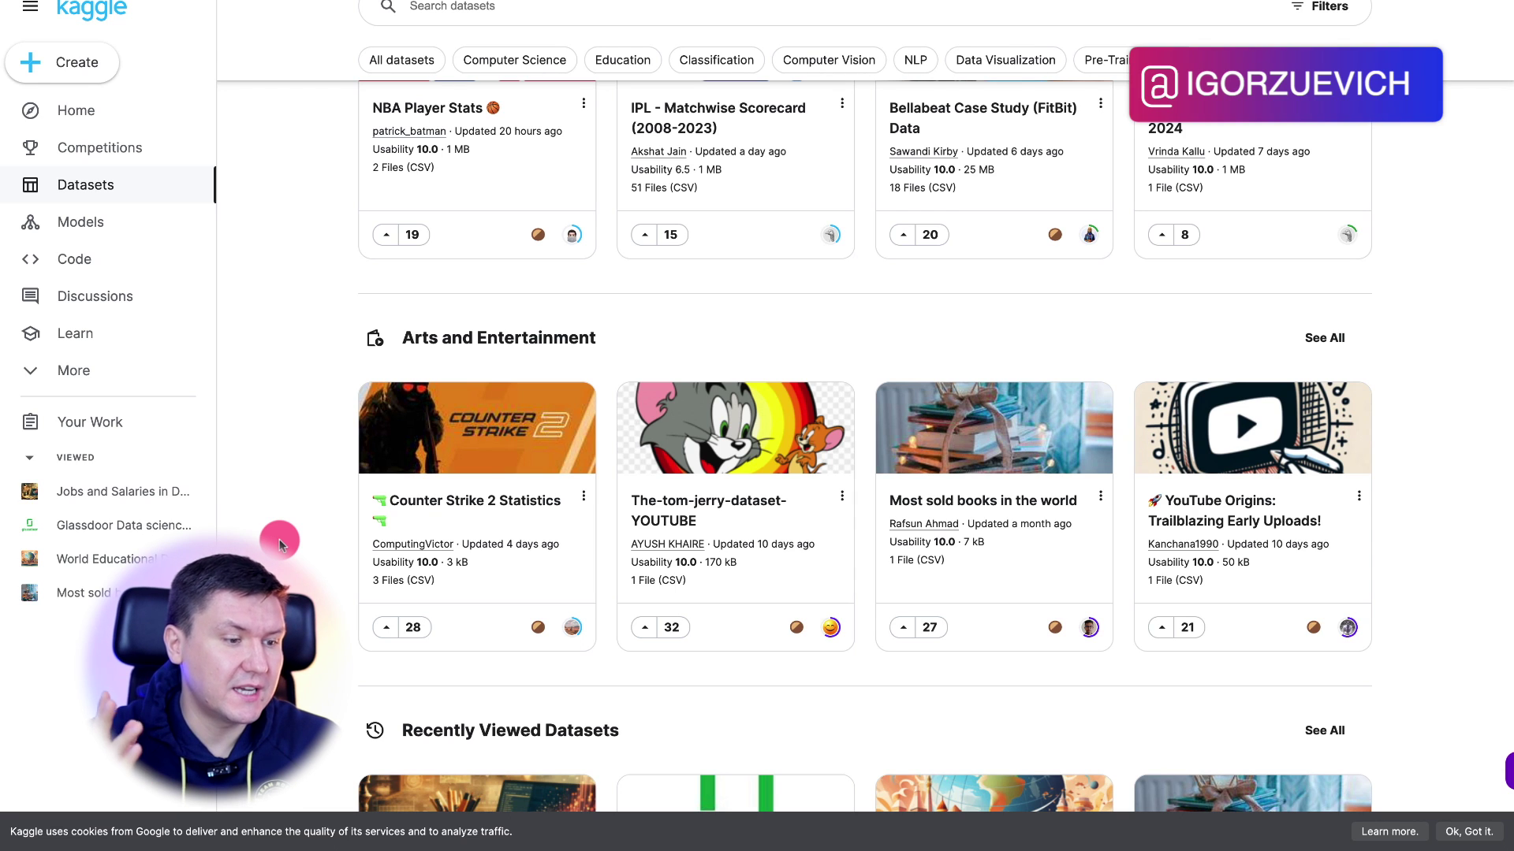
pyautogui.scroll(1, 279, 539)
pyautogui.scroll(5, 279, 539)
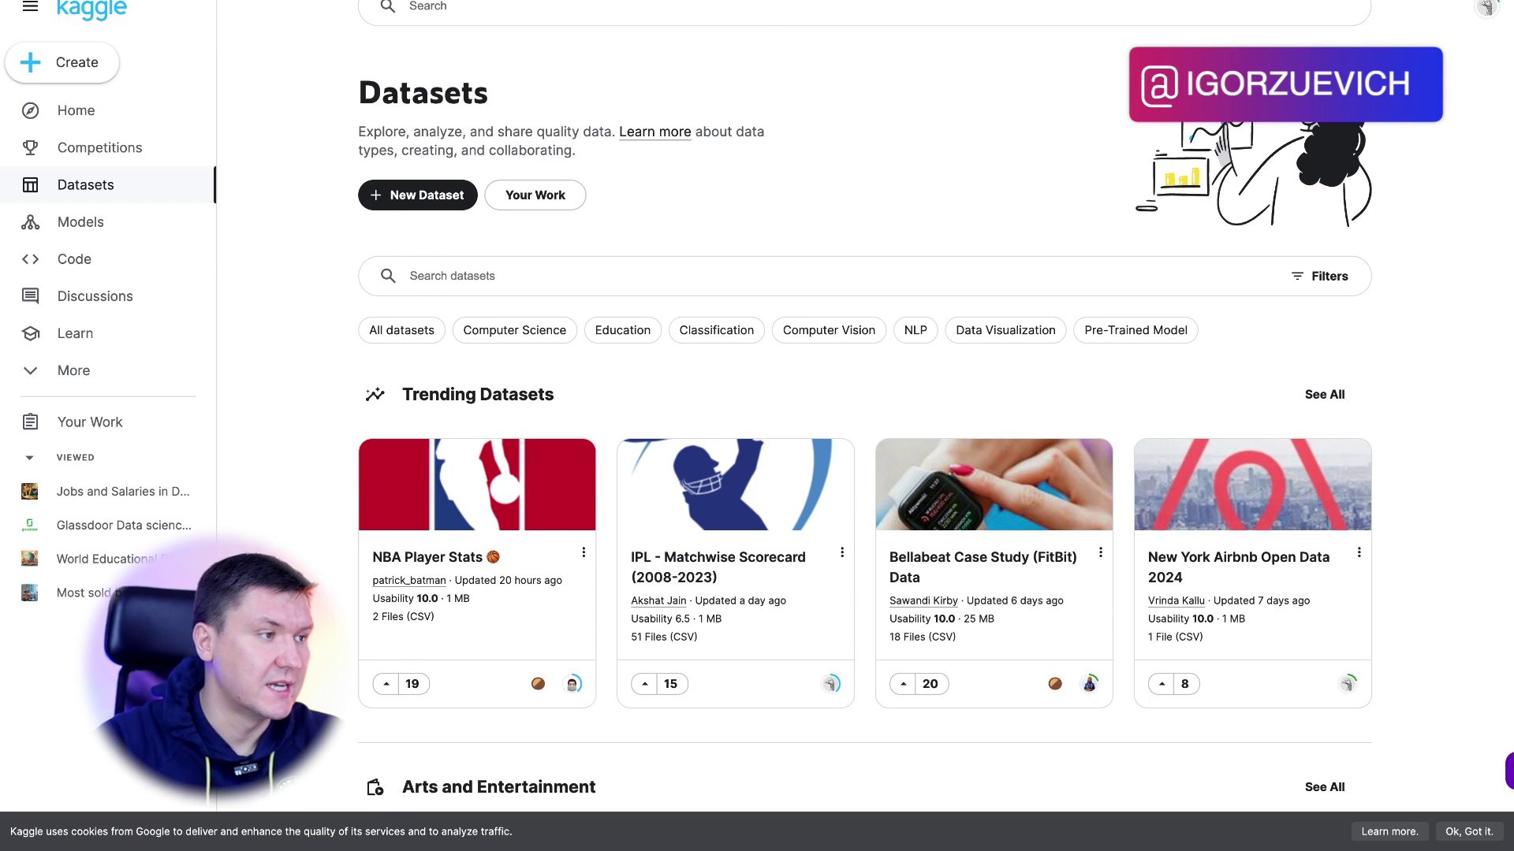
# Review the description page of the 2024 Glassdoor data science jobs dataset
pyautogui.click(631, 0)
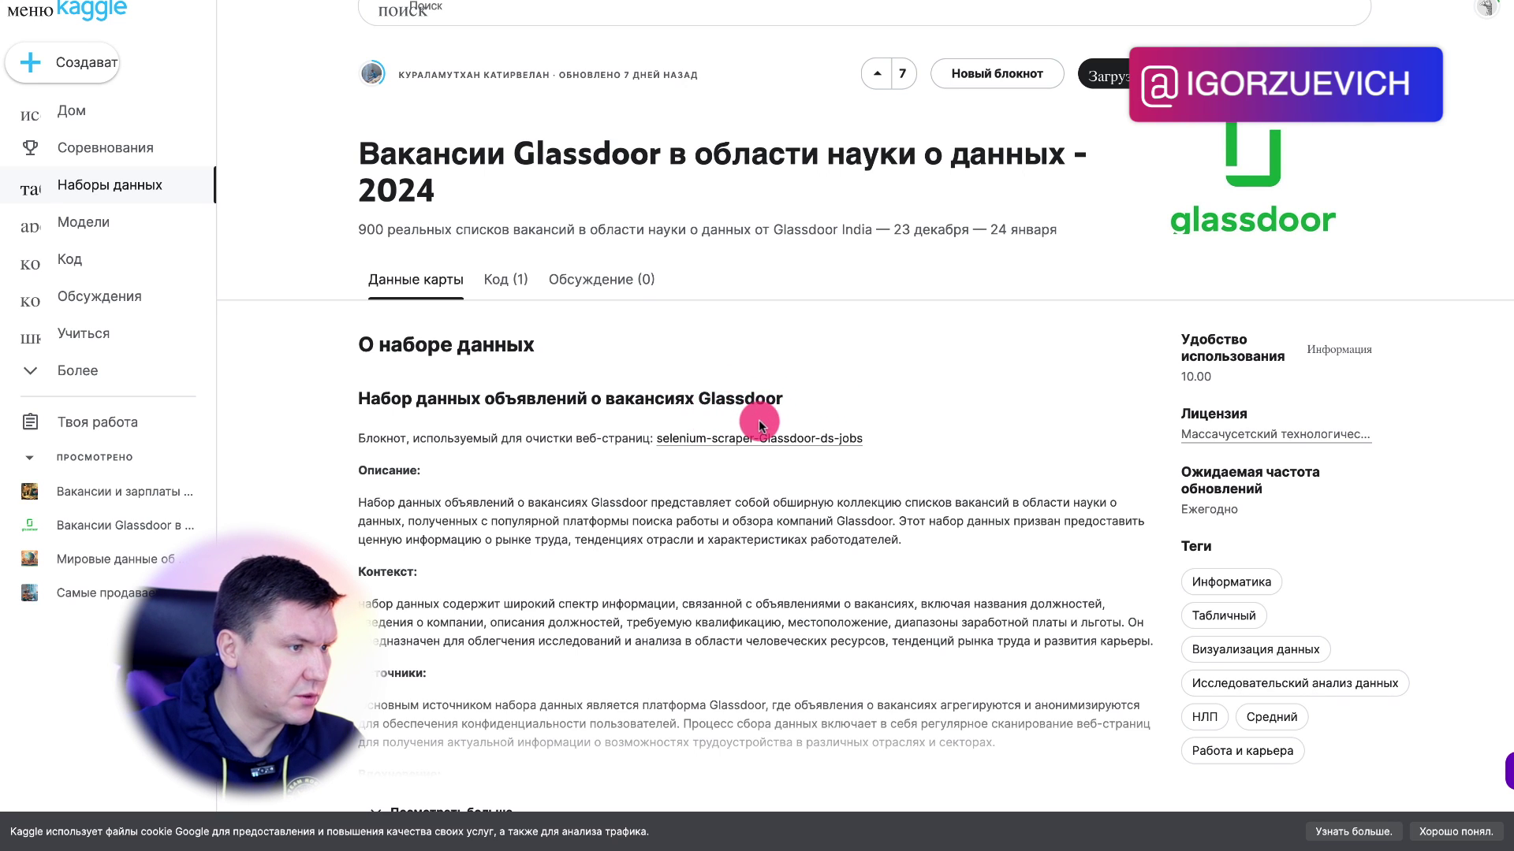
pyautogui.scroll(-2, 740, 509)
pyautogui.scroll(-4, 739, 509)
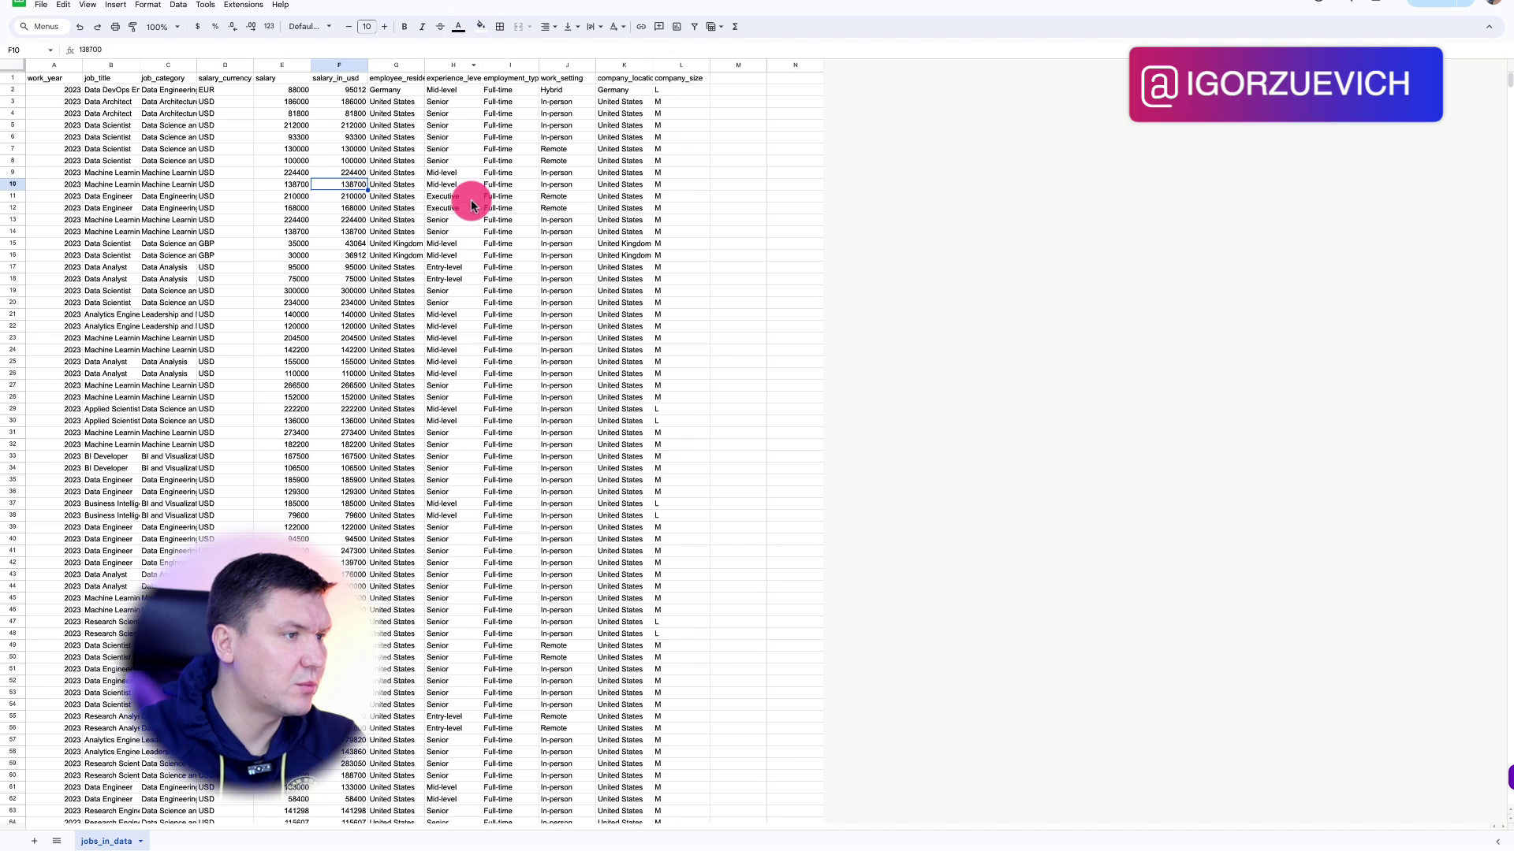
# Switch to the jobs_in_data spreadsheet and examine its columns and first rows of job records
pyautogui.scroll(-3, 259, 361)
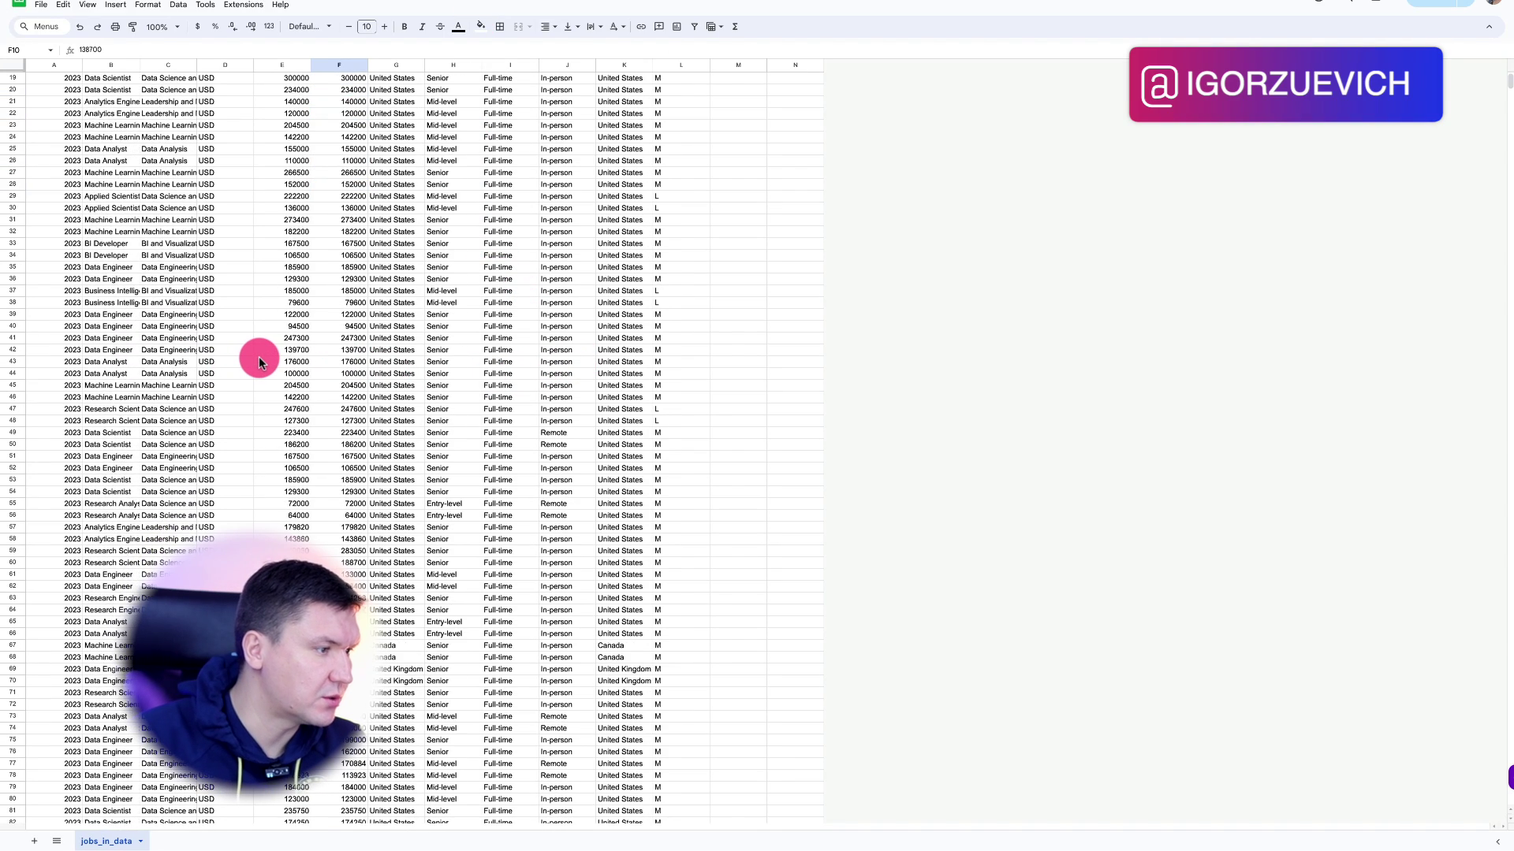
pyautogui.scroll(3, 259, 361)
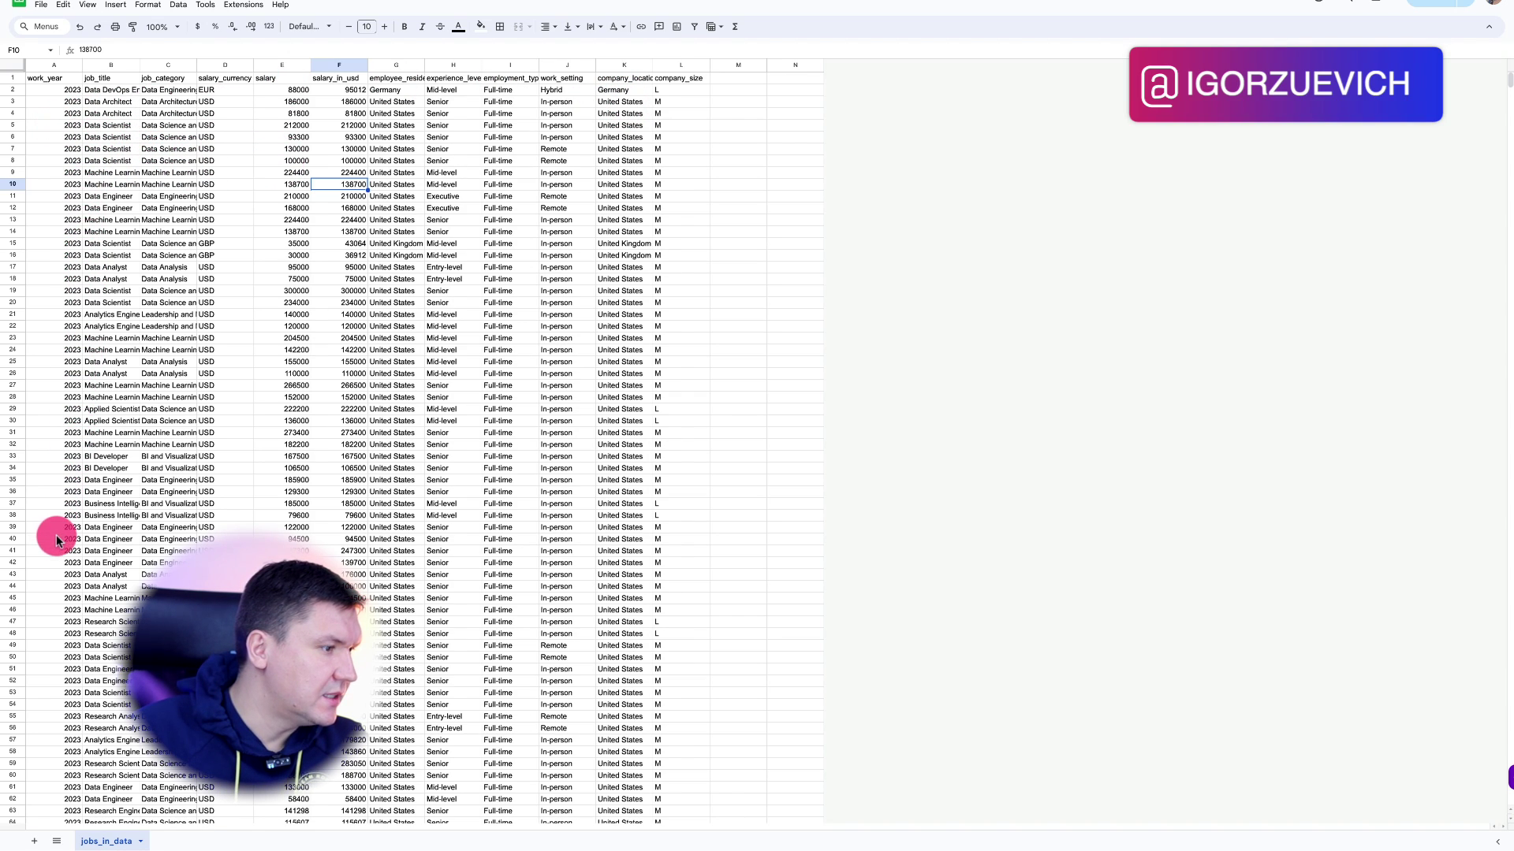
pyautogui.scroll(-3, 426, 441)
pyautogui.scroll(3, 426, 441)
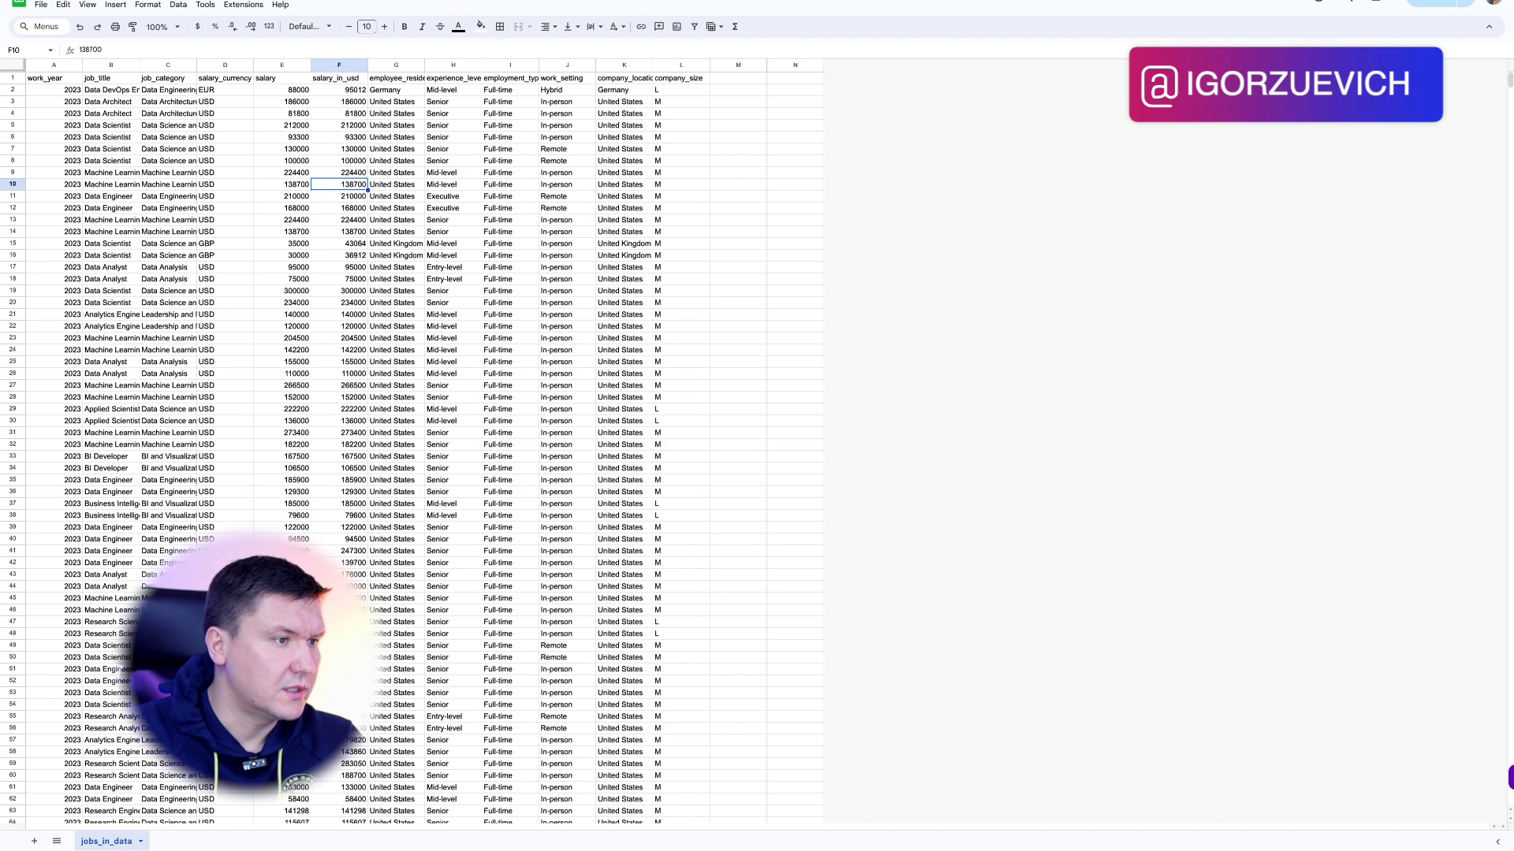
pyautogui.scroll(-8, 601, 678)
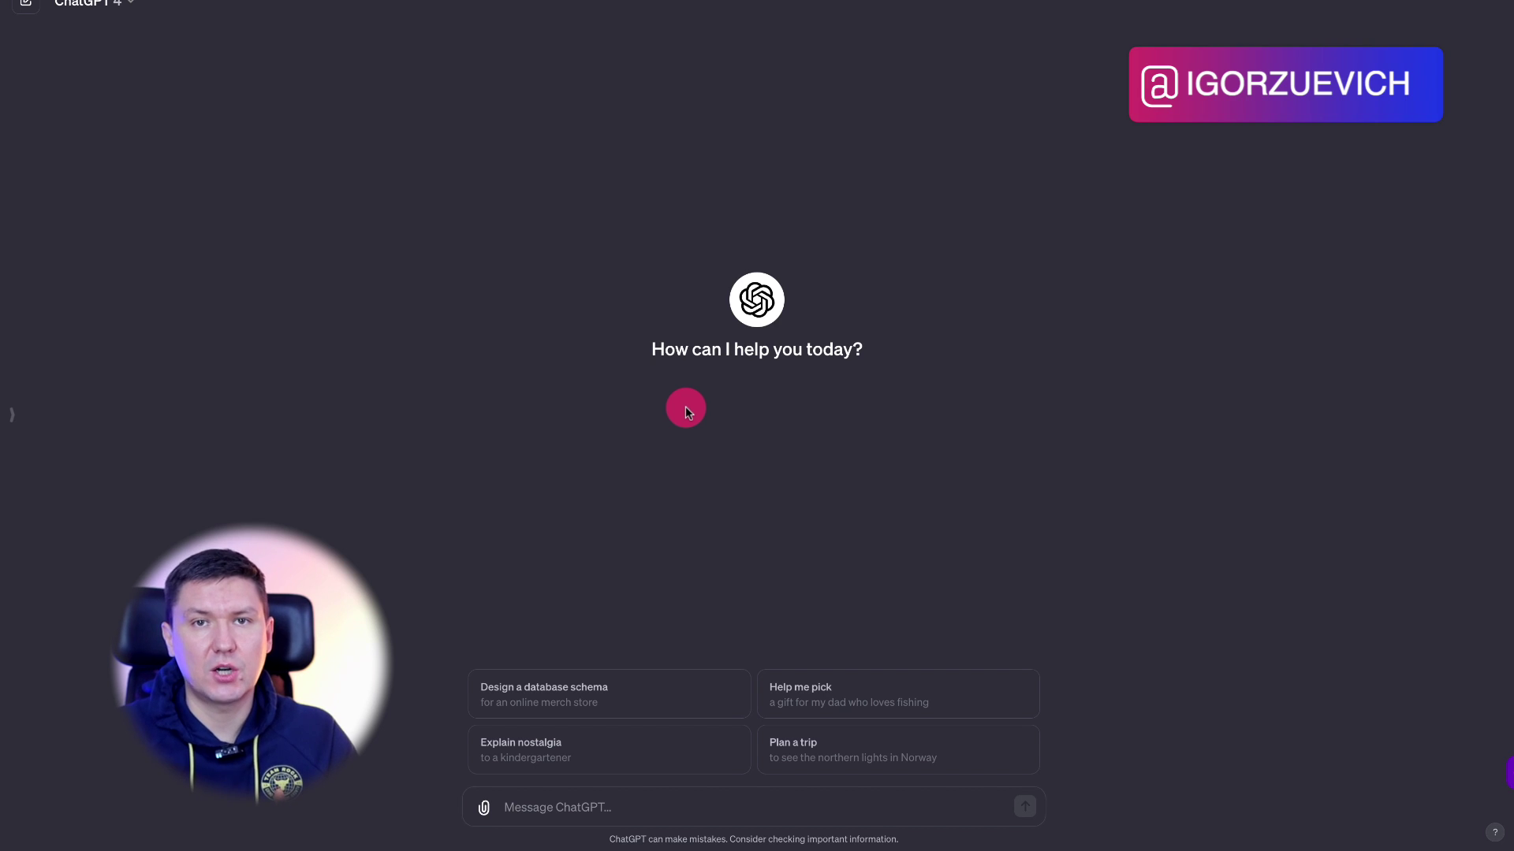
# Switch to Telegram and look through the community's image prompts, AI services list and useful AI articles topics
pyautogui.moveTo(899, 841)
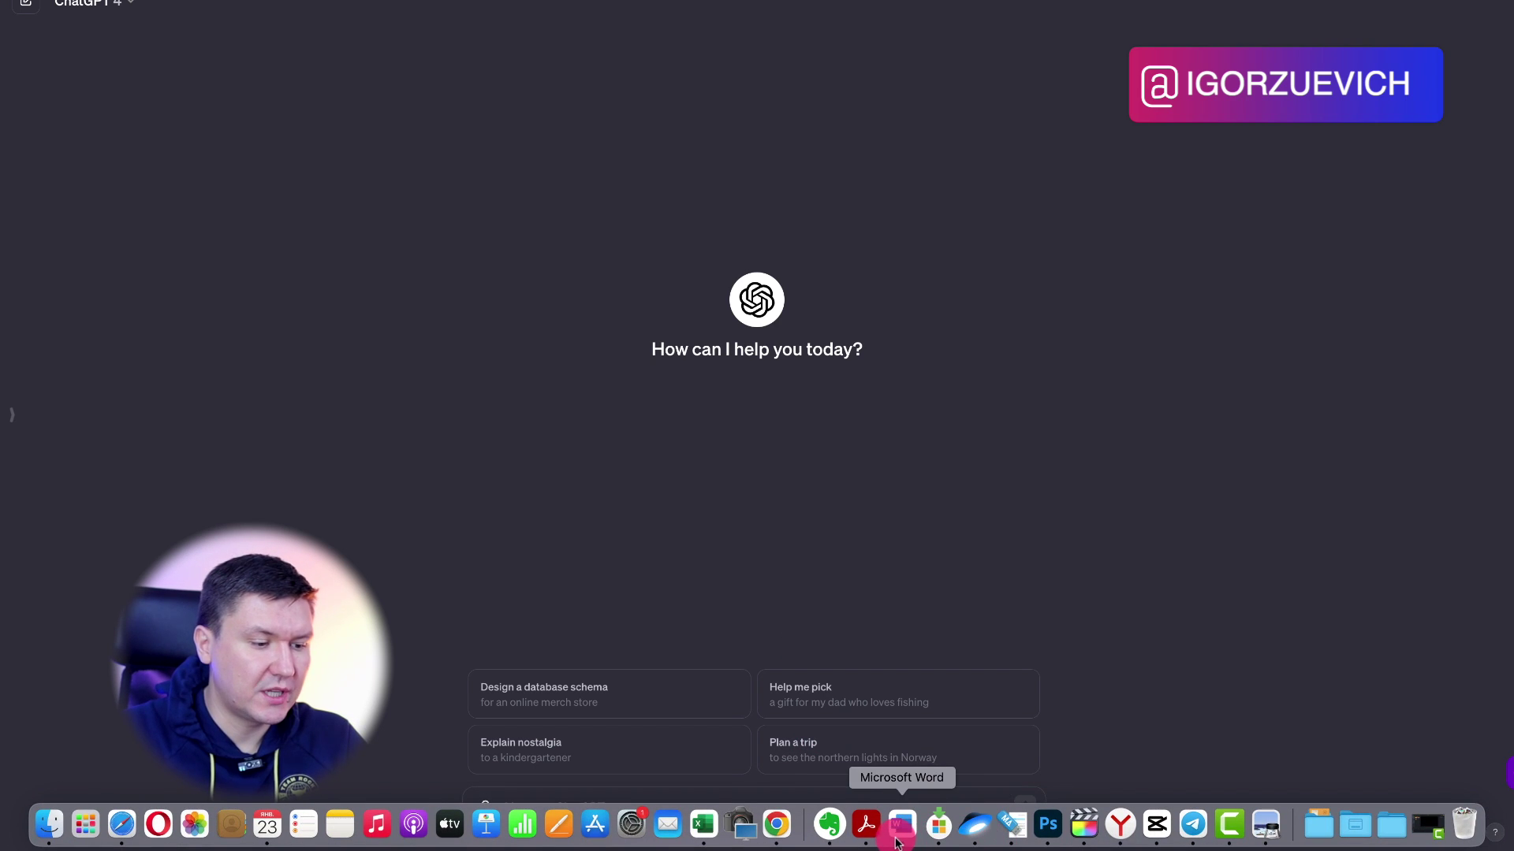
pyautogui.click(1194, 825)
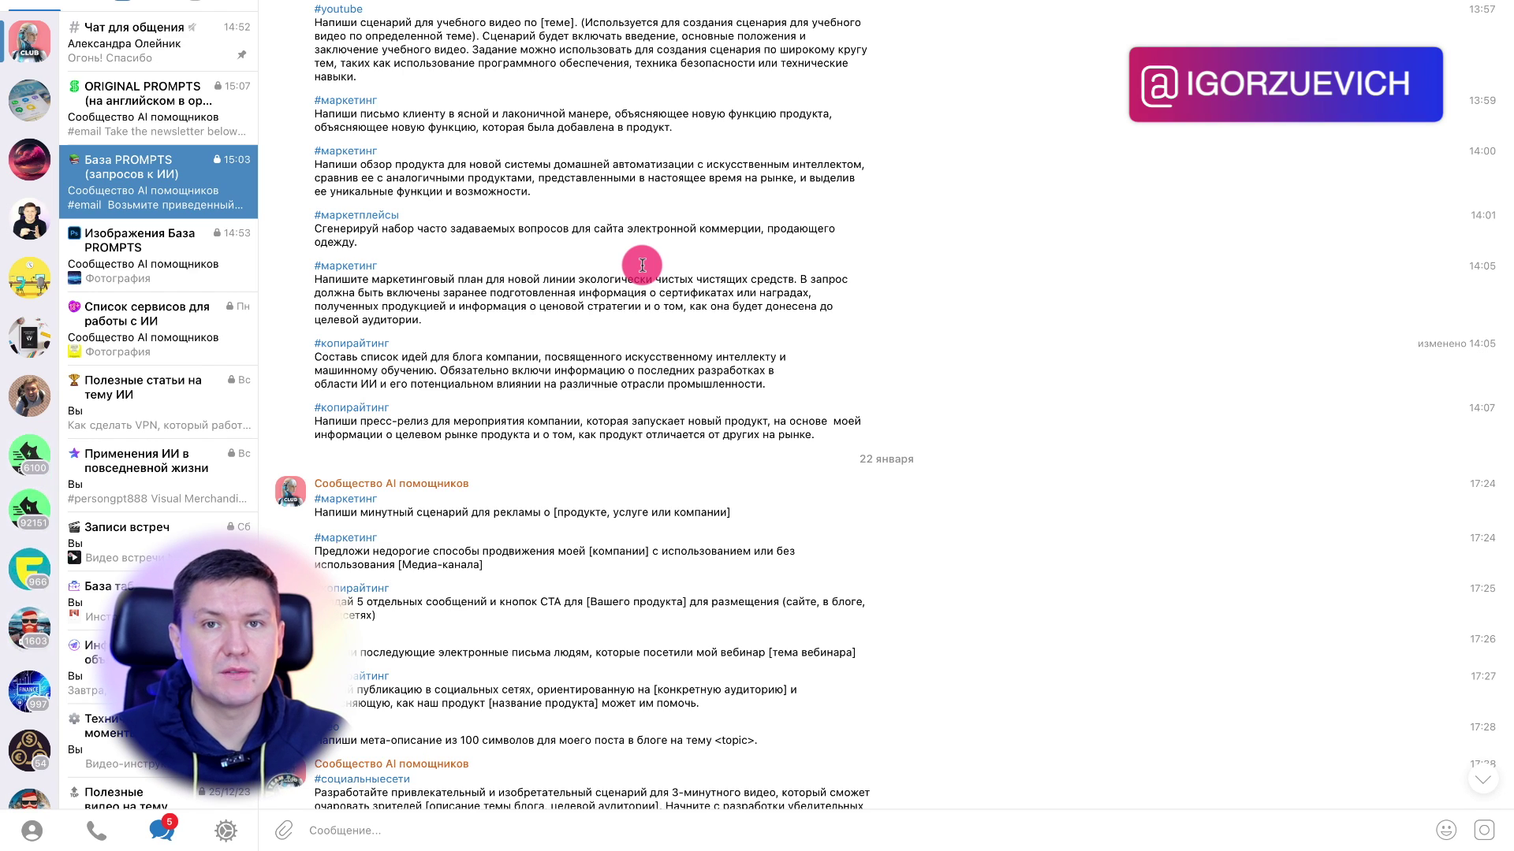
pyautogui.click(158, 259)
pyautogui.scroll(-5, 697, 285)
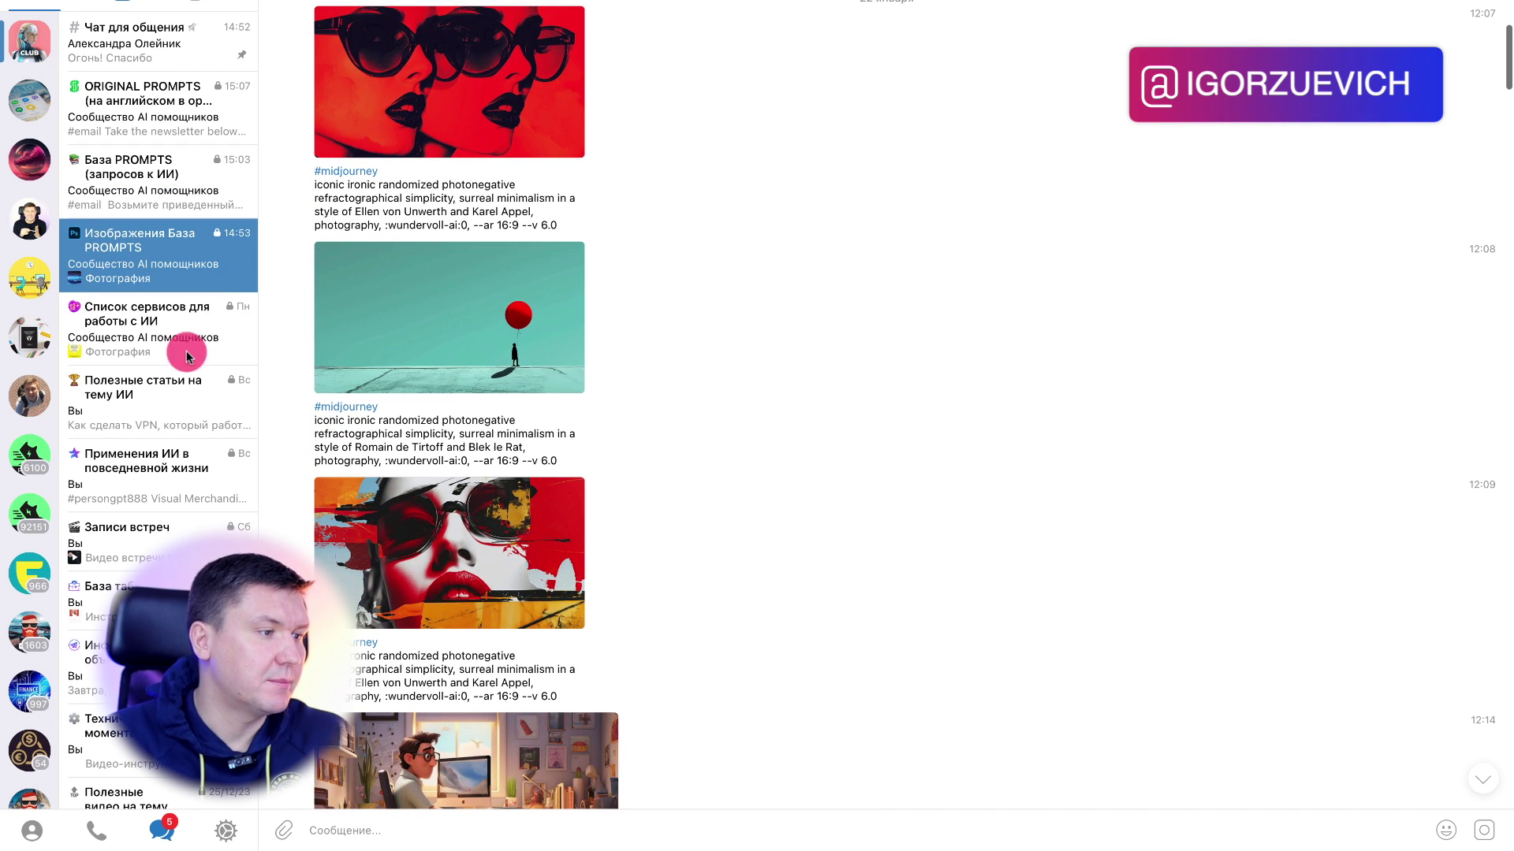
pyautogui.click(135, 361)
pyautogui.scroll(-1, 150, 379)
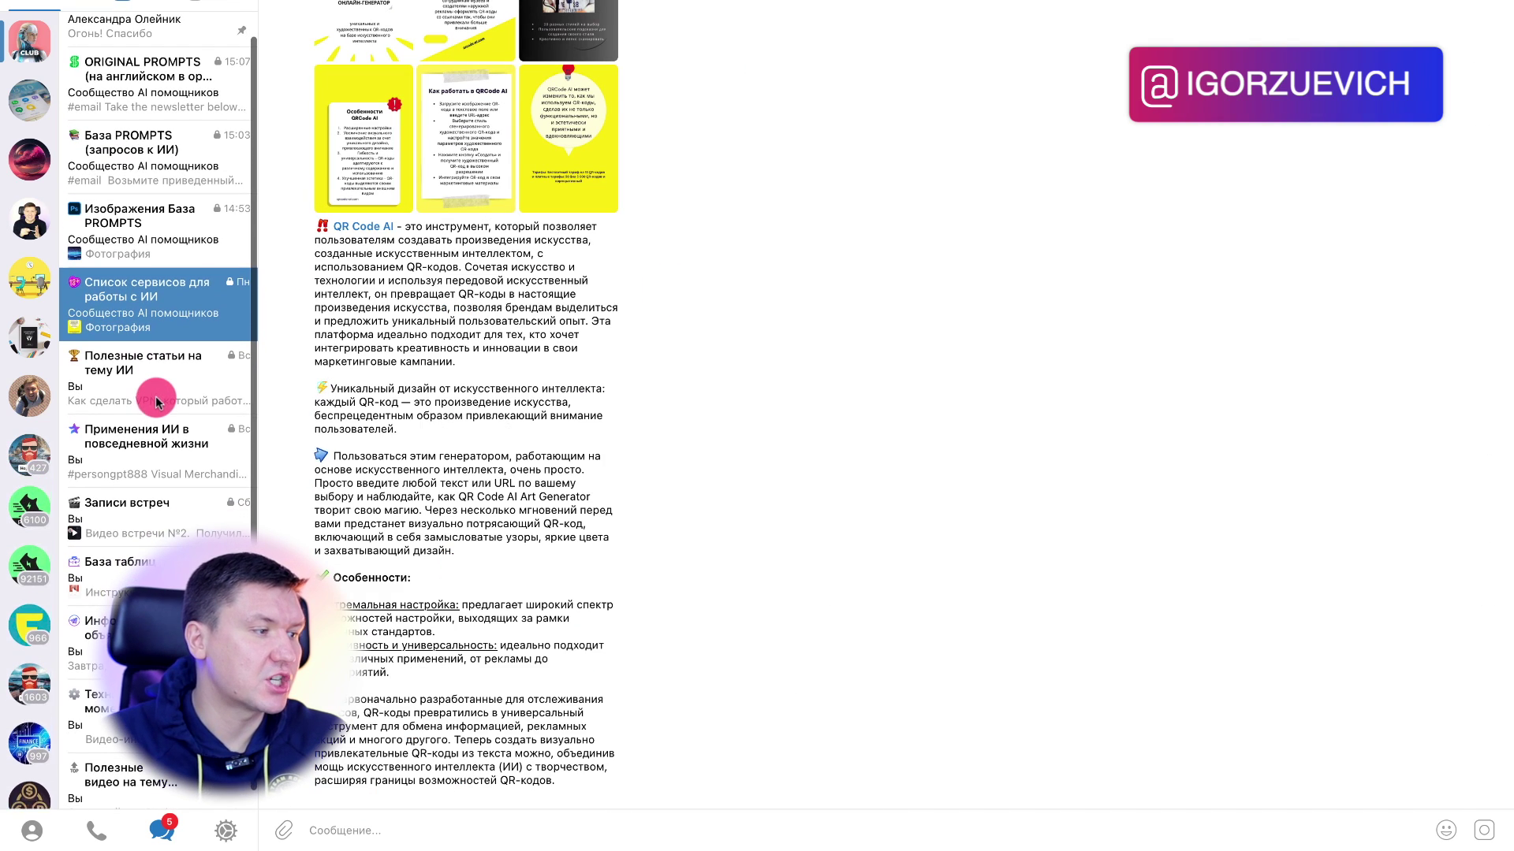
pyautogui.click(157, 399)
pyautogui.scroll(2, 156, 423)
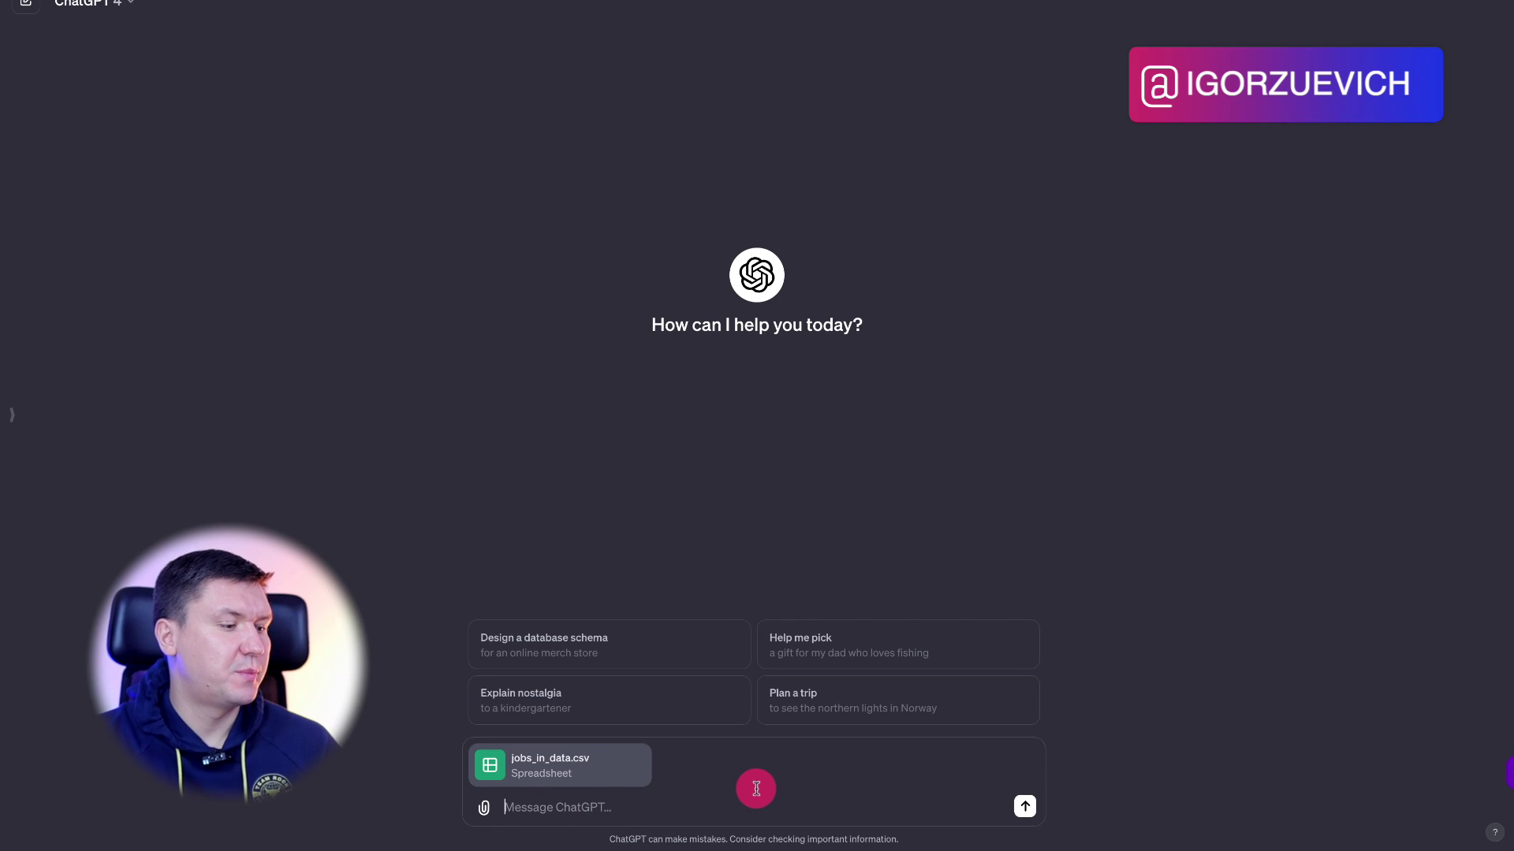
# In ChatGPT, send jobs_in_data.csv with the prompt "Интерпретируйте все эти данные из таблицы, когда ты поймешь все аспекты, скажит: «Я готов к следующему шагу!»"
pyautogui.write('Интерпретируйте все эти данные из таблицы, когда ты  поймешь все аспекты, скажит: «Я готов к следующему шагу!»')
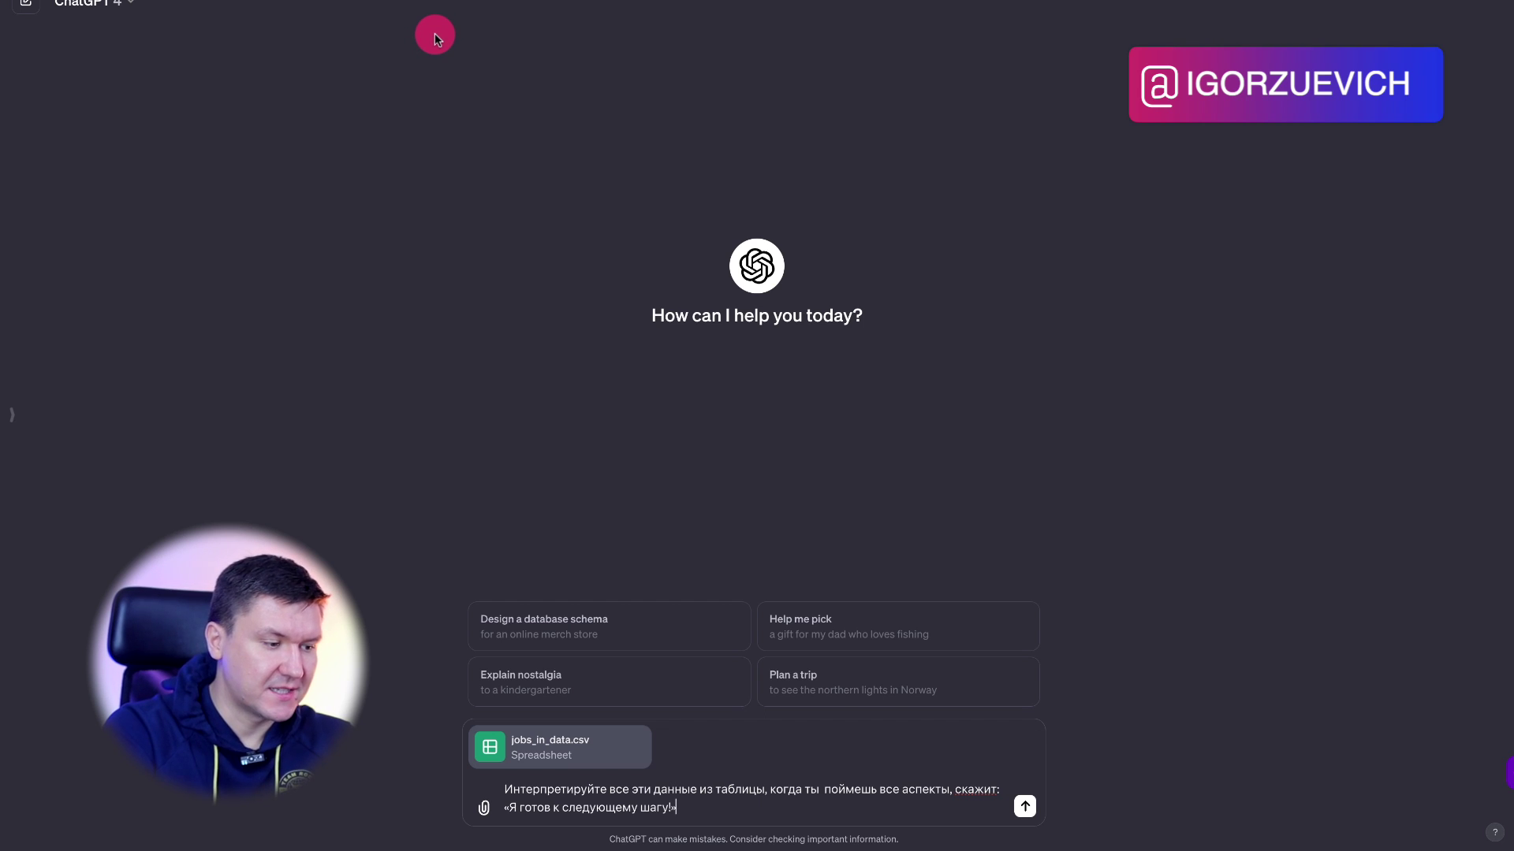
pyautogui.press('Return')
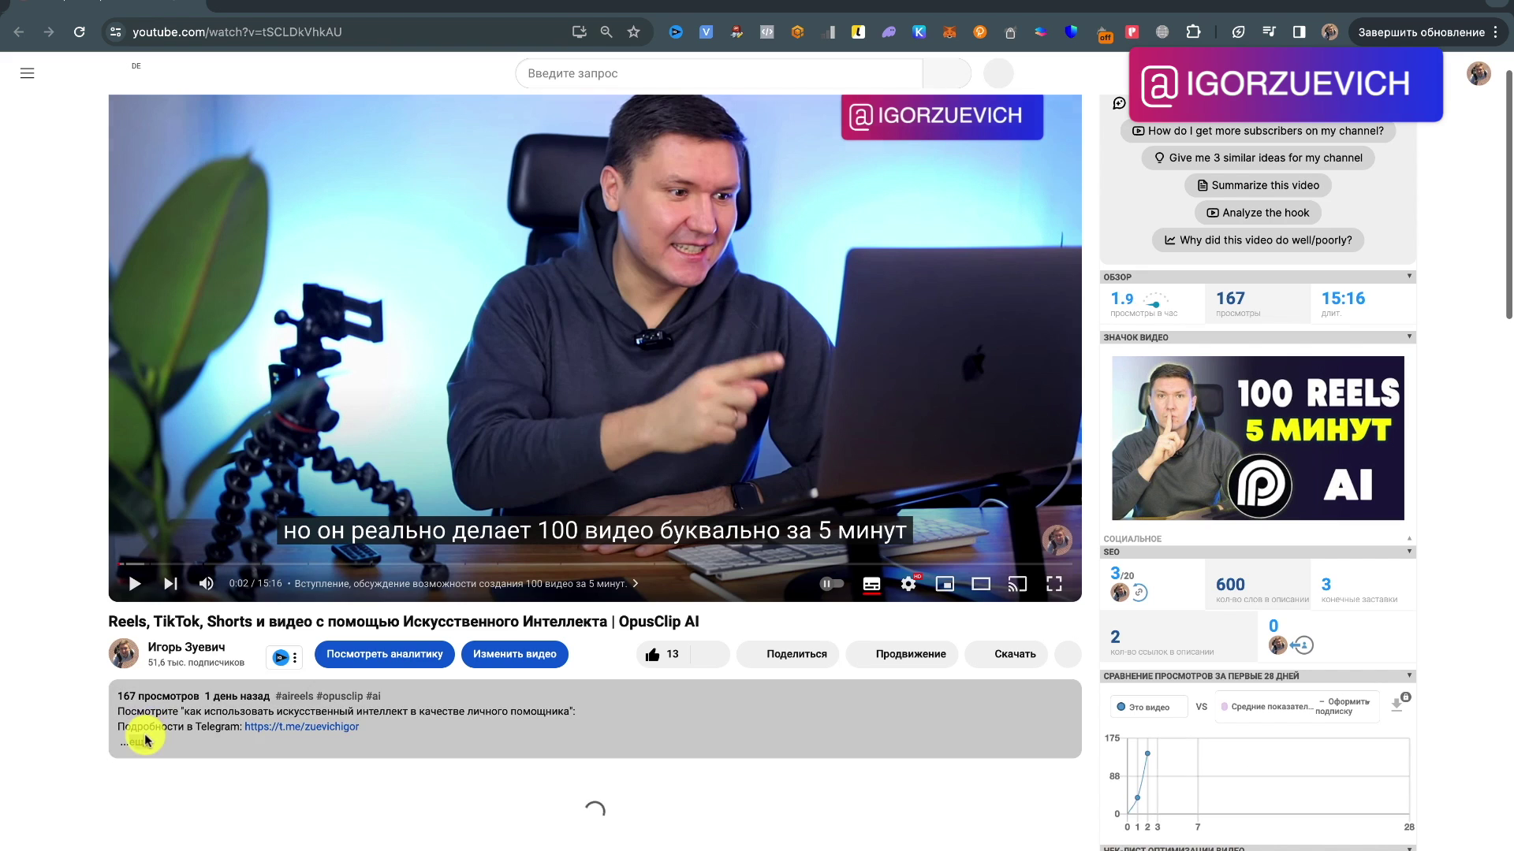
# Switch to the YouTube video about OpusClip, expand its description and open the Telegram link
pyautogui.click(145, 732)
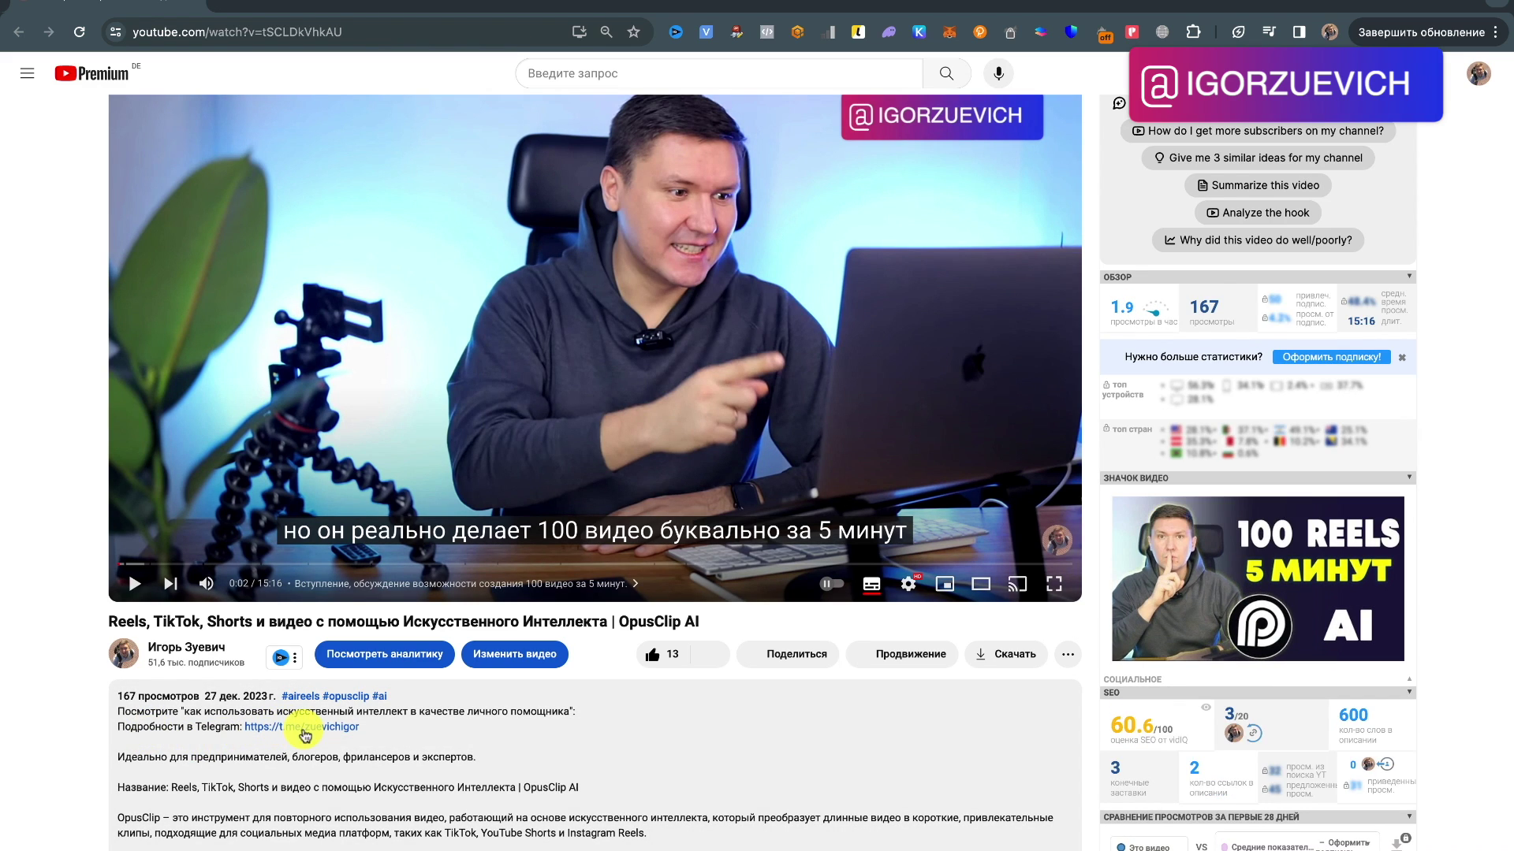
pyautogui.click(303, 729)
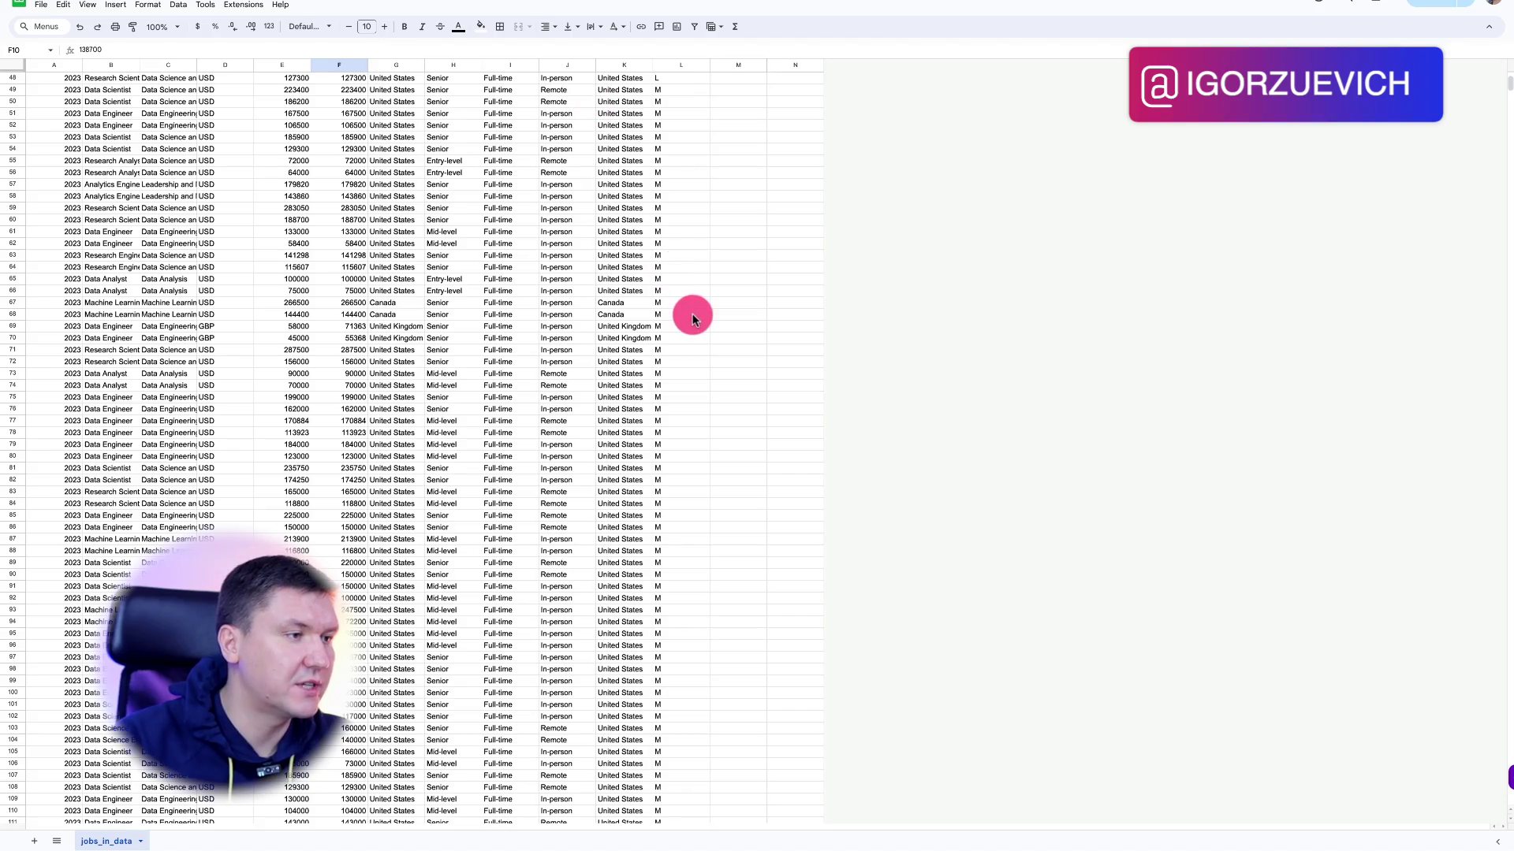
# Return to the jobs_in_data spreadsheet and examine the job records much further down the table
pyautogui.scroll(-10, 692, 314)
pyautogui.scroll(-20, 692, 314)
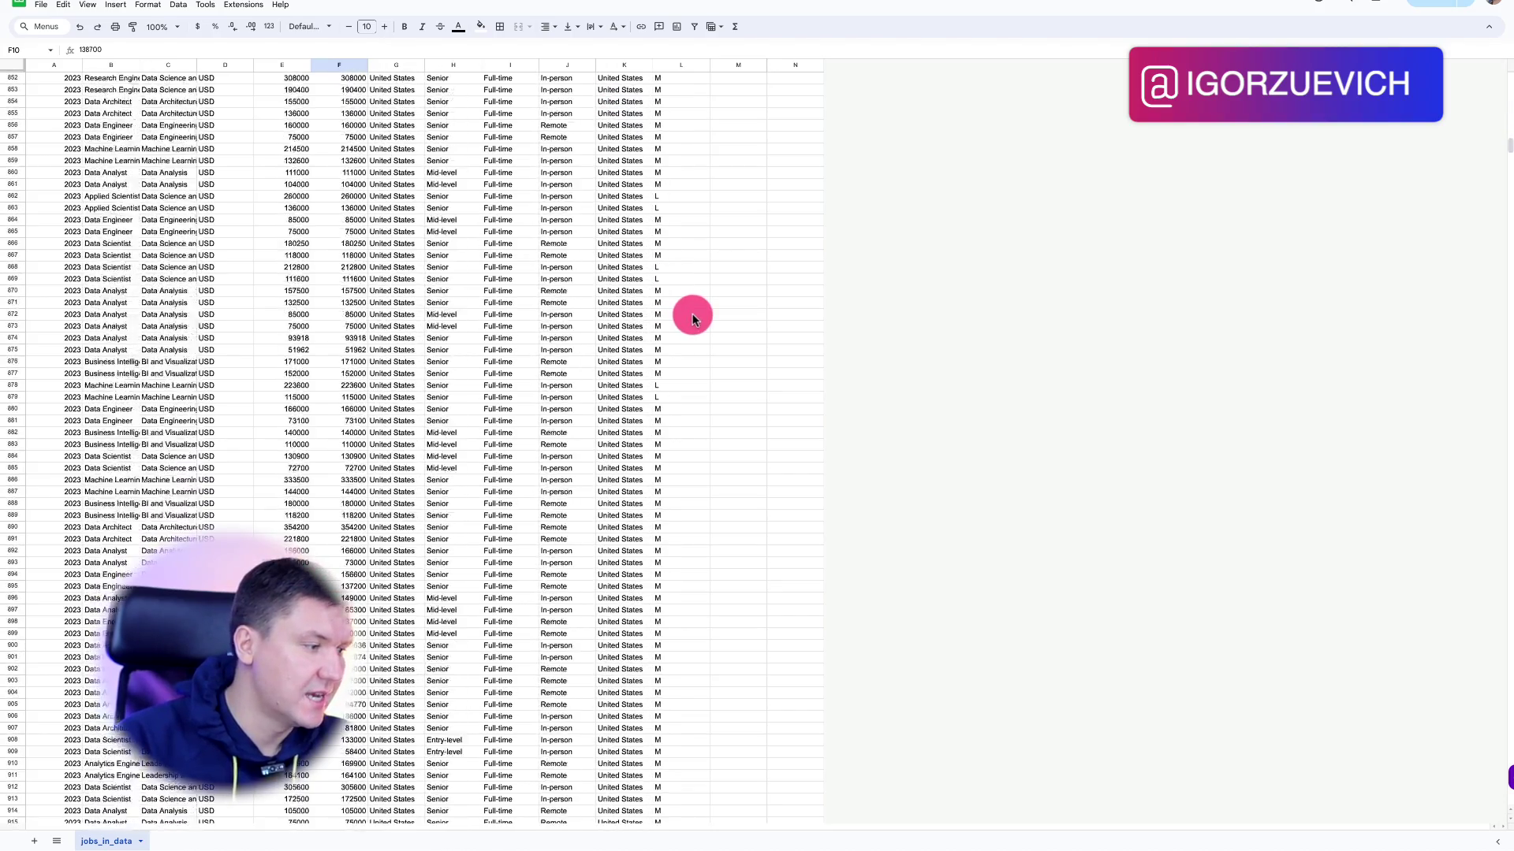
pyautogui.scroll(-12, 693, 313)
# Switch to the Data Job Market Insights chat in ChatGPT and review its column interpretation and data cleaning answers
pyautogui.click(354, 249)
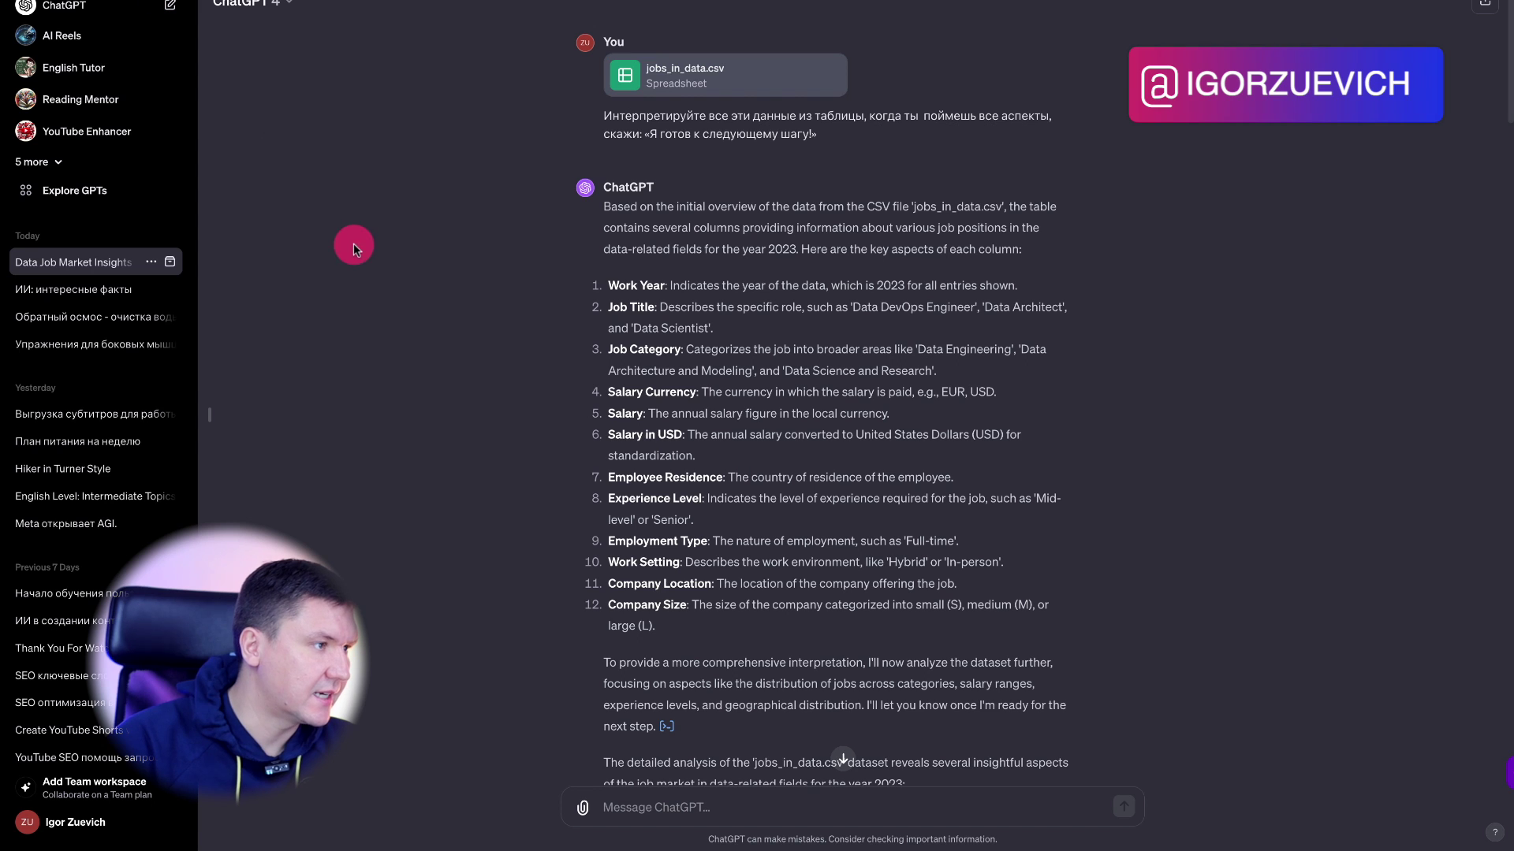
pyautogui.scroll(-15, 775, 223)
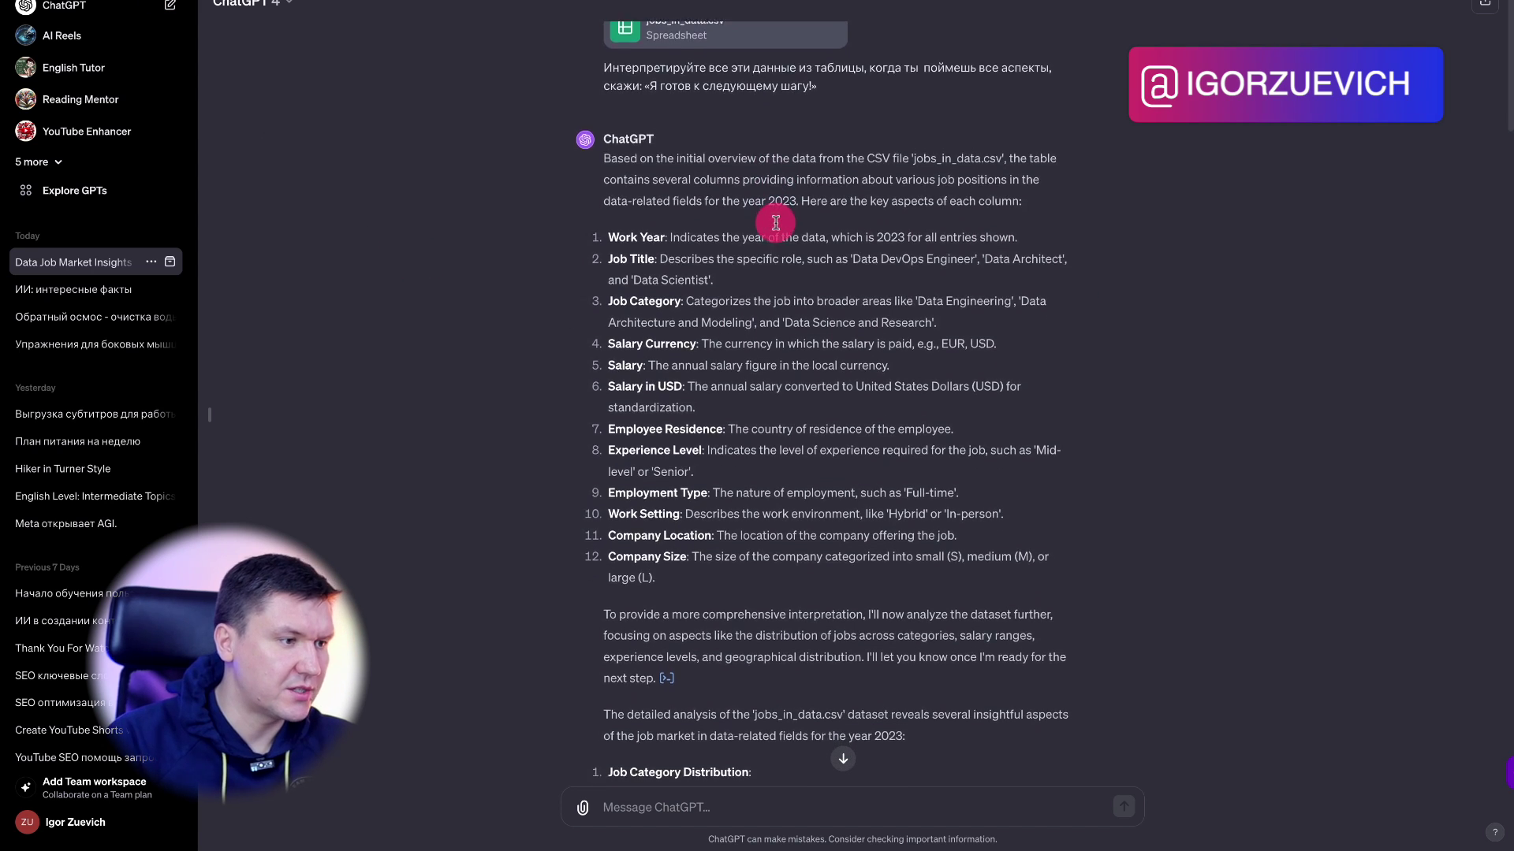
pyautogui.scroll(-9, 776, 224)
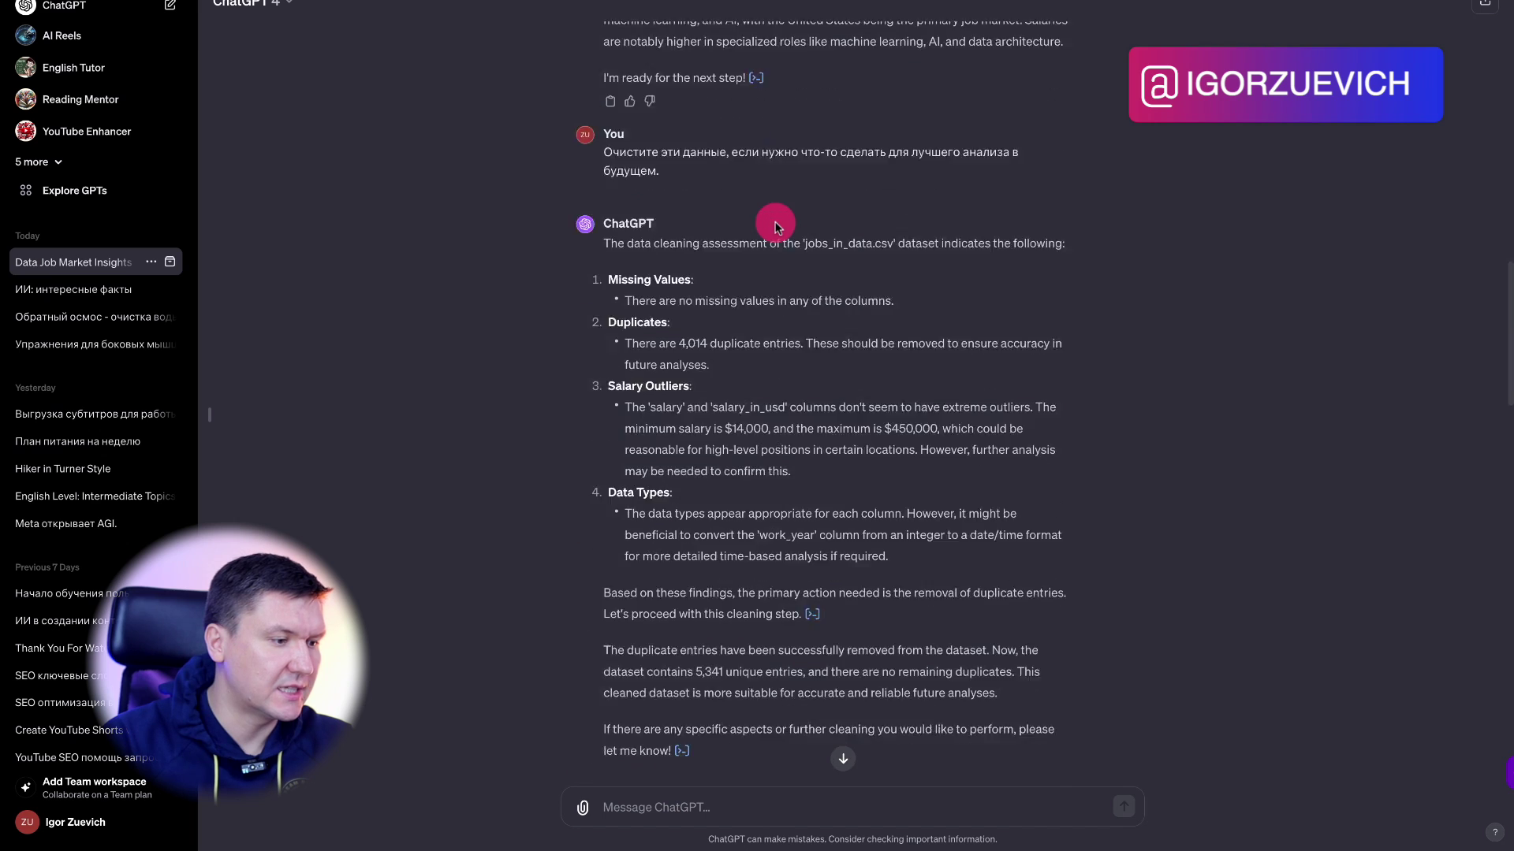
pyautogui.scroll(3, 775, 223)
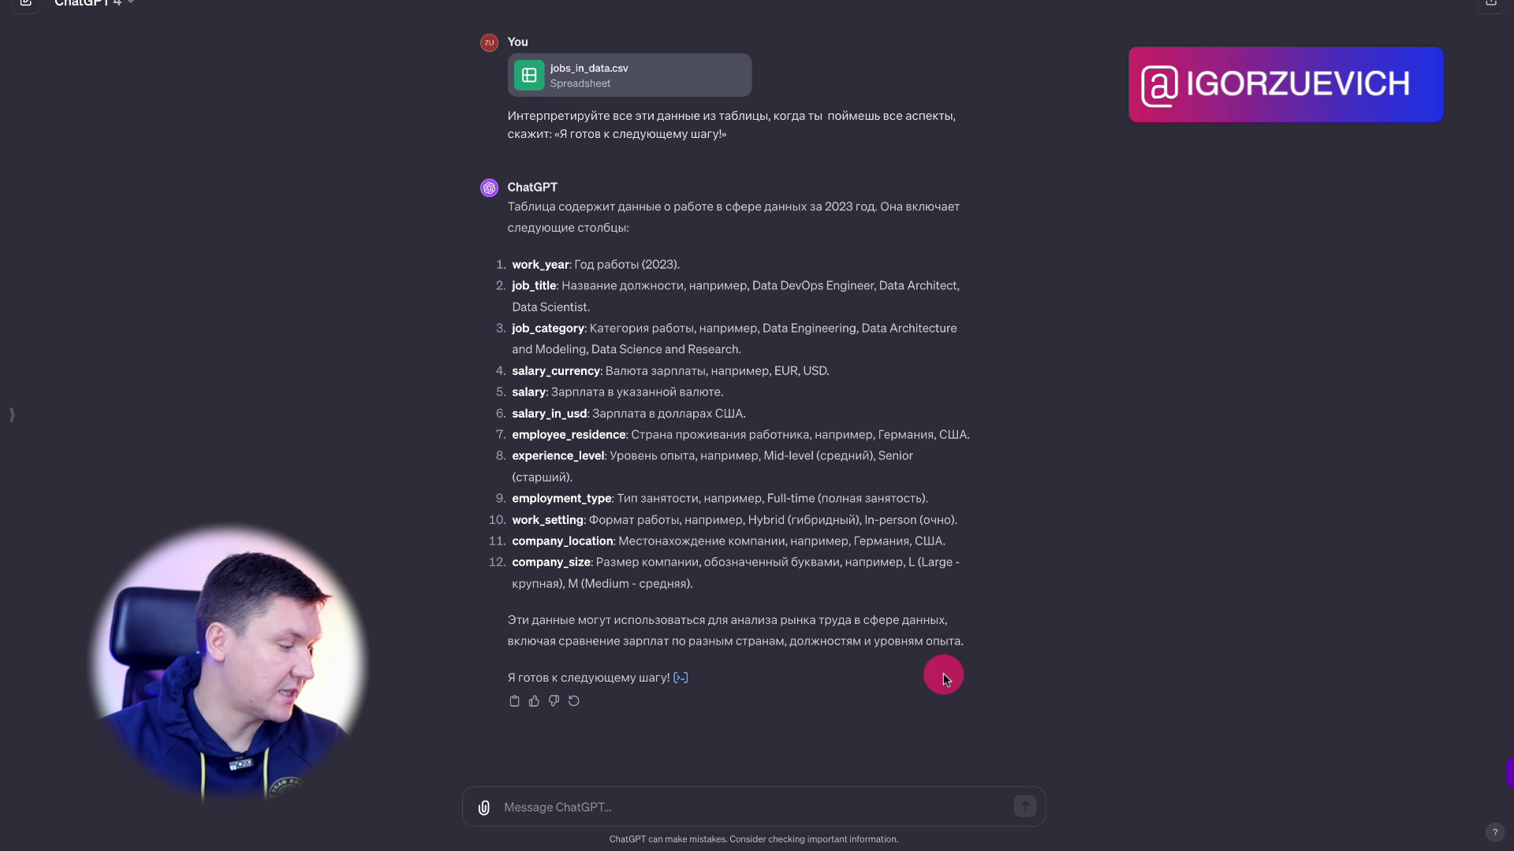
# Send ChatGPT the follow-up prompt "Очистите эти данные, если нужно что-то сделать для лучшего анализа в будущем."
pyautogui.click(541, 806)
pyautogui.write('Очистите эти данные, если нужно что-то сделать для лучшего анализа в будущем.')
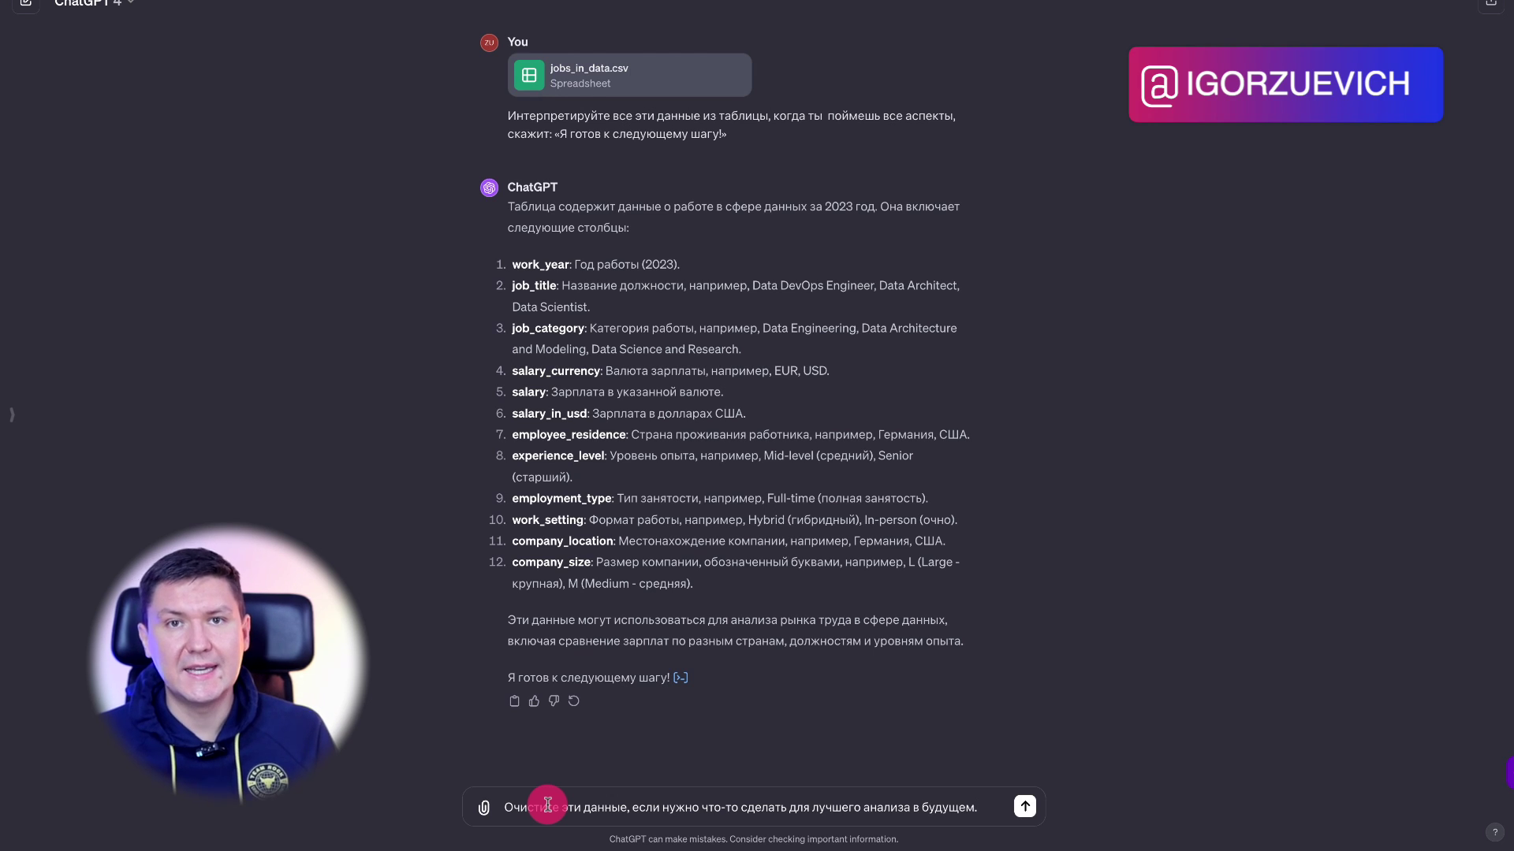
pyautogui.press('Return')
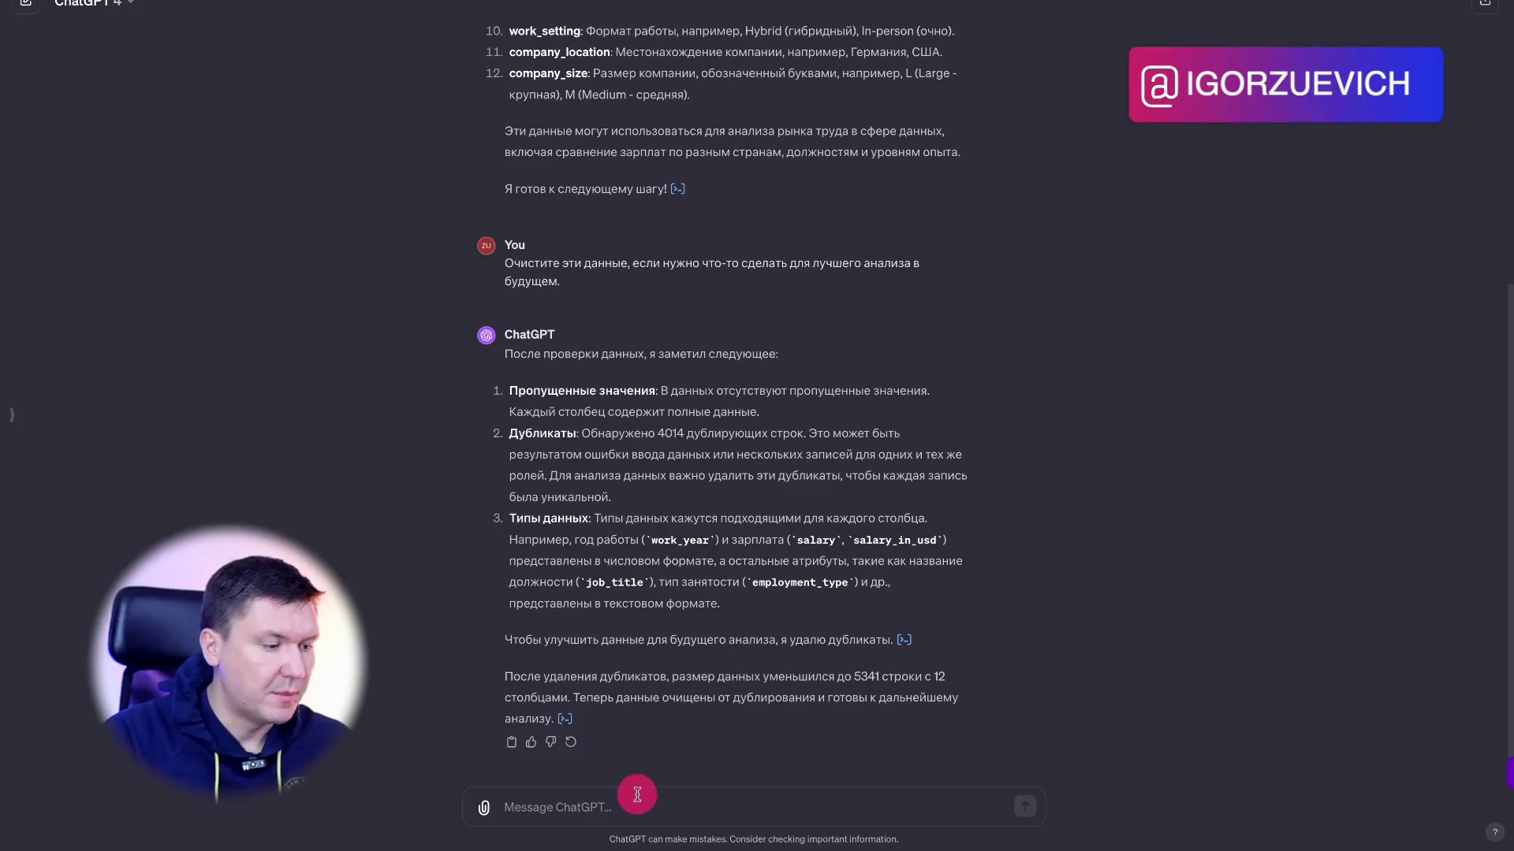
# Ask ChatGPT "Есть ли какие-либо тенденции/аномалии/ошибки в этом наборе данных?" and read through its salary charts and findings
pyautogui.write('Есть ли какие-либо тенденции/аномалии/ошибки в этом наборе данных?')
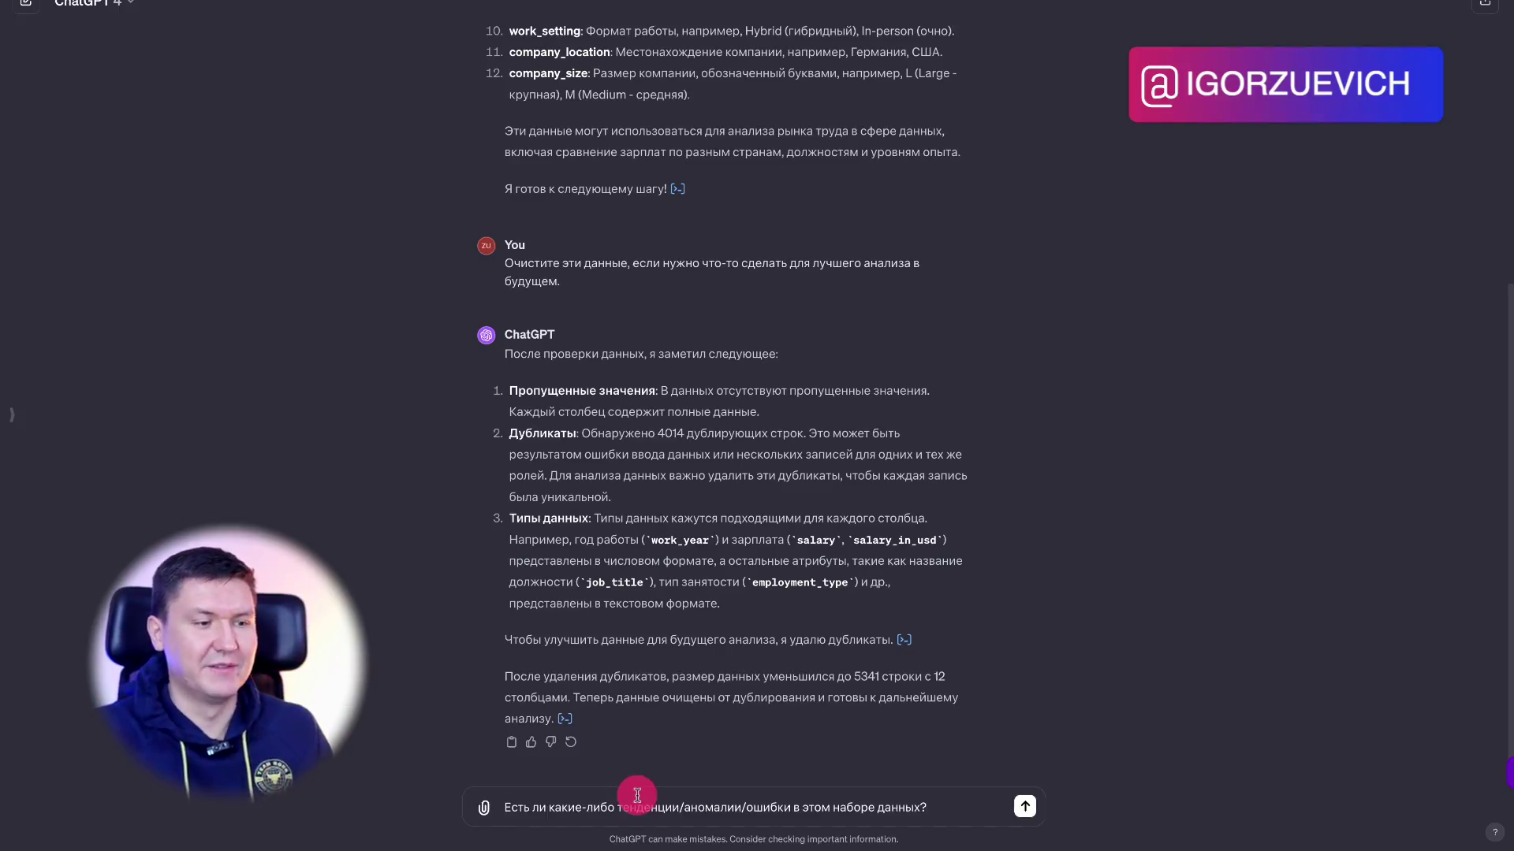
pyautogui.press('Return')
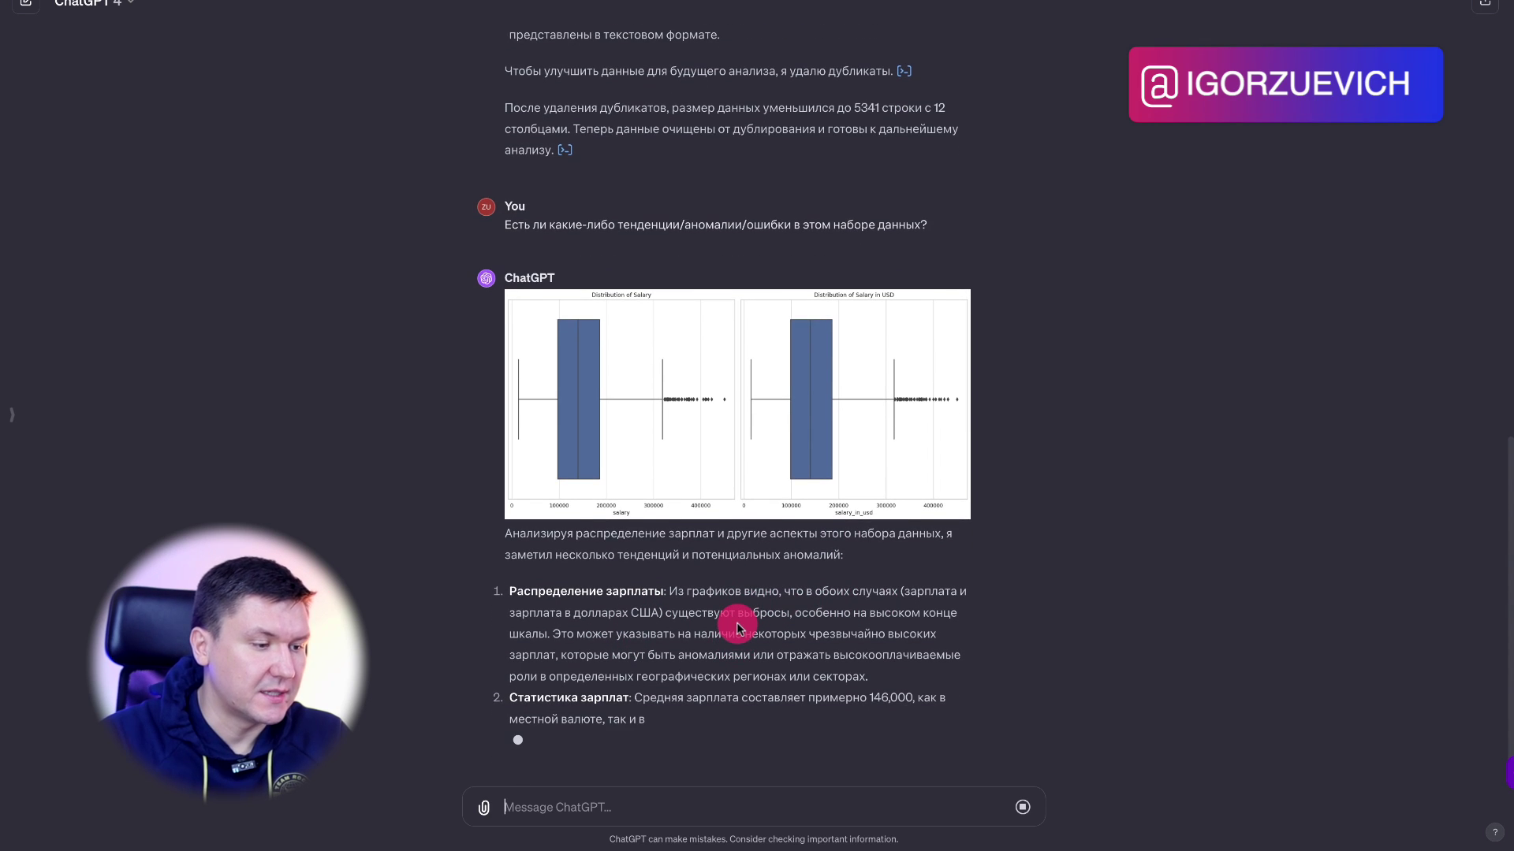
pyautogui.scroll(1, 737, 627)
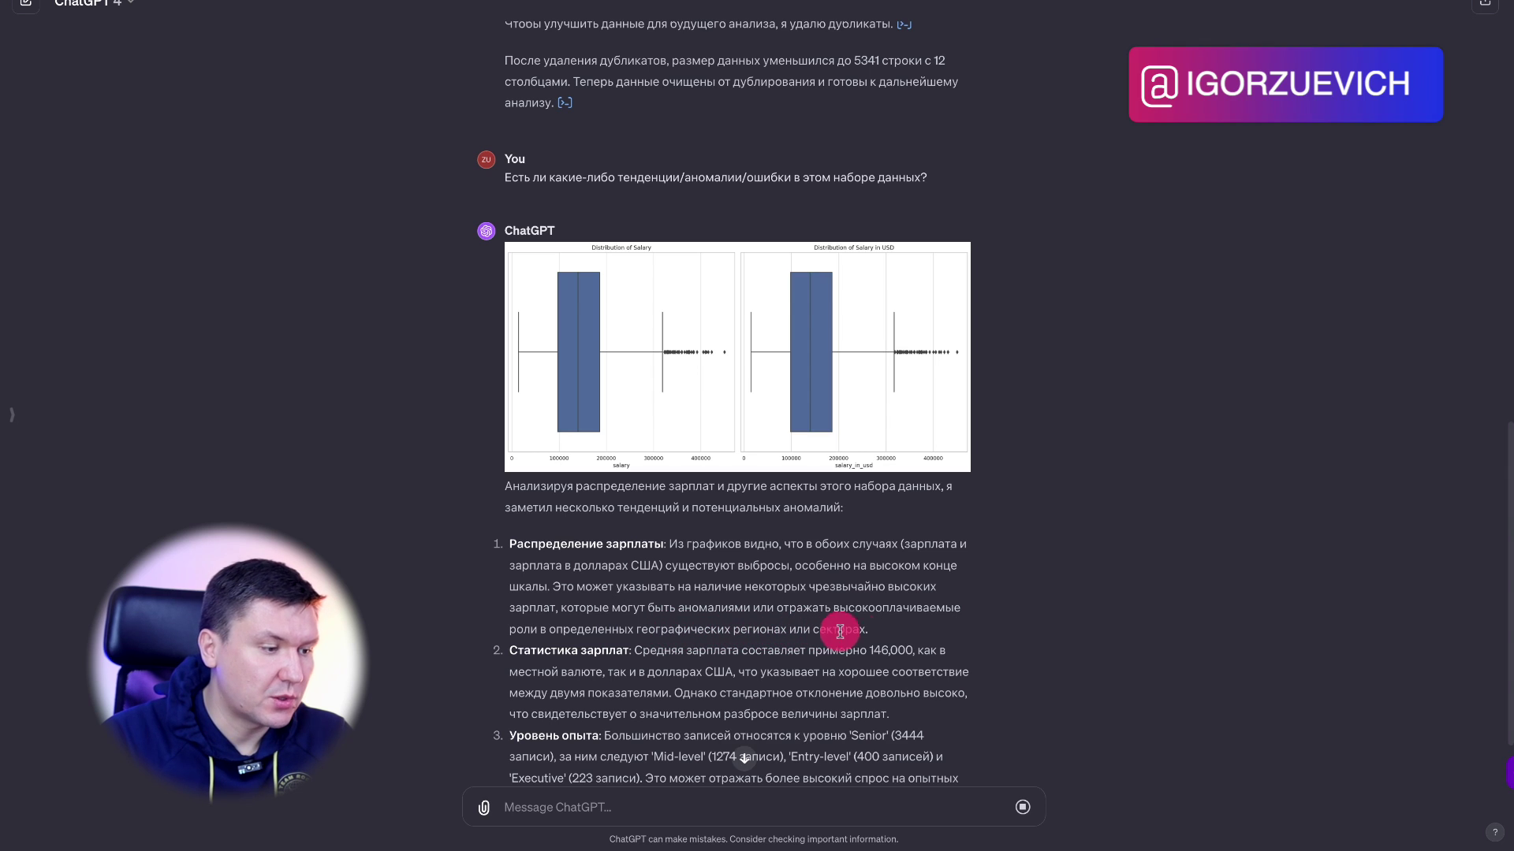
pyautogui.scroll(-3, 972, 612)
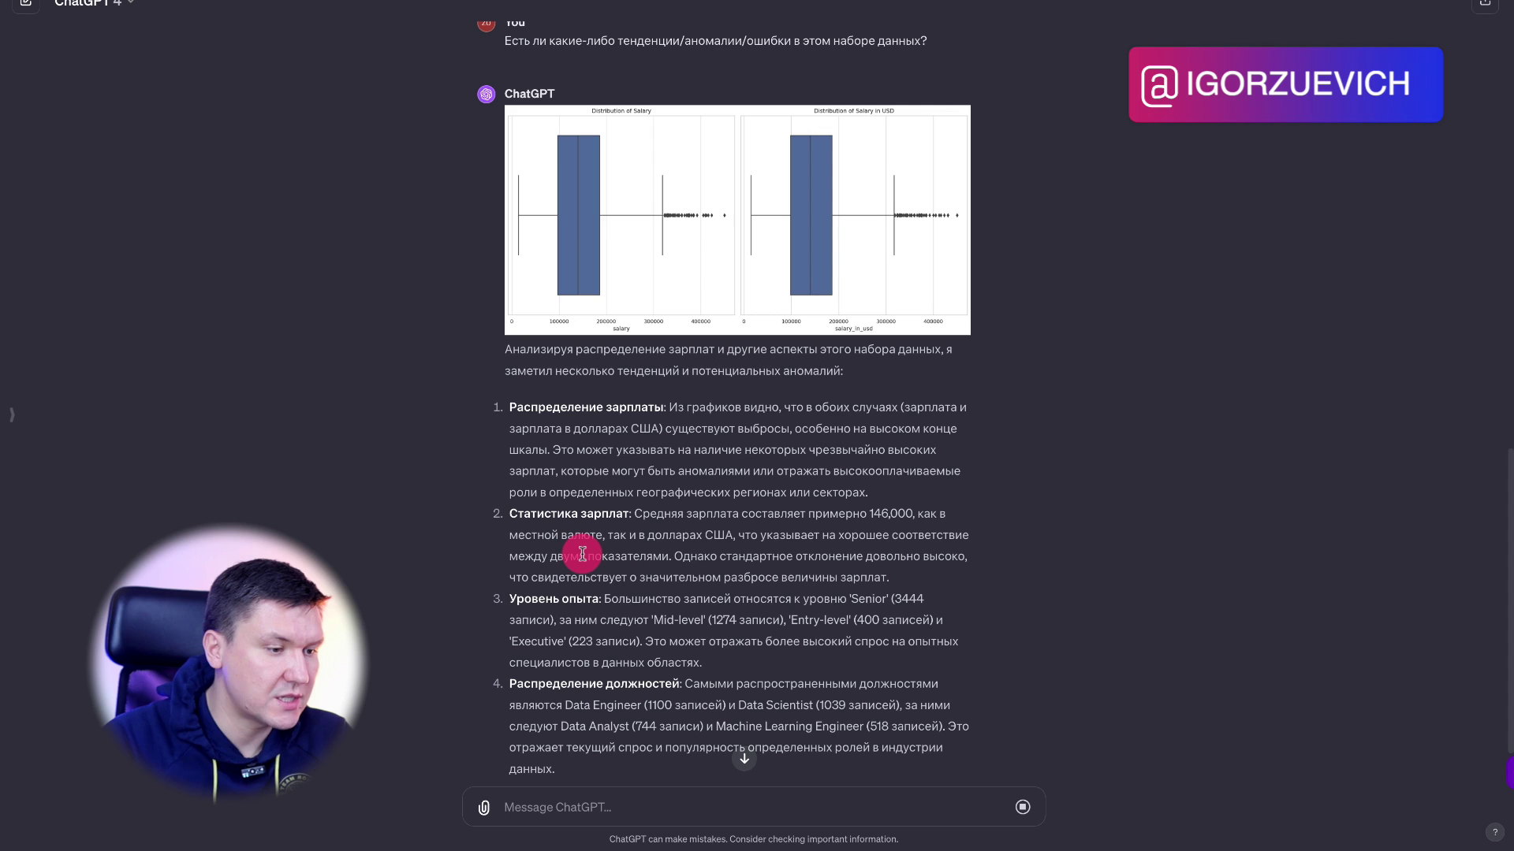
pyautogui.scroll(-1, 536, 552)
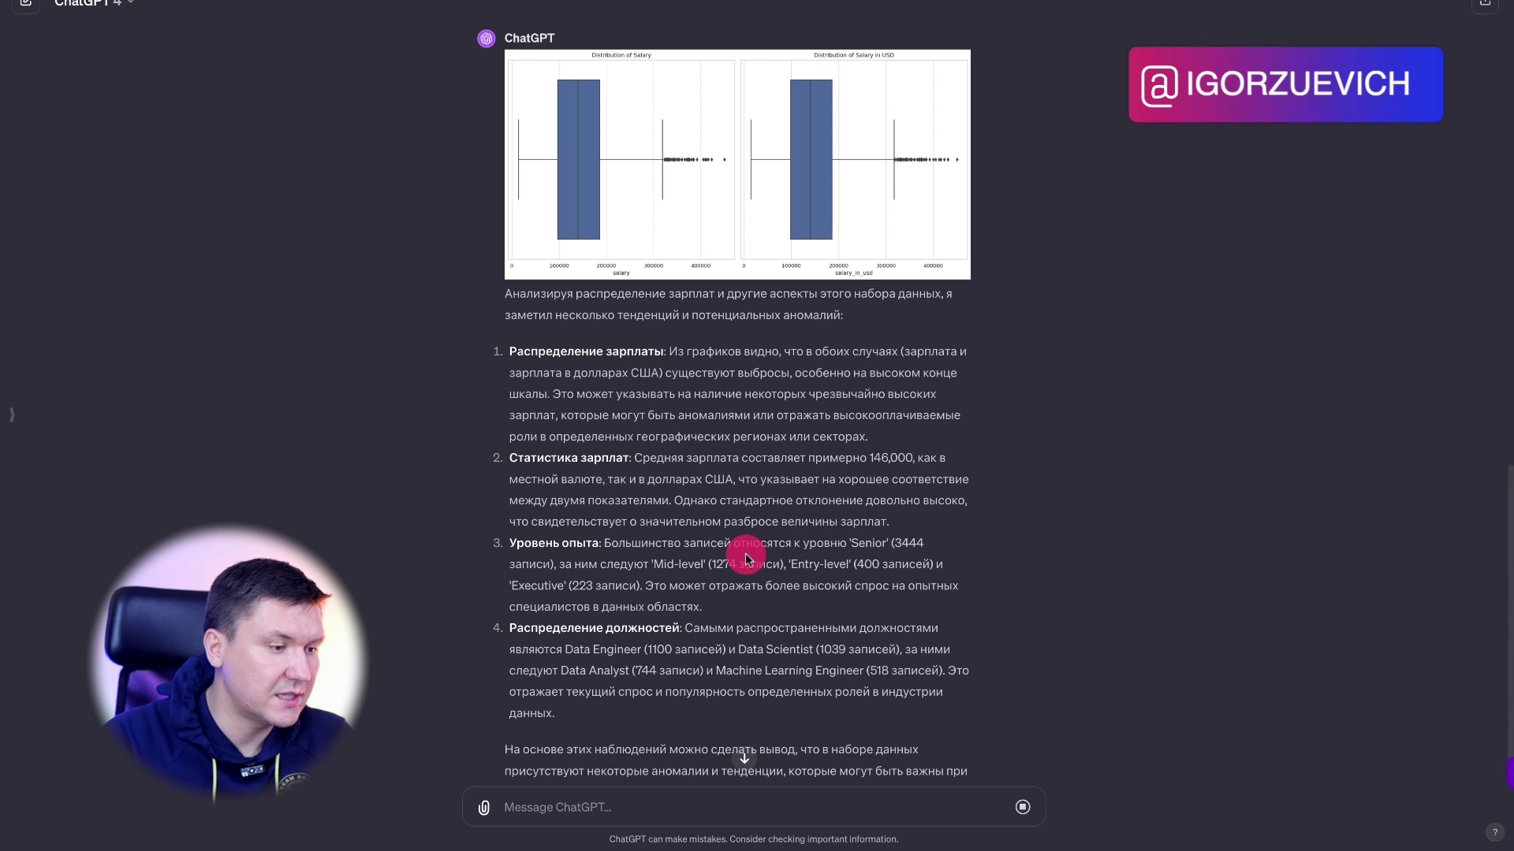
pyautogui.scroll(-1, 710, 528)
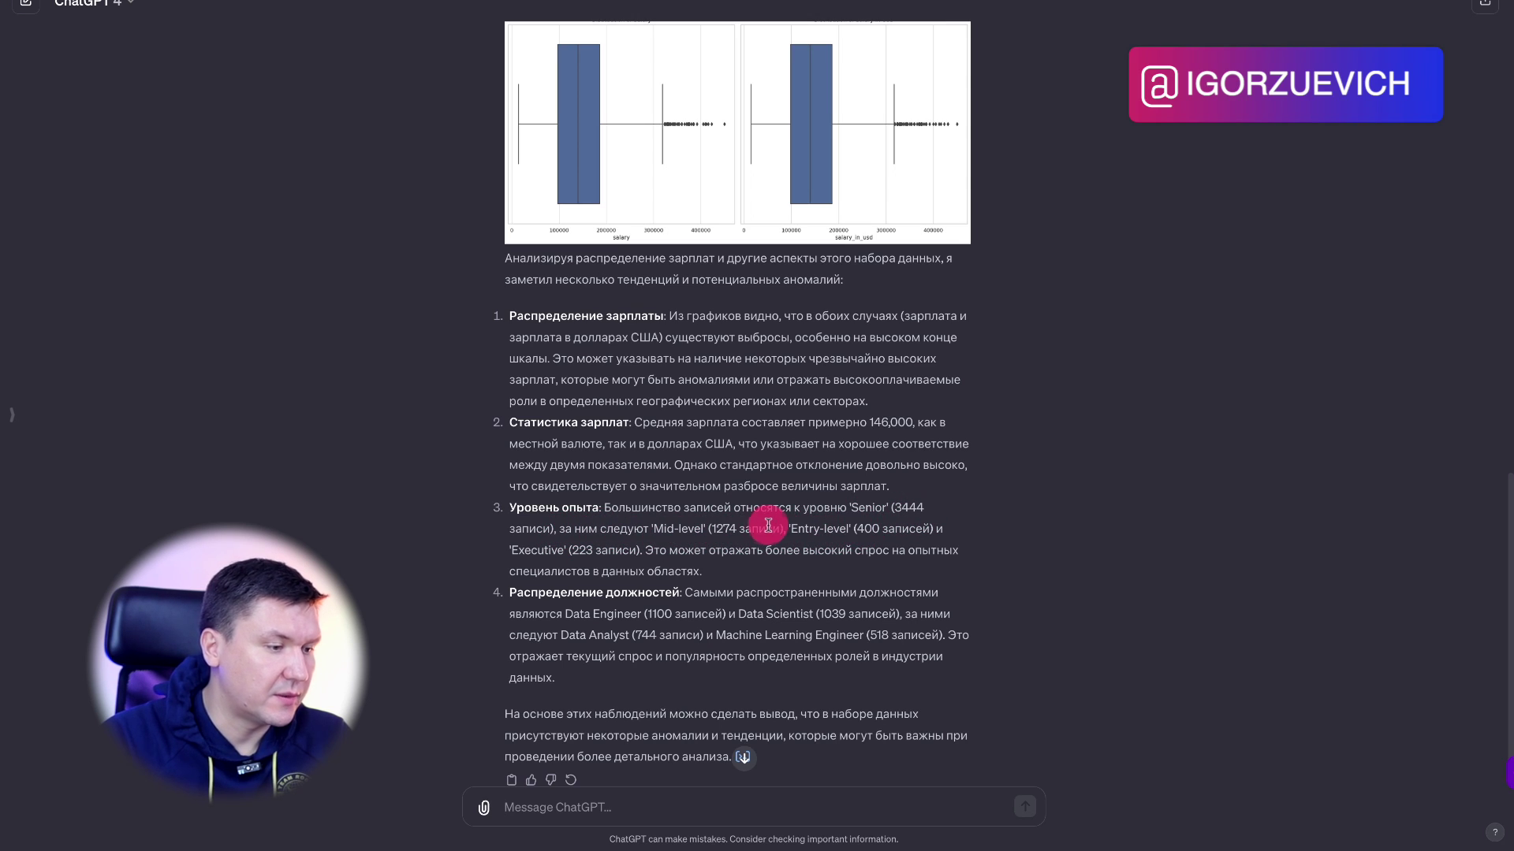
# Shorten the trends/anomalies/errors question to "Есть ли какие-либо тенденции в этом наборе данных?" and resubmit it
pyautogui.scroll(-1, 808, 525)
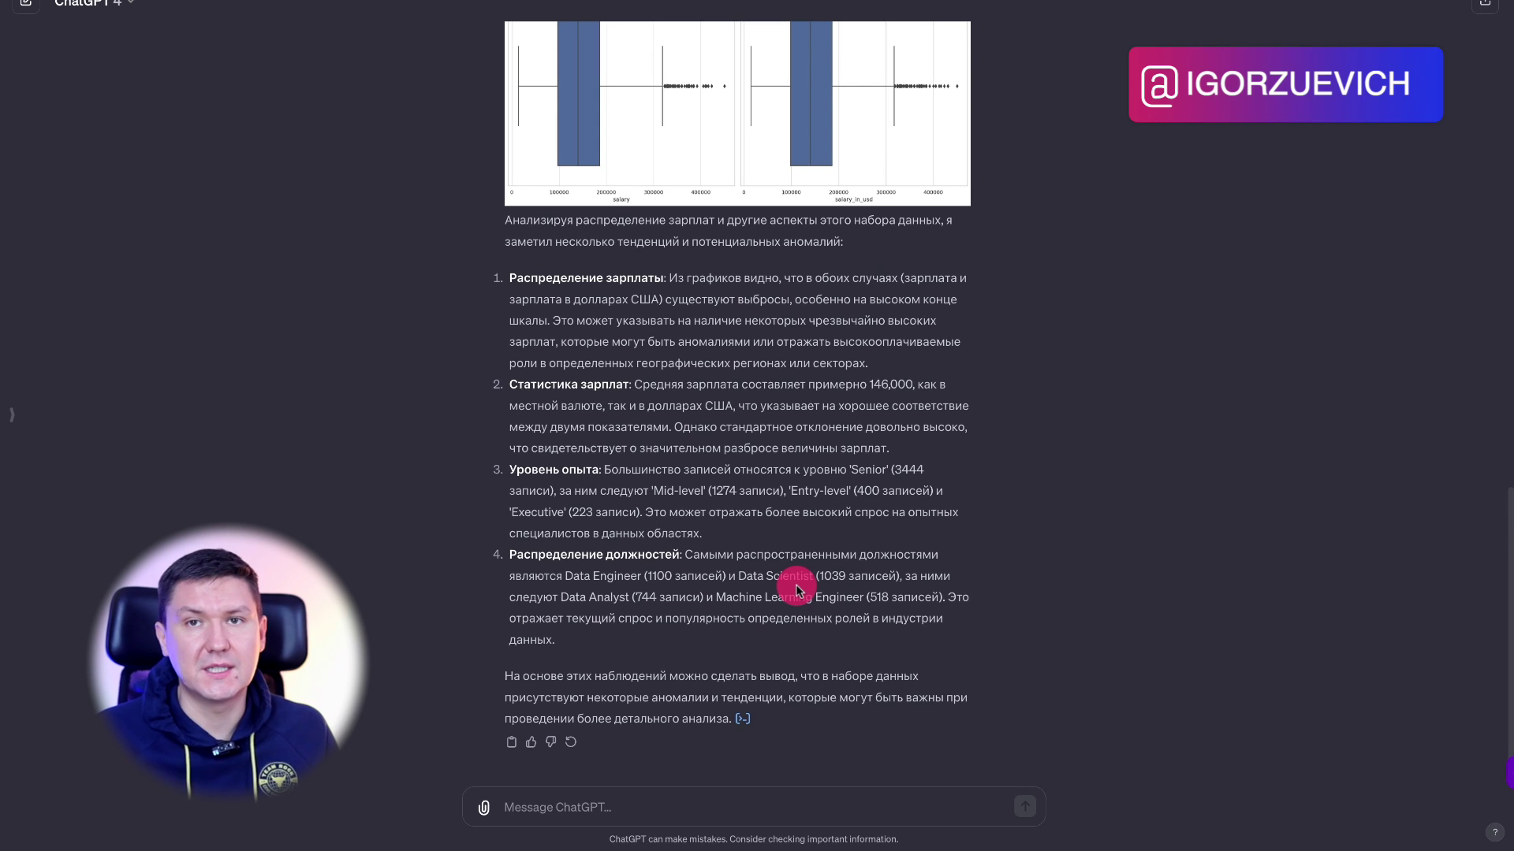
pyautogui.scroll(4, 796, 587)
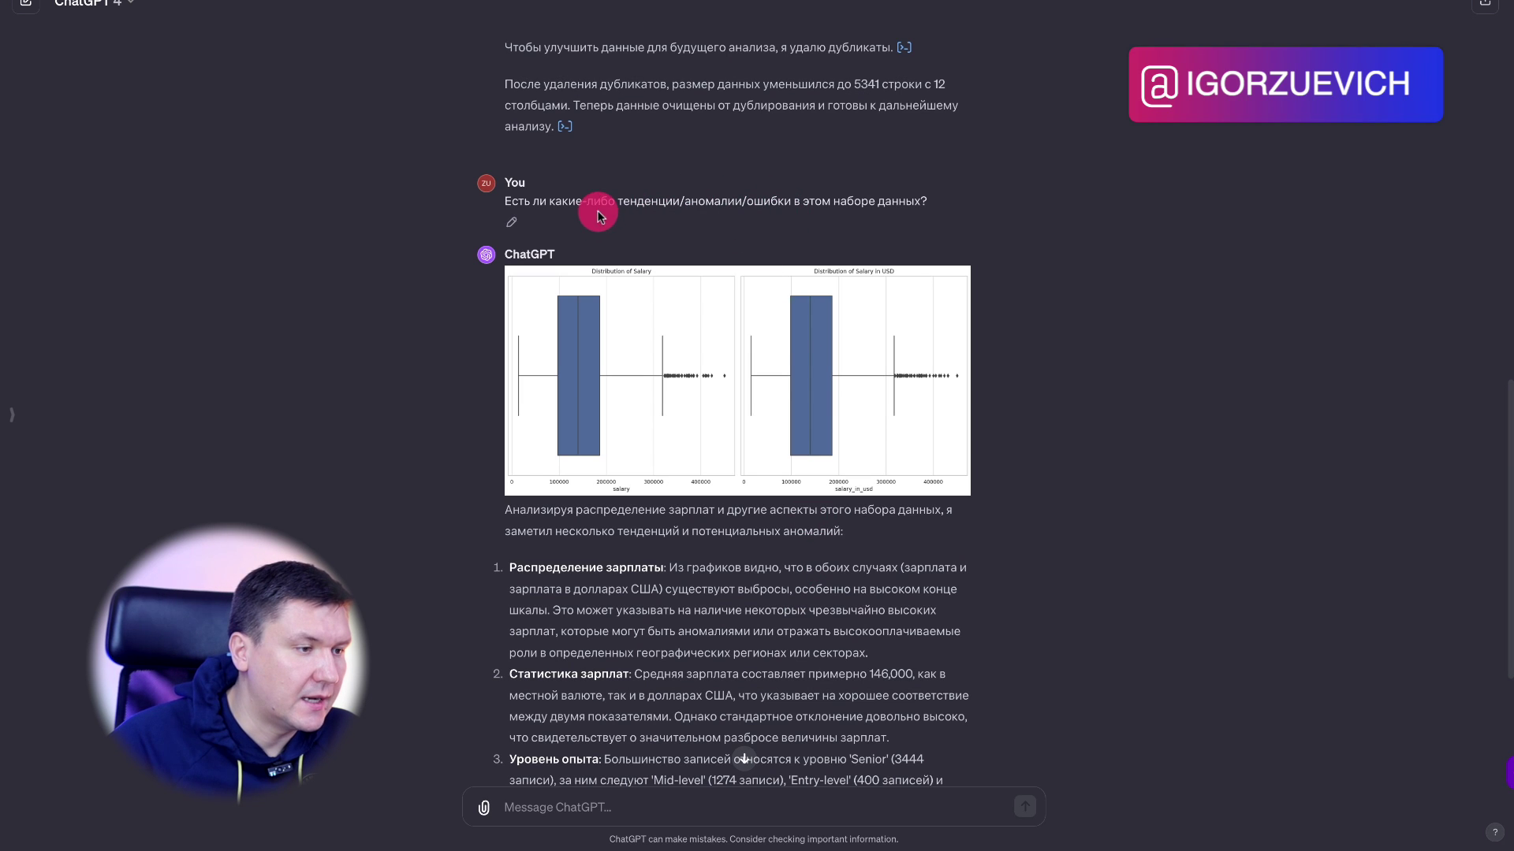
pyautogui.click(511, 222)
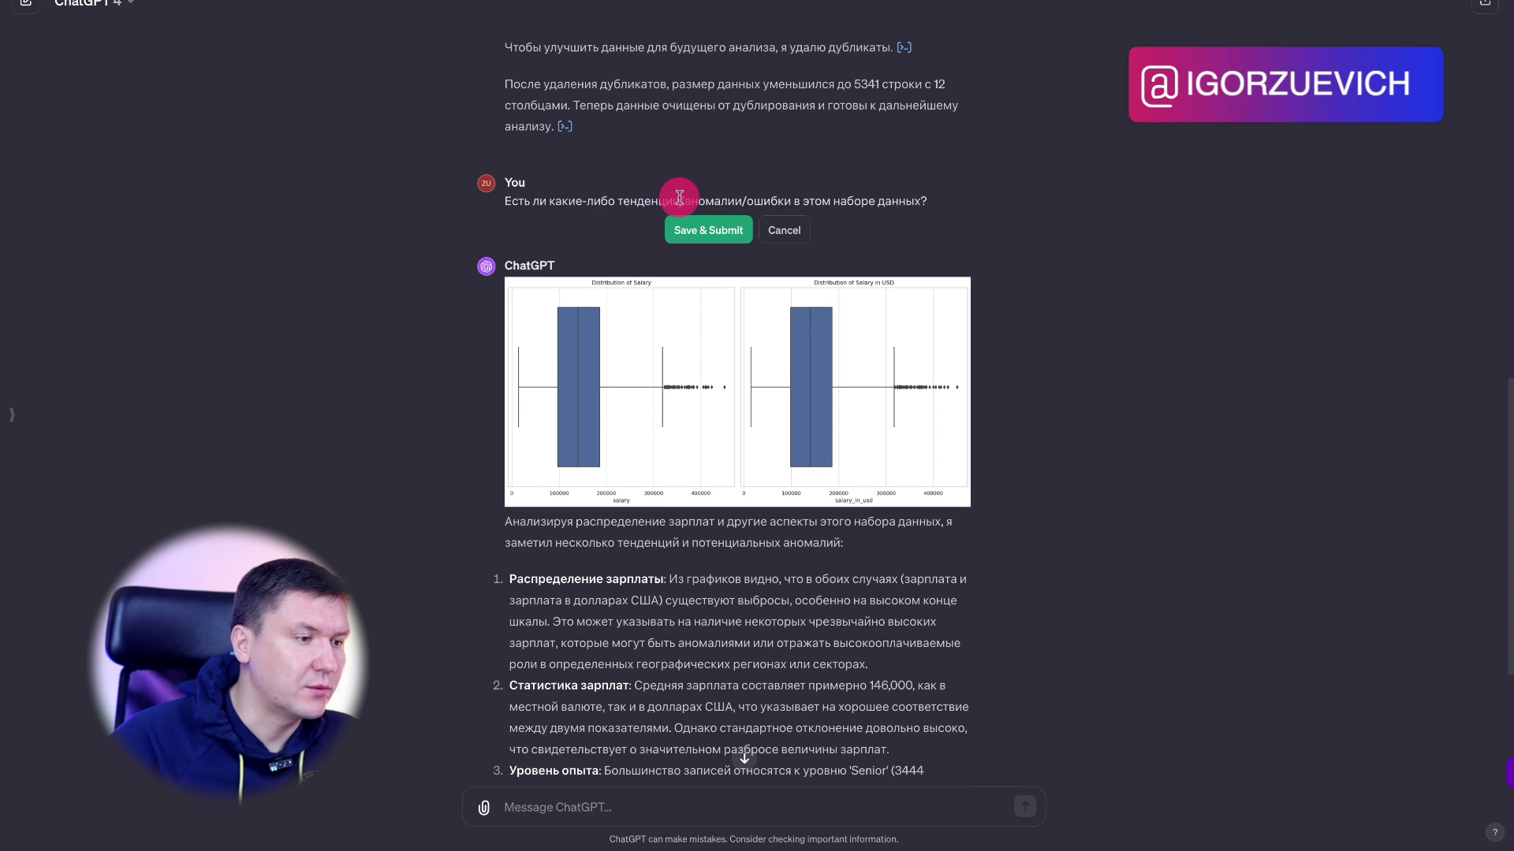
pyautogui.moveTo(678, 196); pyautogui.dragTo(734, 197)
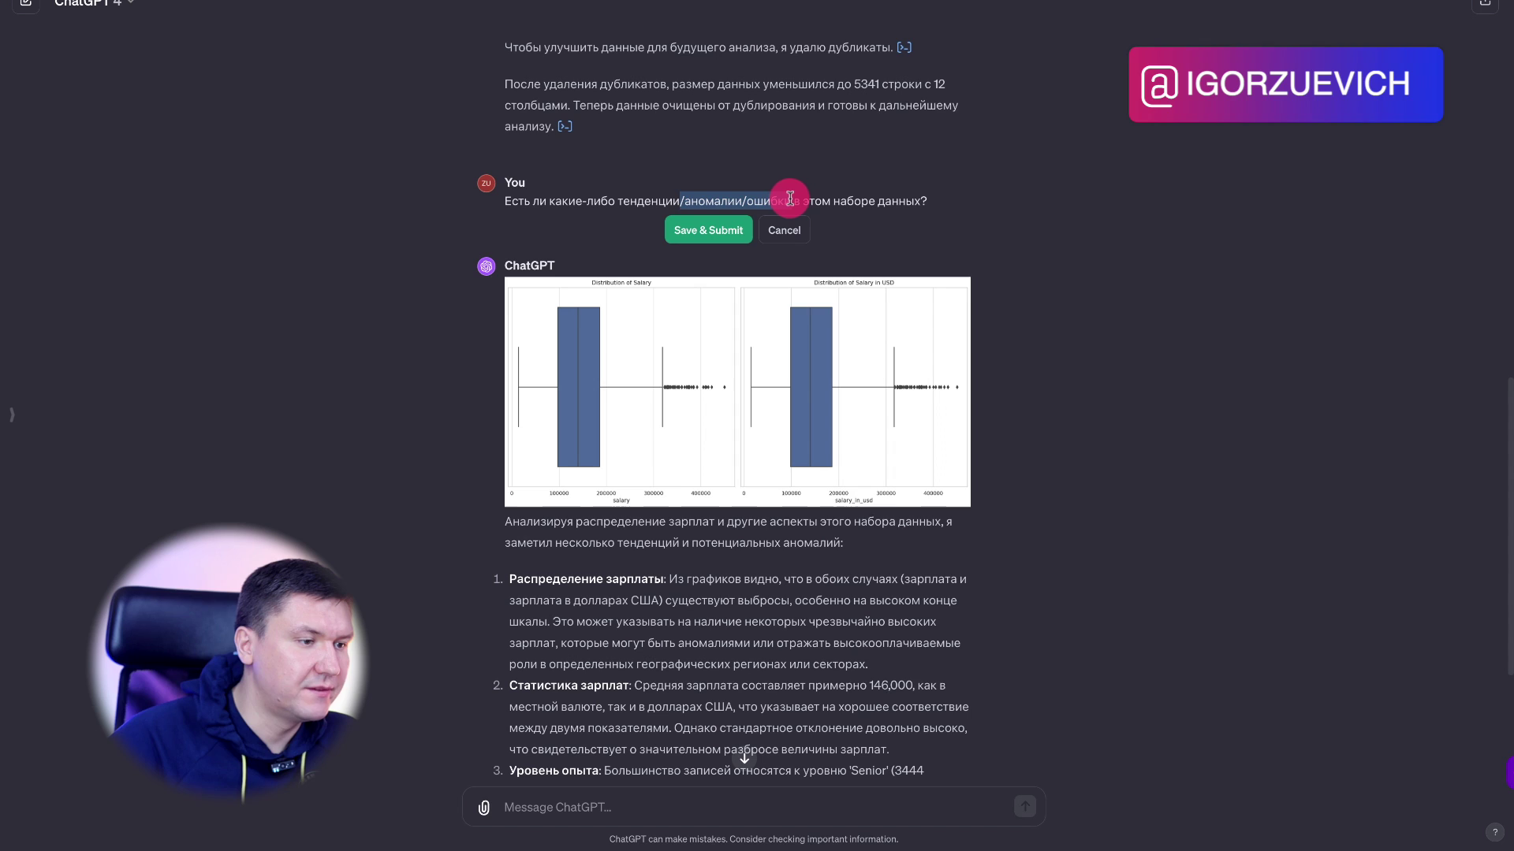
pyautogui.press('BackSpace')
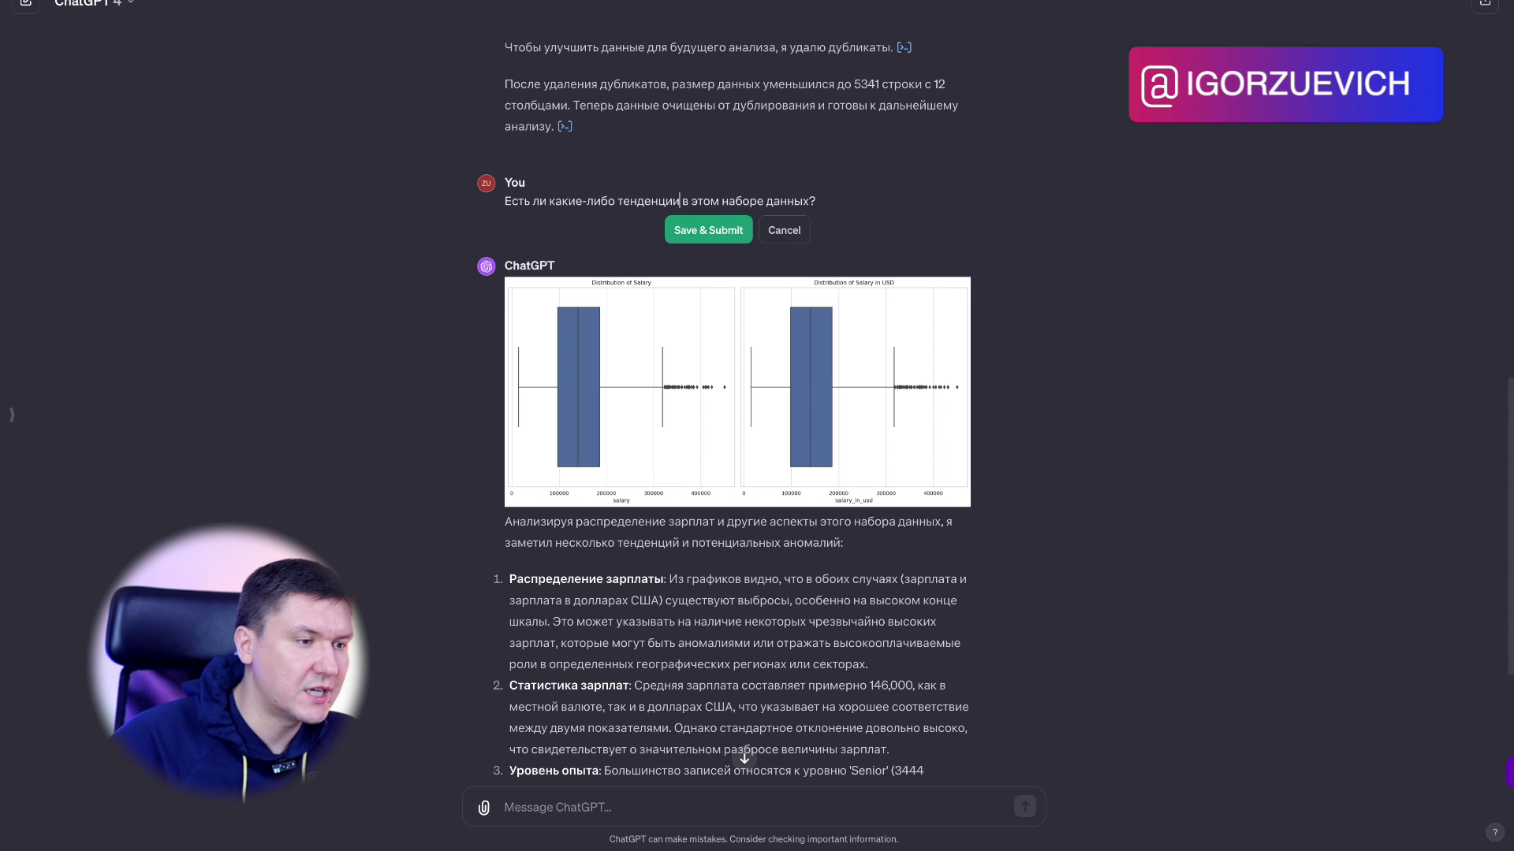
pyautogui.click(708, 230)
pyautogui.click(755, 798)
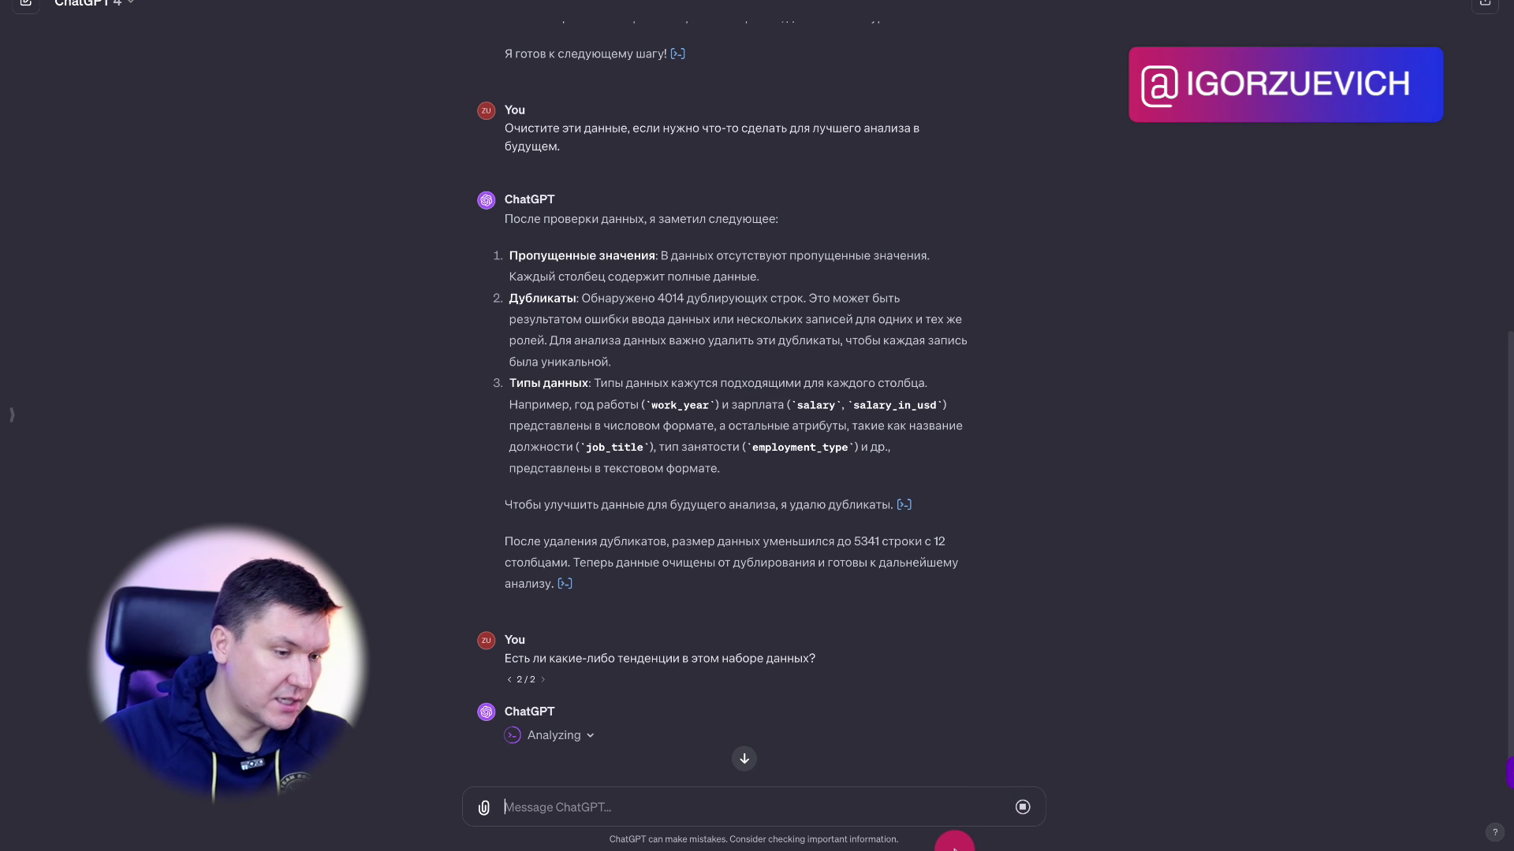
# Examine the new box plots of salary by job category, experience level and company size
pyautogui.scroll(-8, 1046, 378)
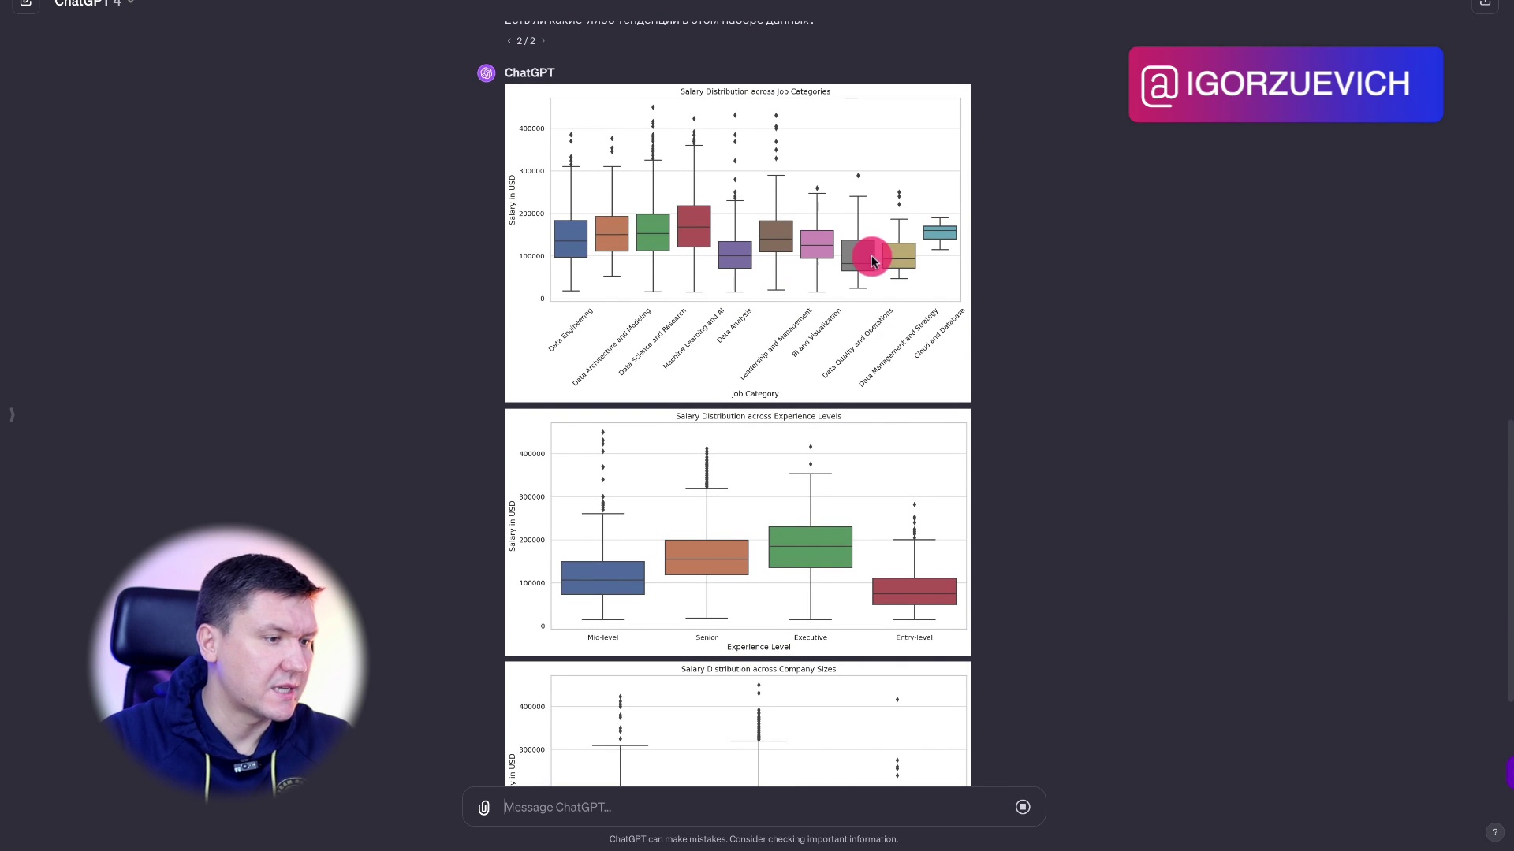
pyautogui.scroll(-1, 953, 306)
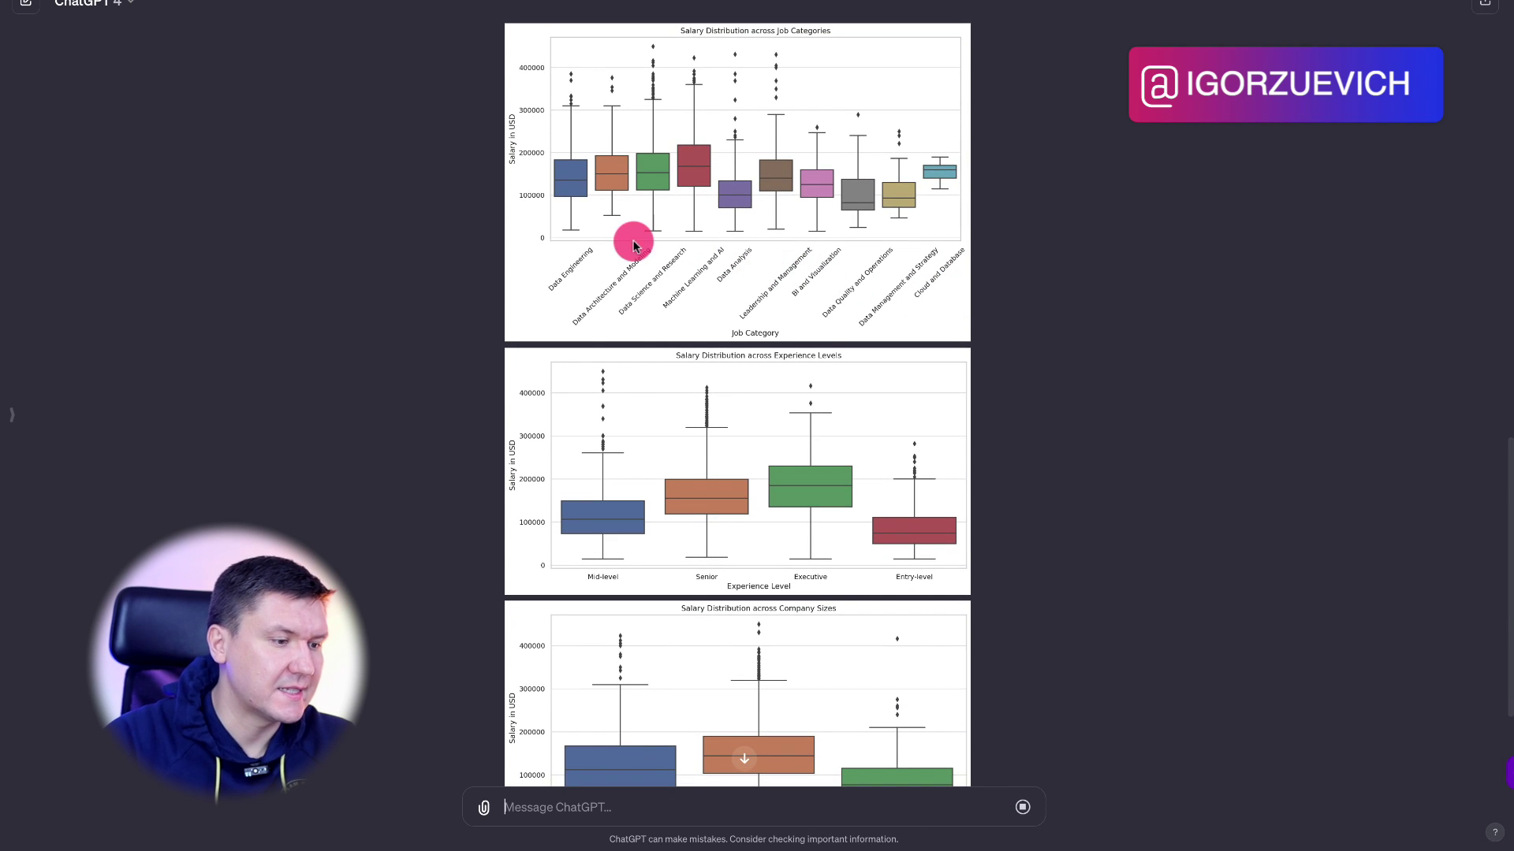
pyautogui.scroll(4, 838, 277)
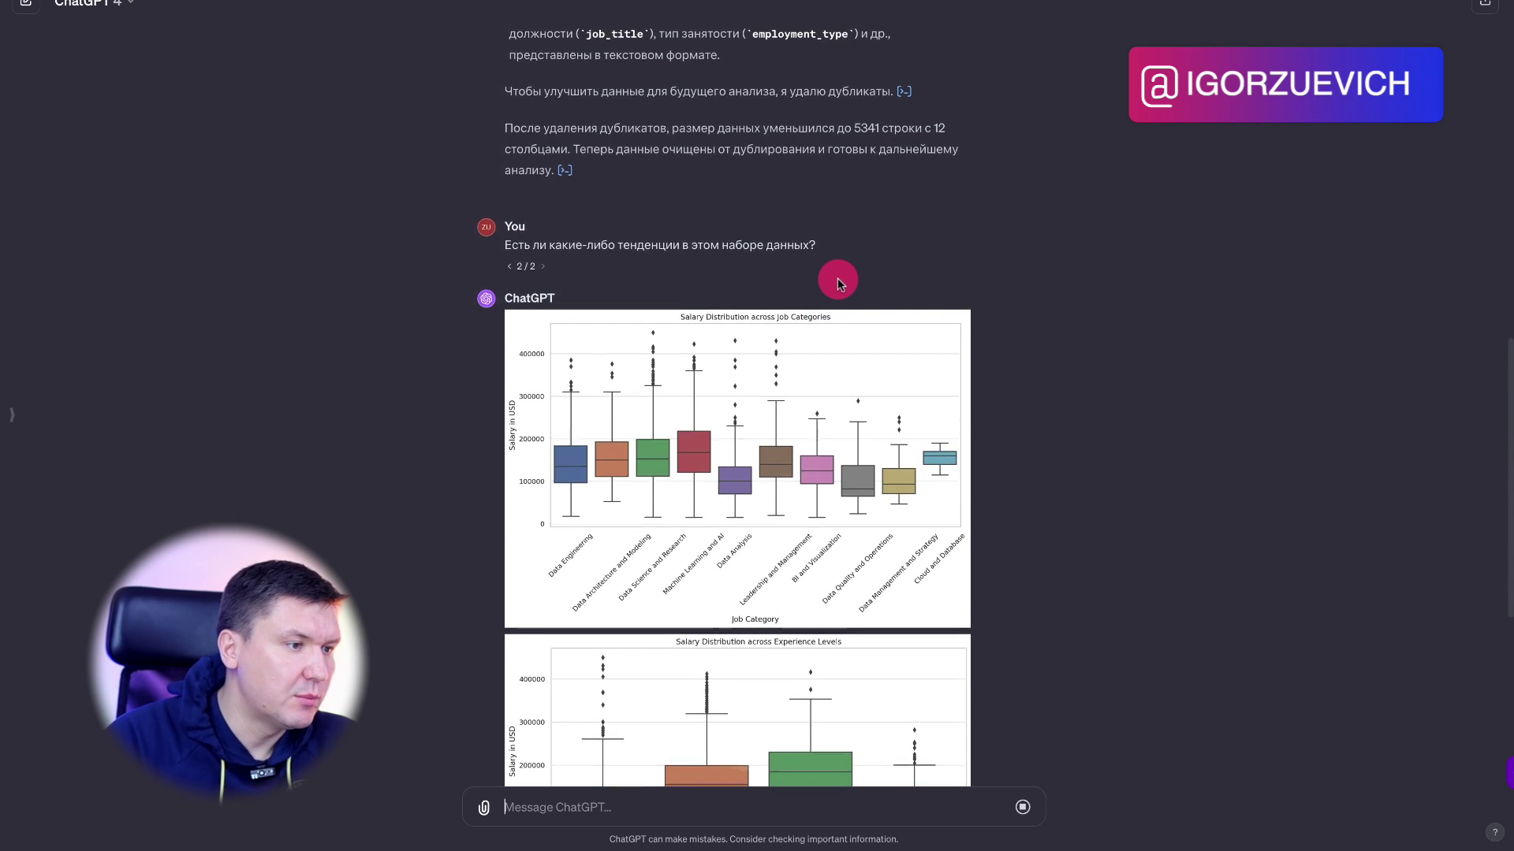
pyautogui.scroll(-7, 837, 278)
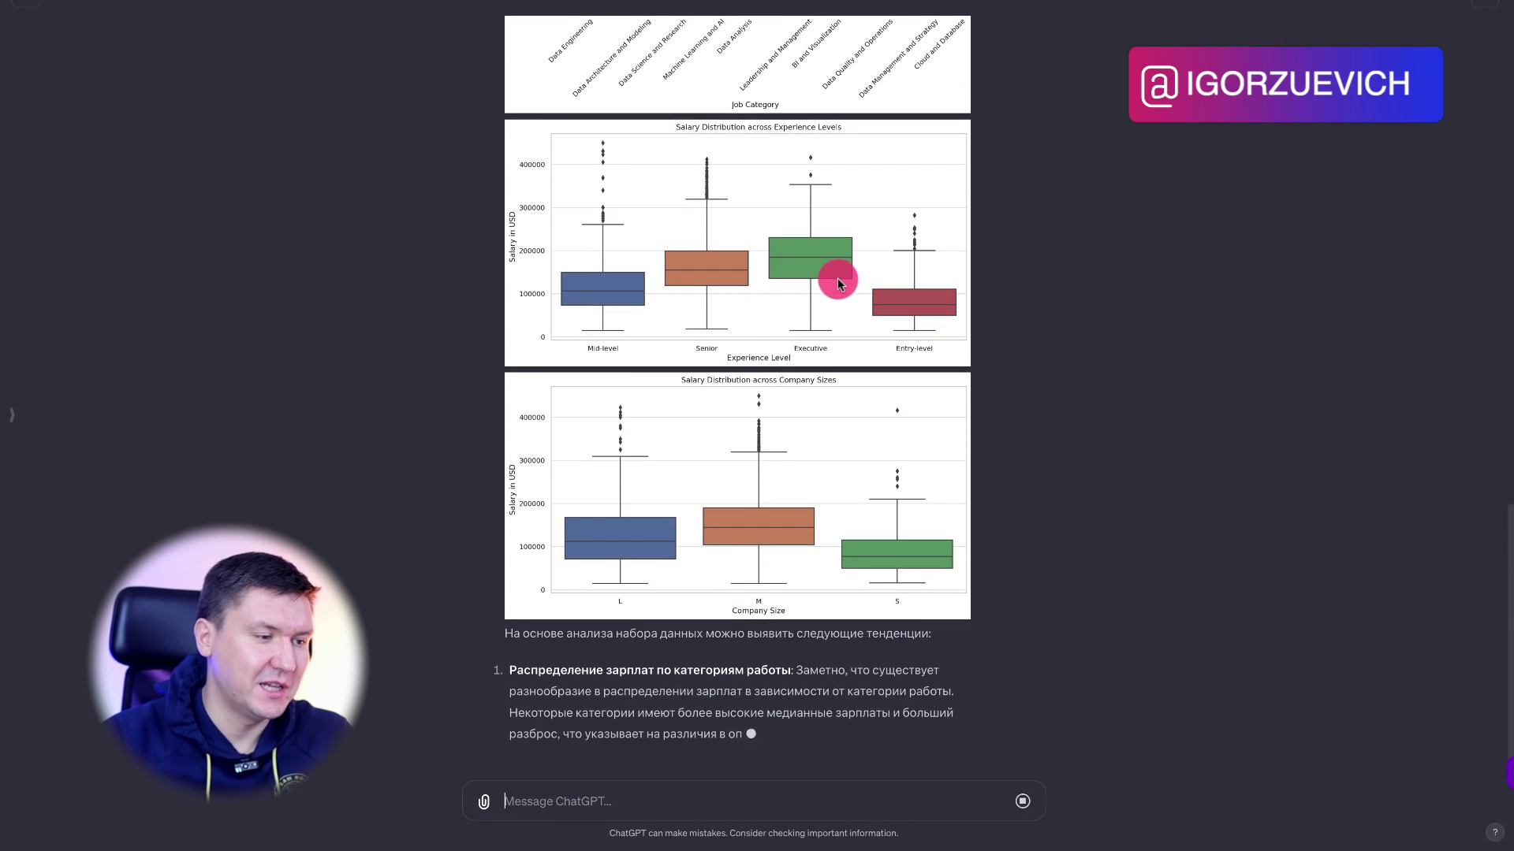
pyautogui.scroll(-1, 659, 625)
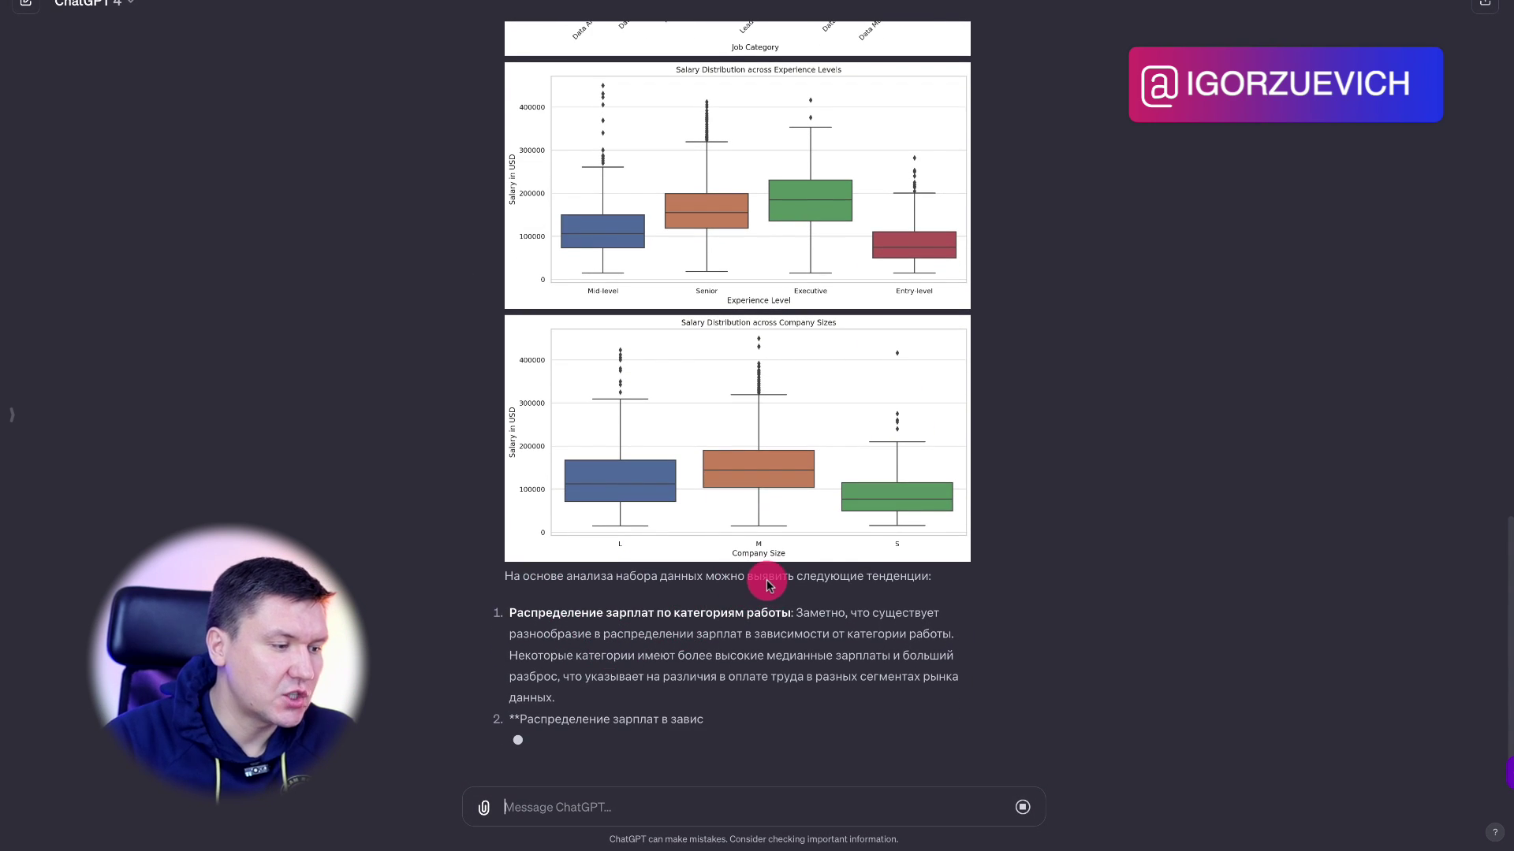
pyautogui.scroll(1, 774, 584)
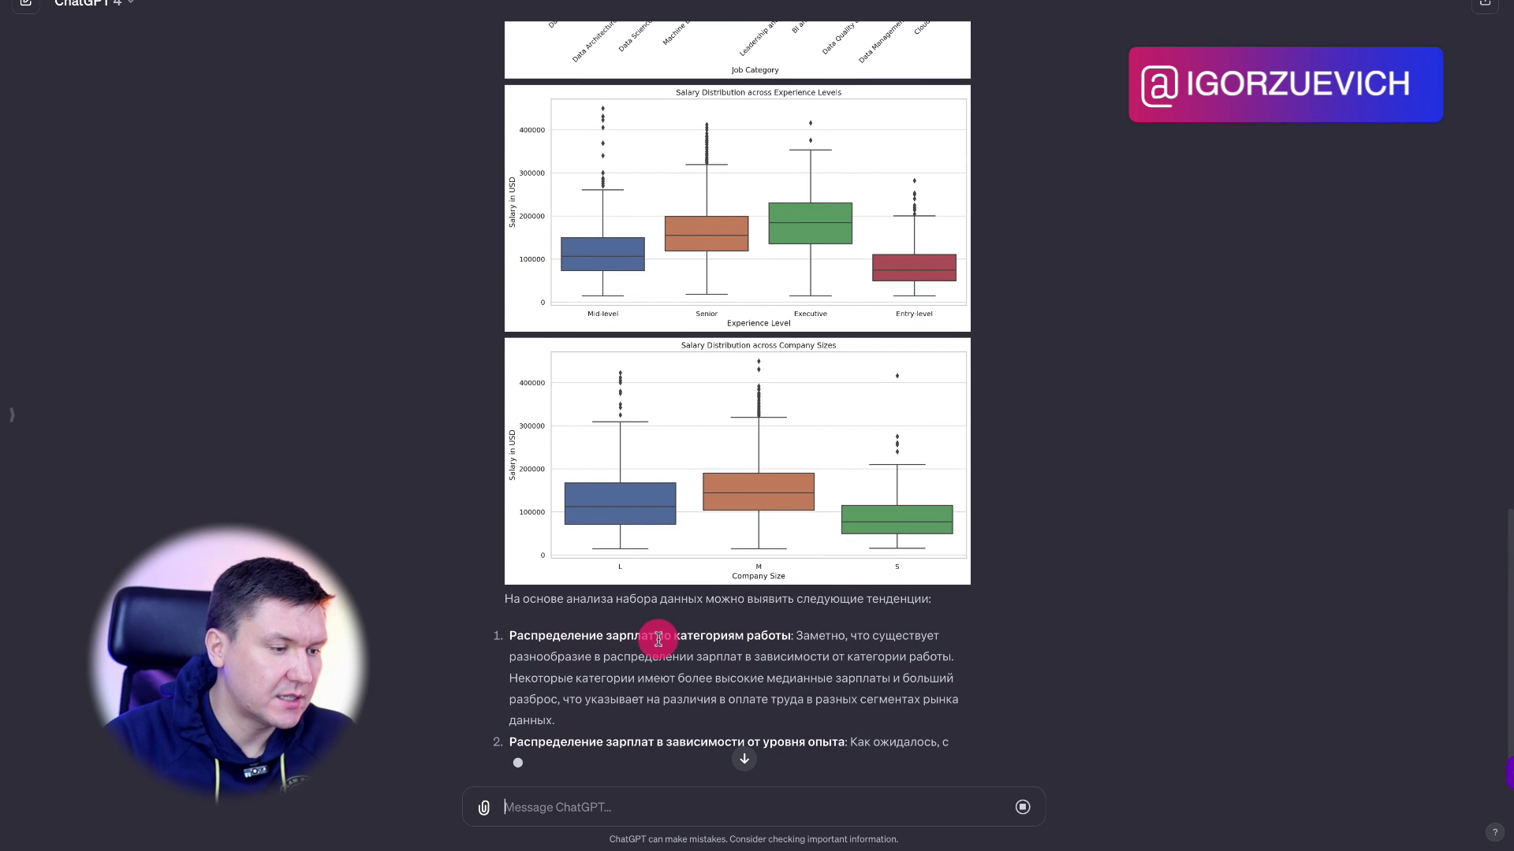
pyautogui.scroll(-1, 709, 676)
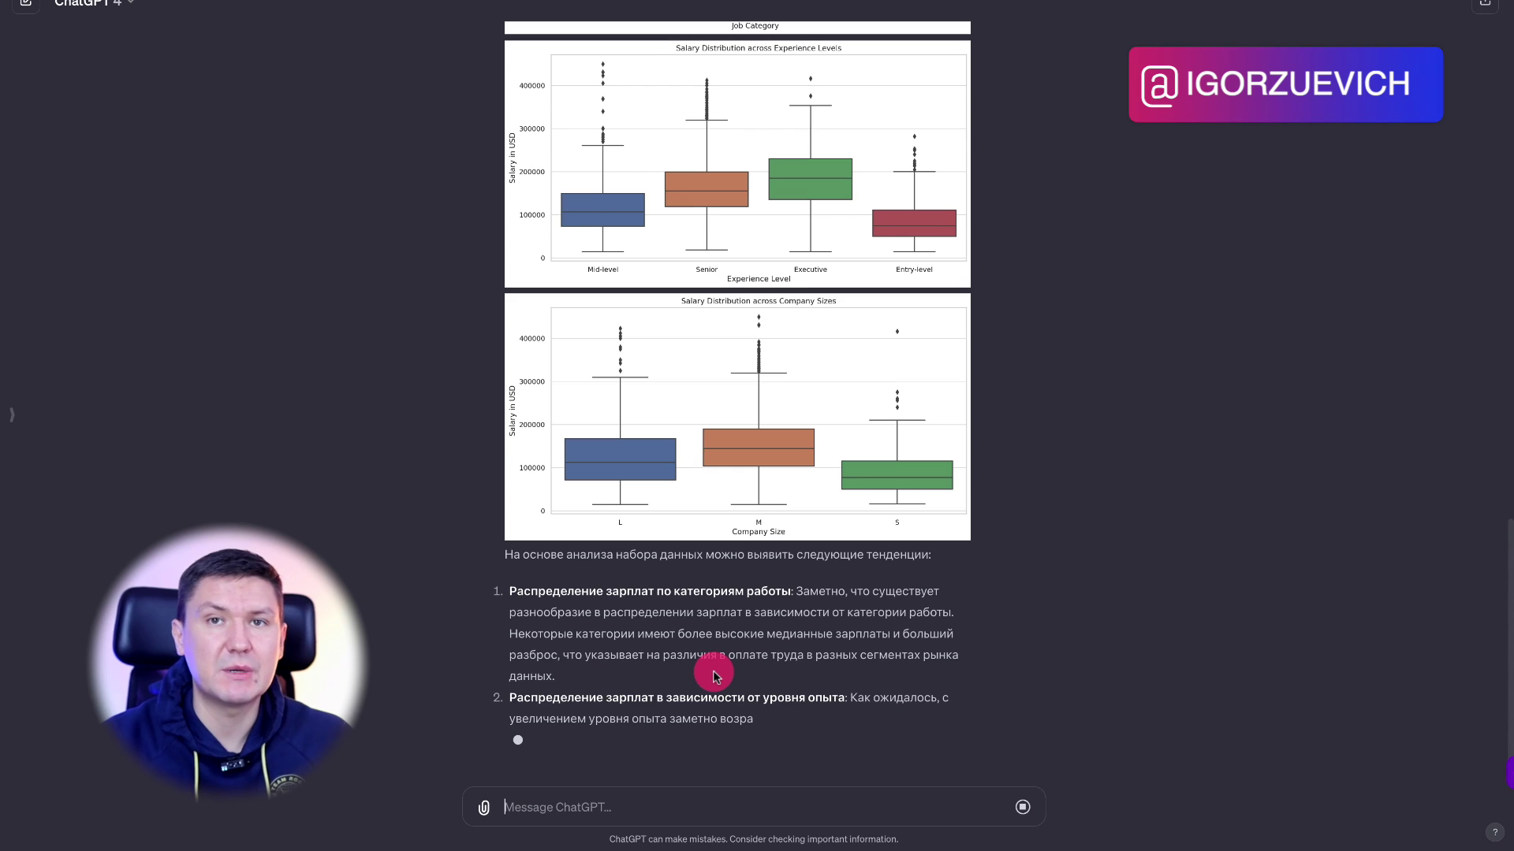
# Read the written trend findings through to the end of the answer and compare them with the three salary charts
pyautogui.scroll(10, 715, 676)
pyautogui.scroll(-5, 717, 666)
pyautogui.scroll(-3, 770, 505)
pyautogui.scroll(1, 768, 504)
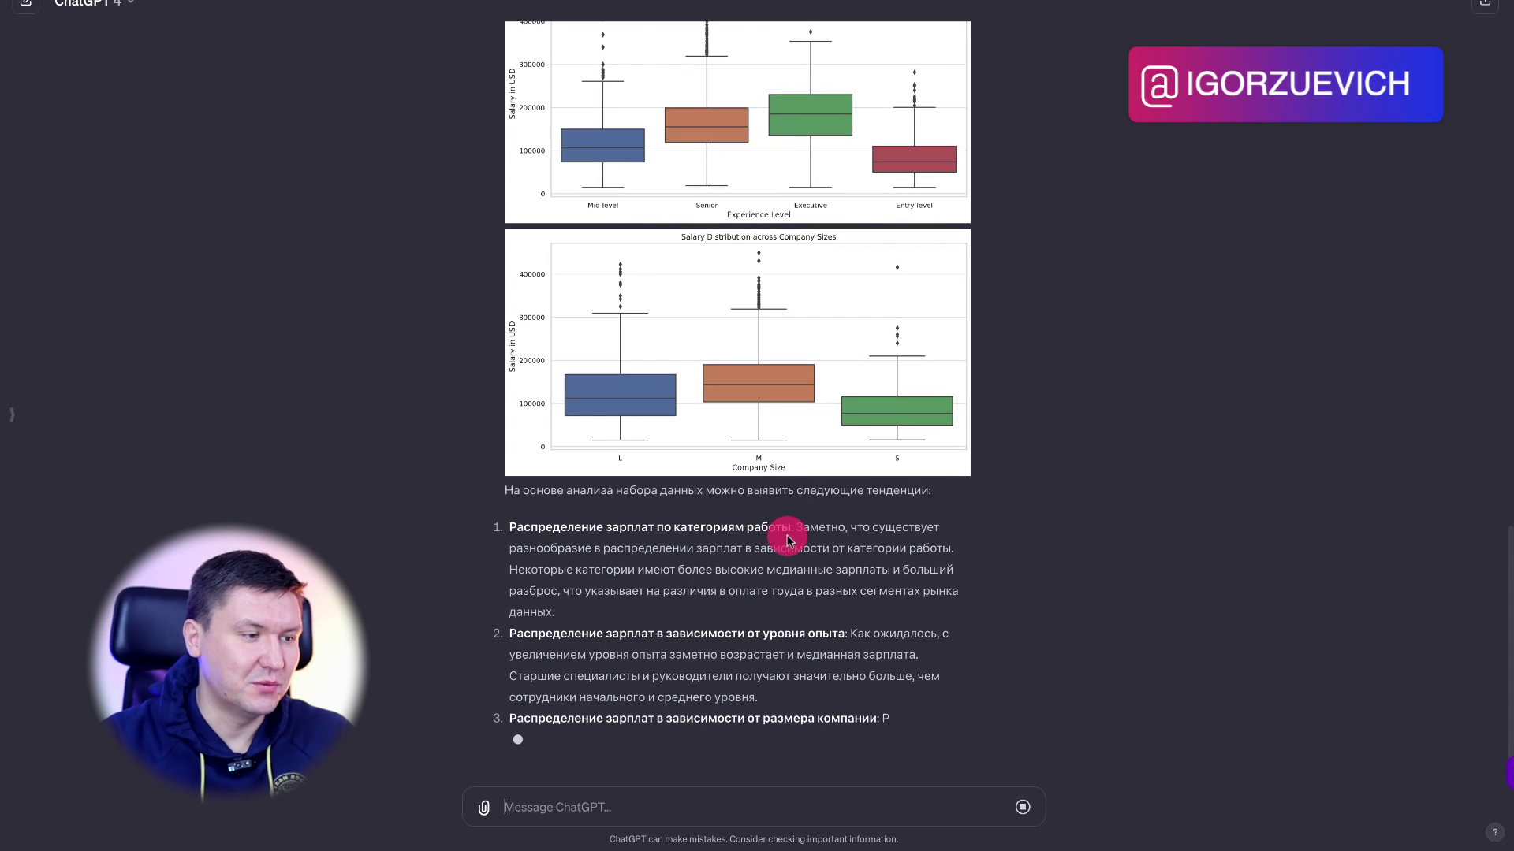
pyautogui.scroll(10, 787, 541)
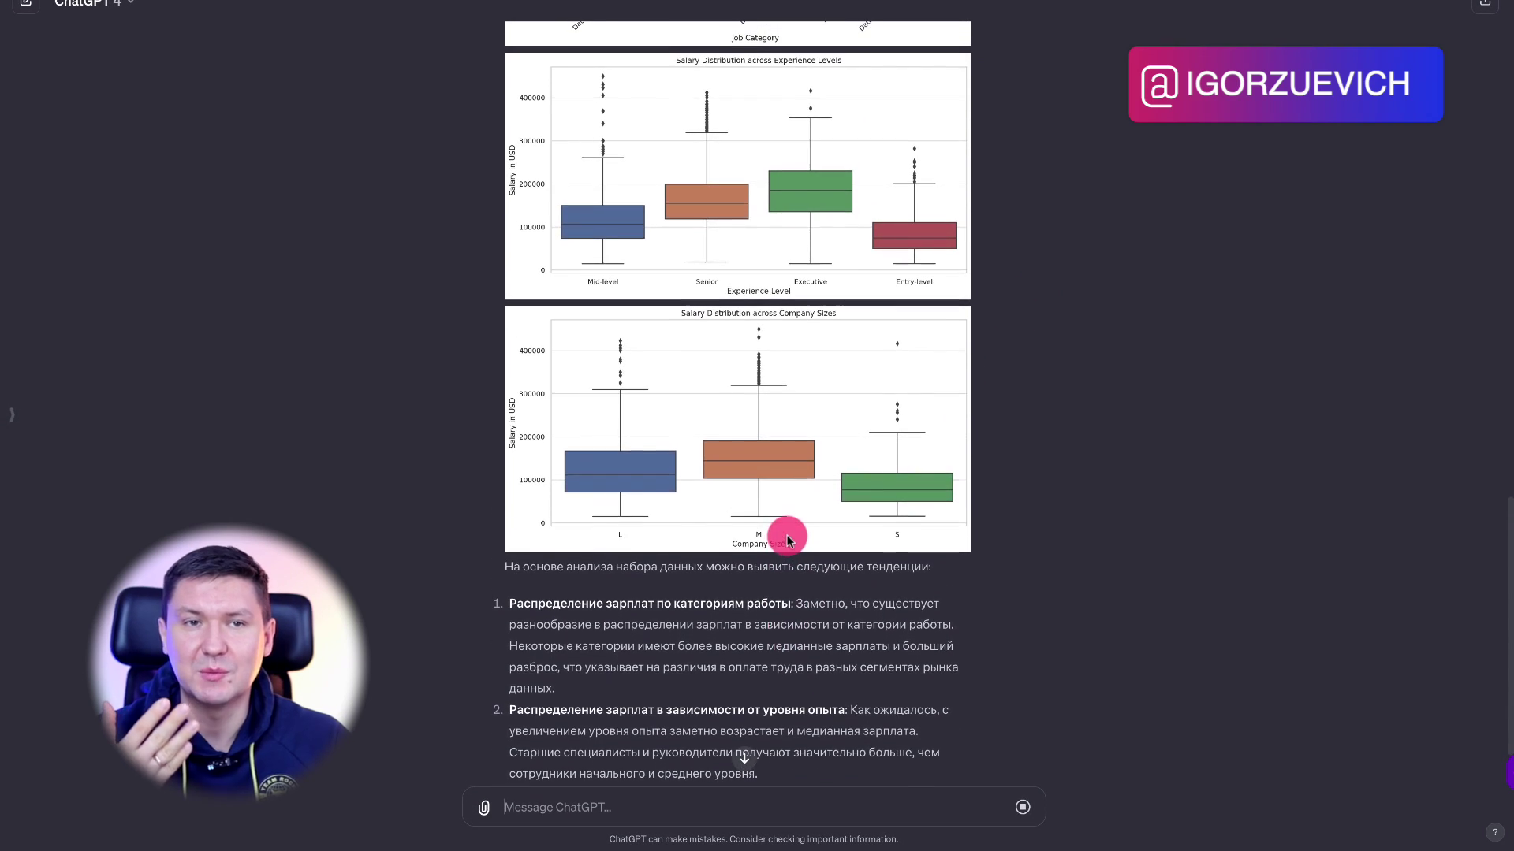
pyautogui.scroll(10, 787, 541)
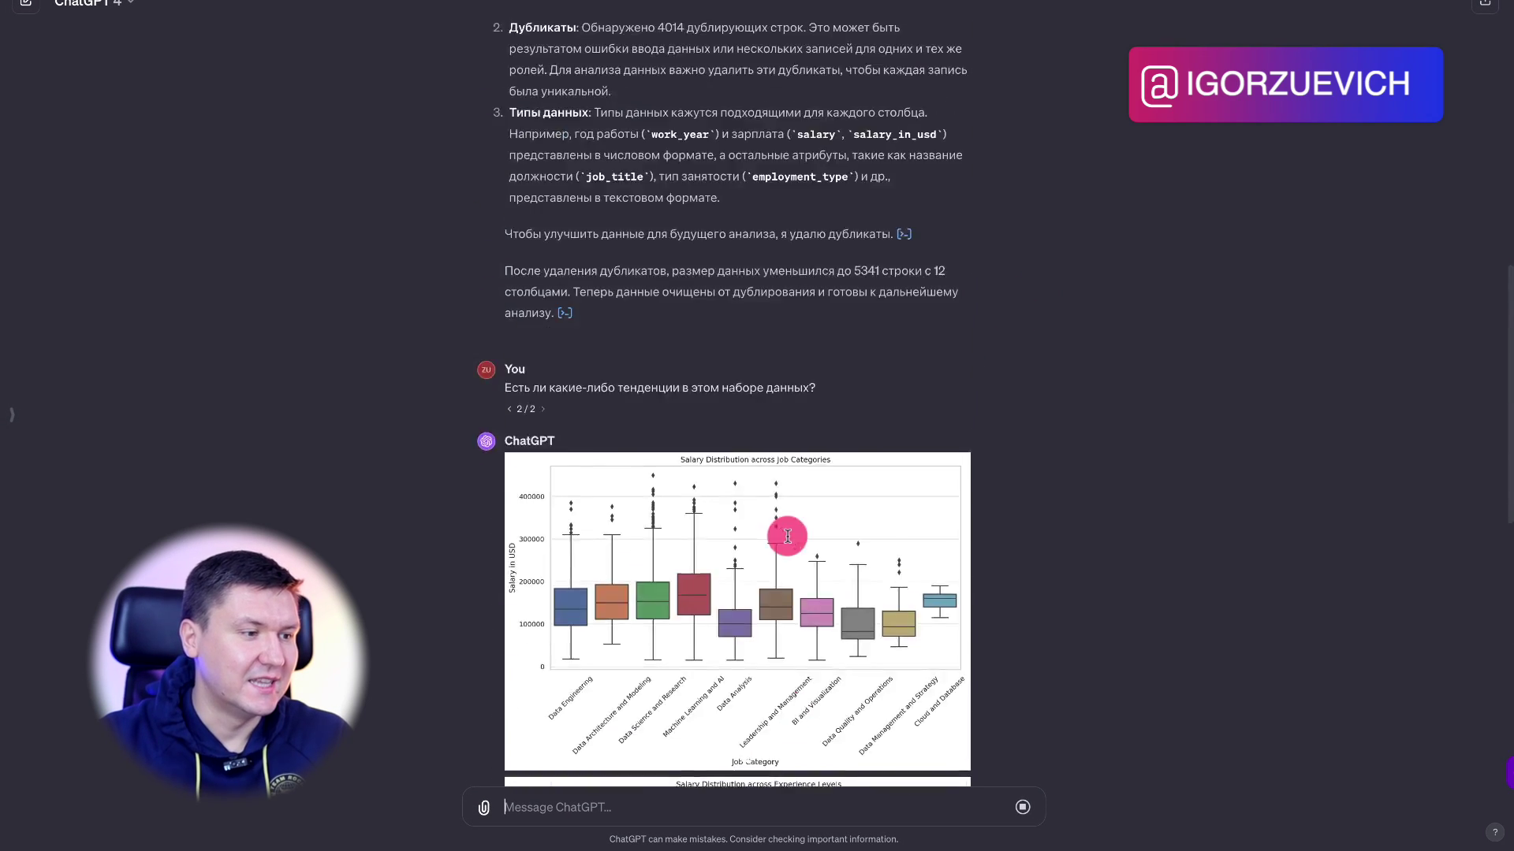
pyautogui.scroll(-2, 787, 541)
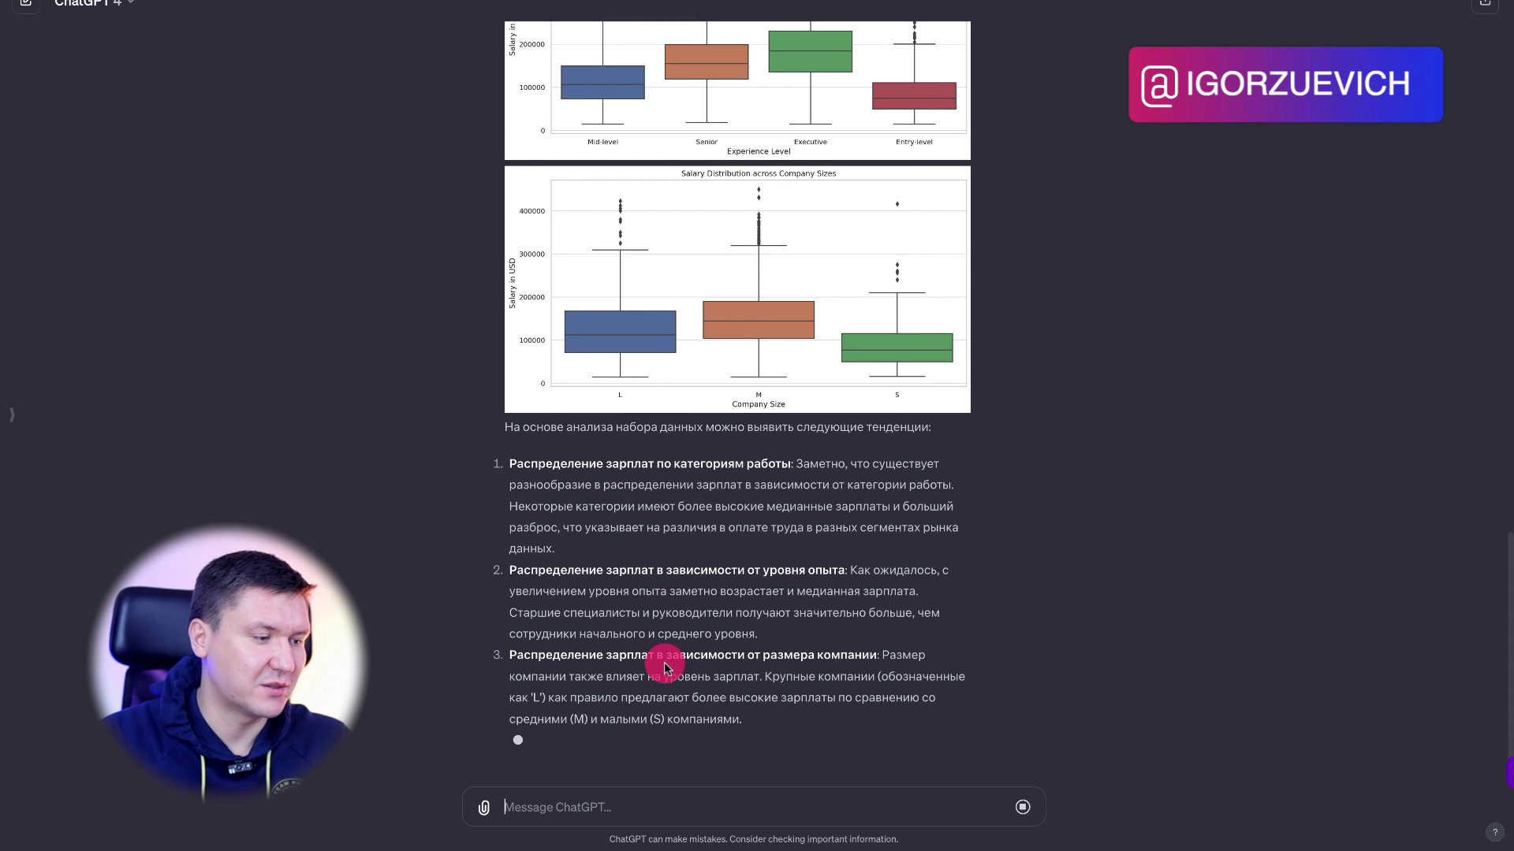
pyautogui.scroll(3, 777, 651)
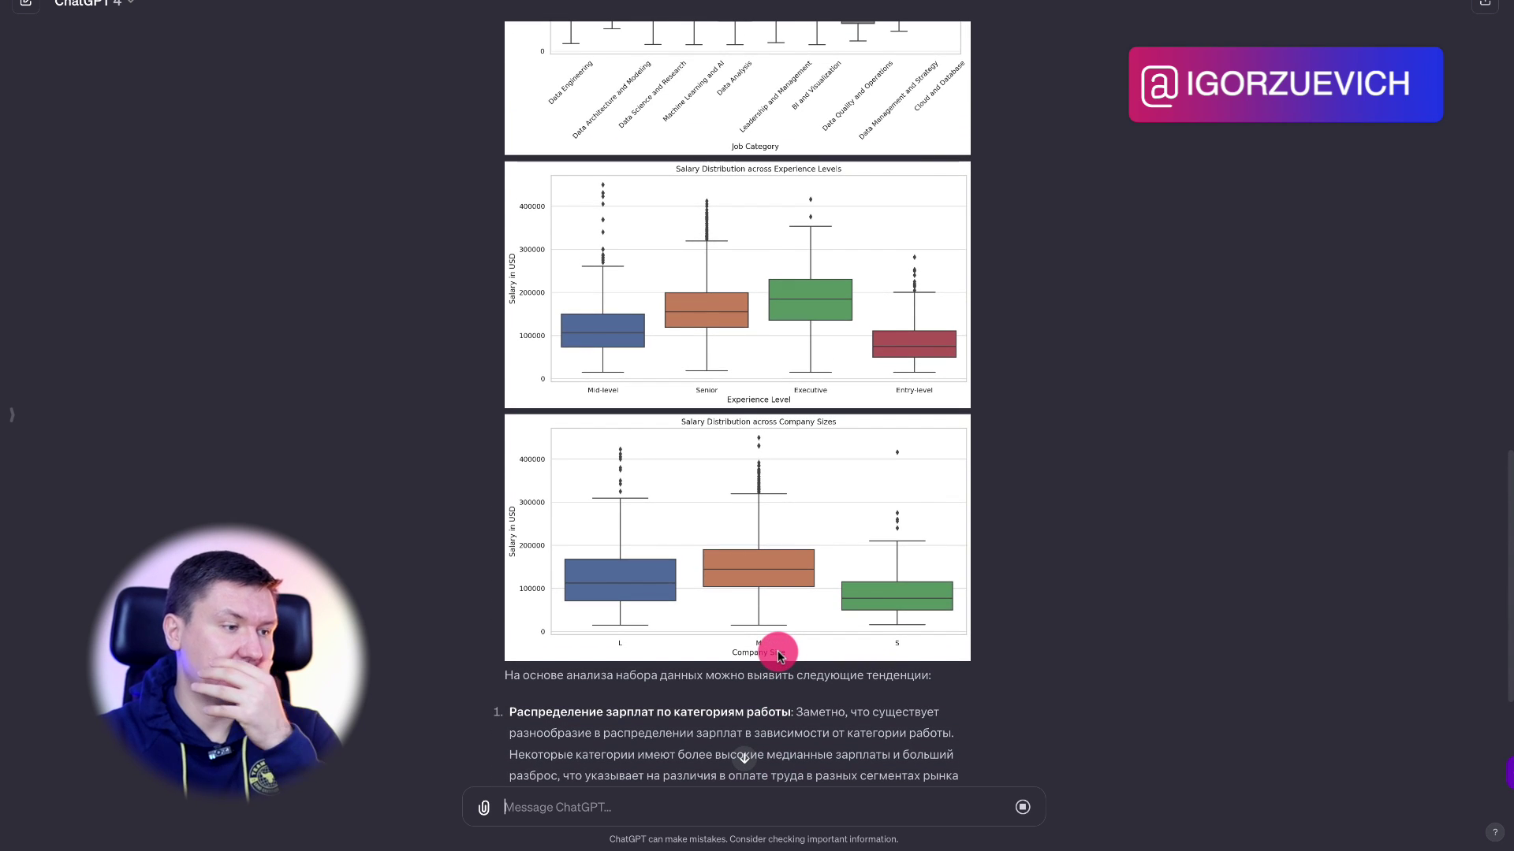
pyautogui.scroll(4, 777, 651)
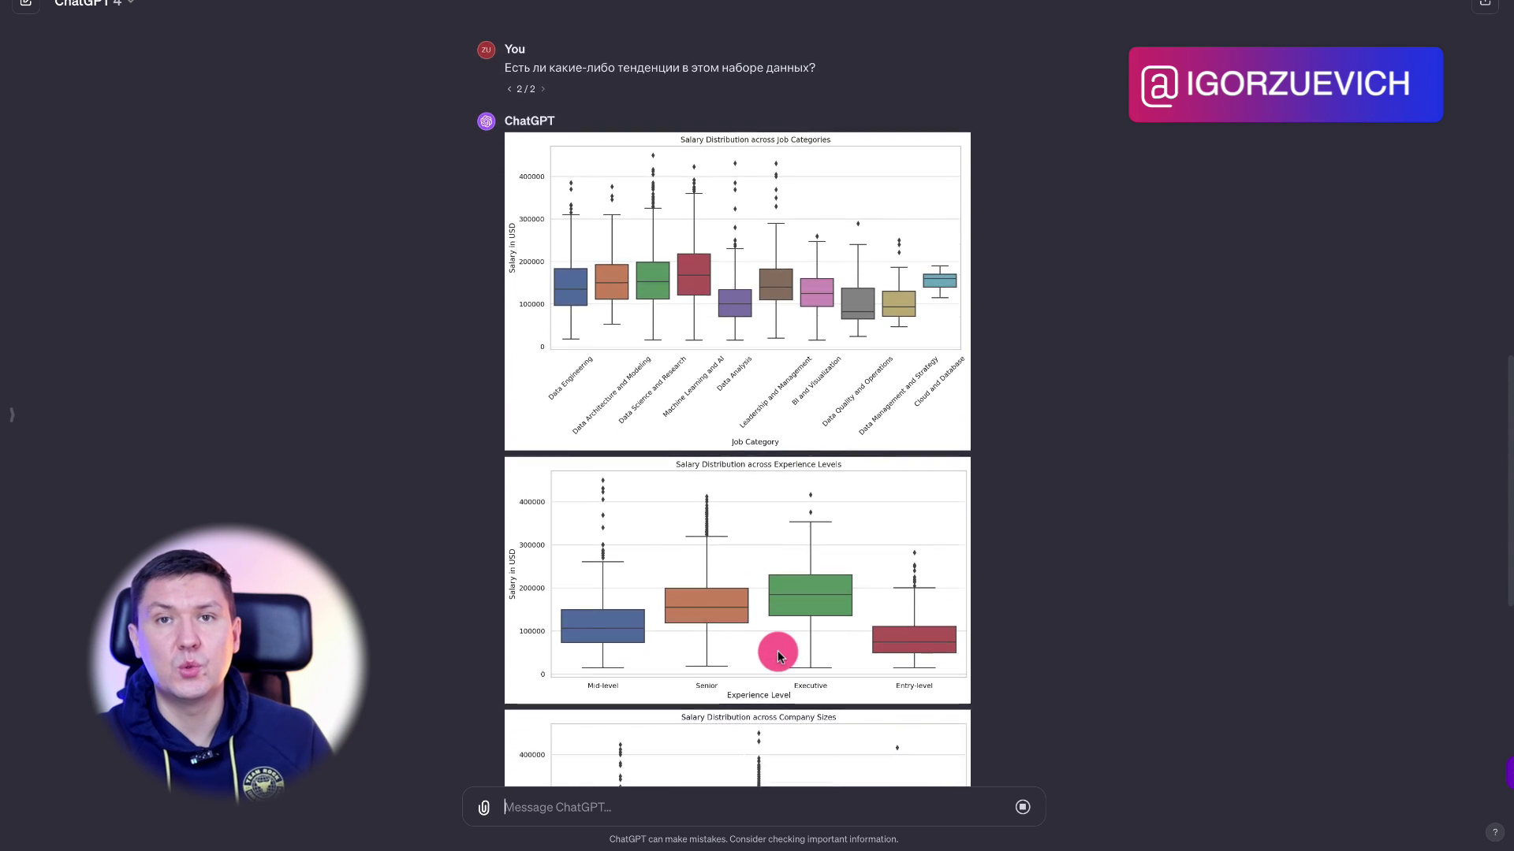
pyautogui.scroll(-4, 777, 651)
pyautogui.scroll(-5, 778, 652)
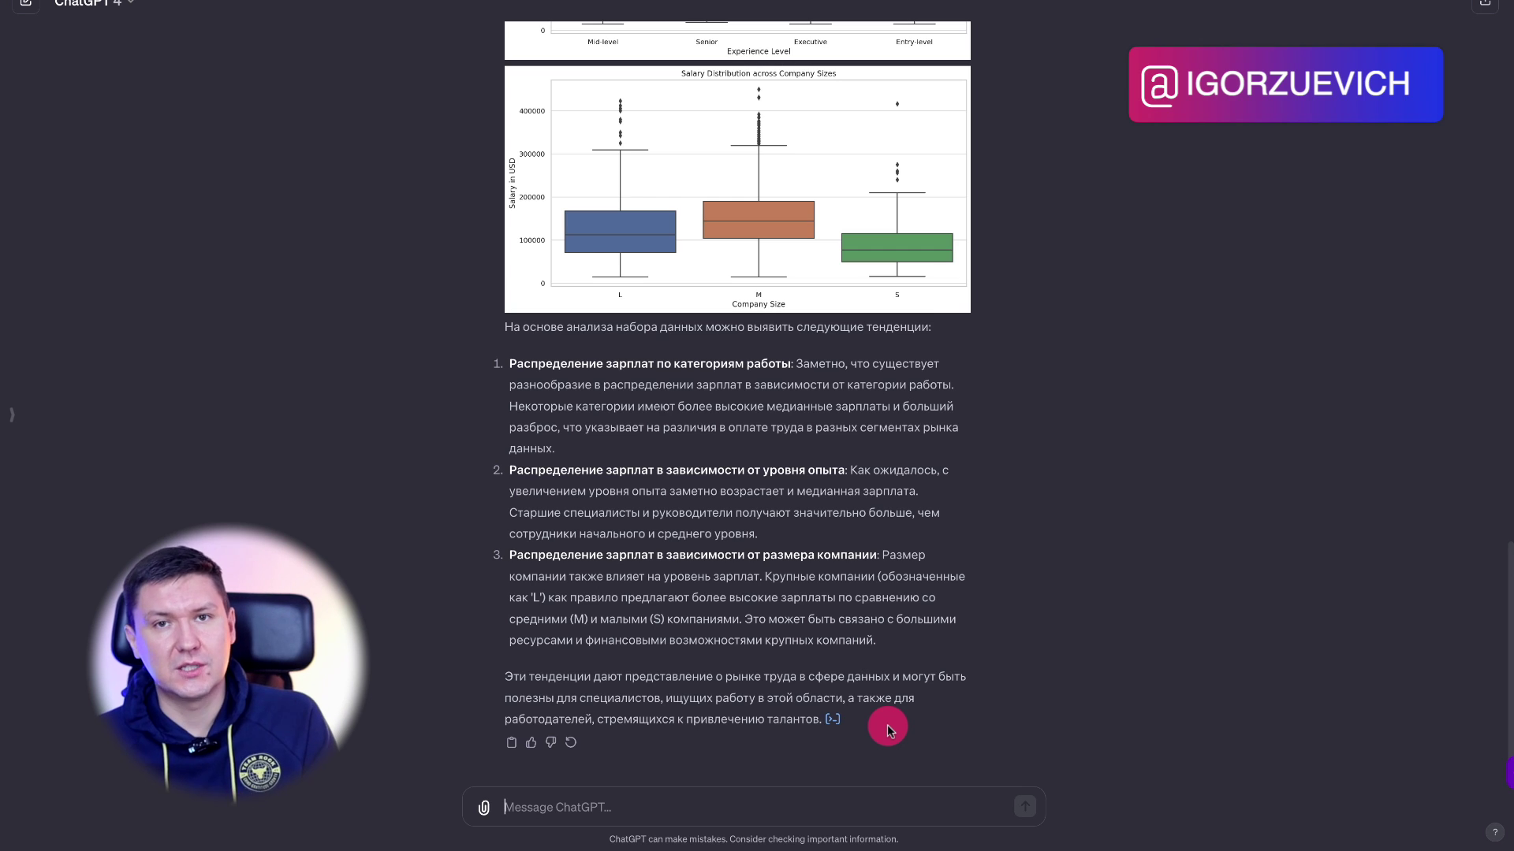
# Send the follow-up prompt "Объясните более подробно тенденции , чтобы я мог лучше понять эту диаграмму." with its bracketed placeholder removed
pyautogui.write('Объясните более подробно тенденции [что нужно объяснить], чтобы я мог лучше понять эту диаграмму.')
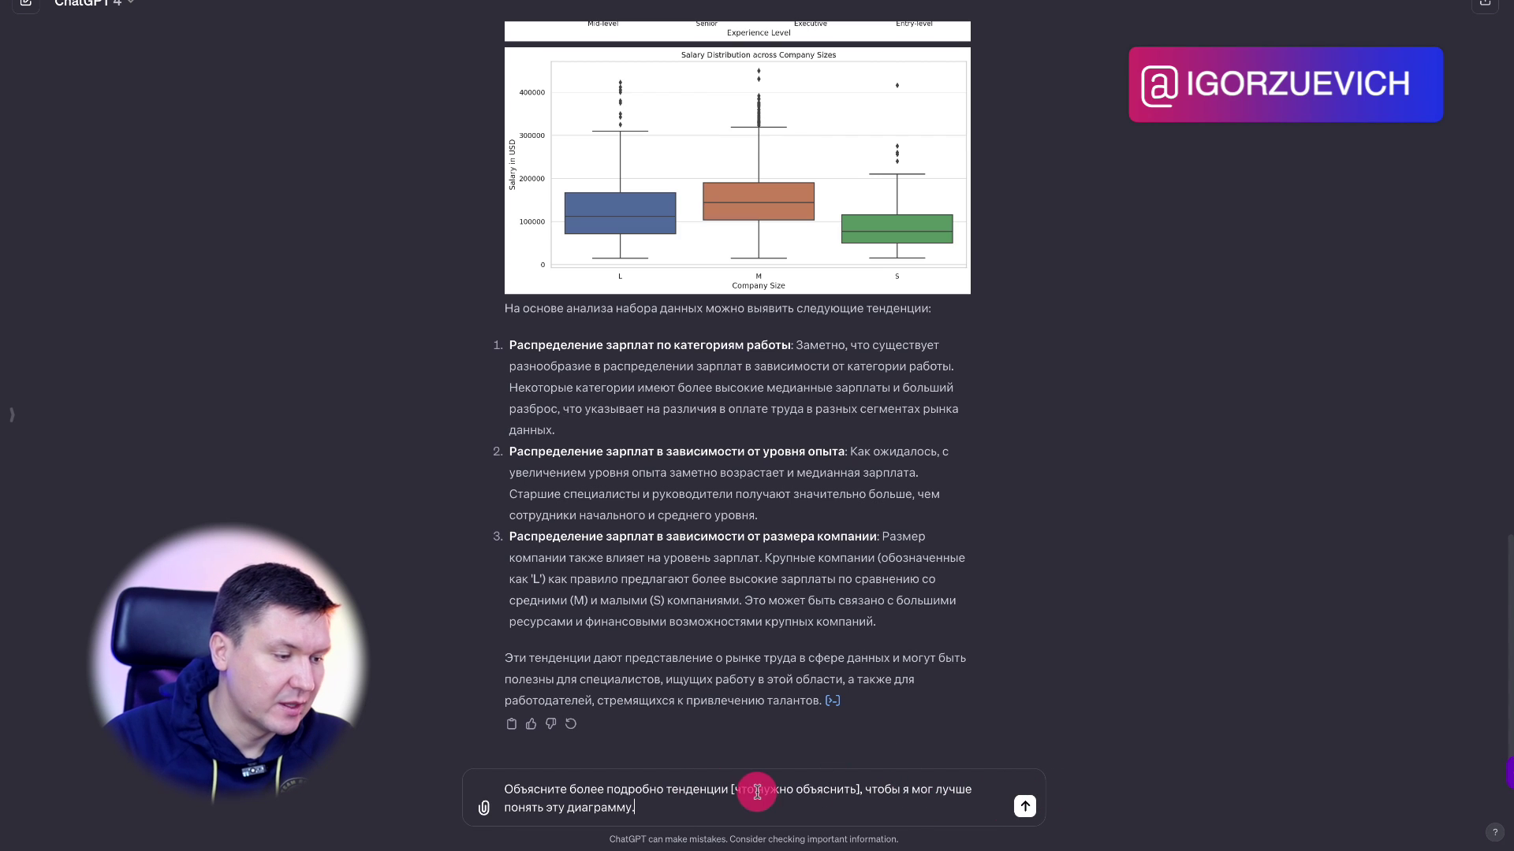
pyautogui.keyDown('shift'); pyautogui.click(856, 790); pyautogui.keyUp('shift')
pyautogui.press('BackSpace')
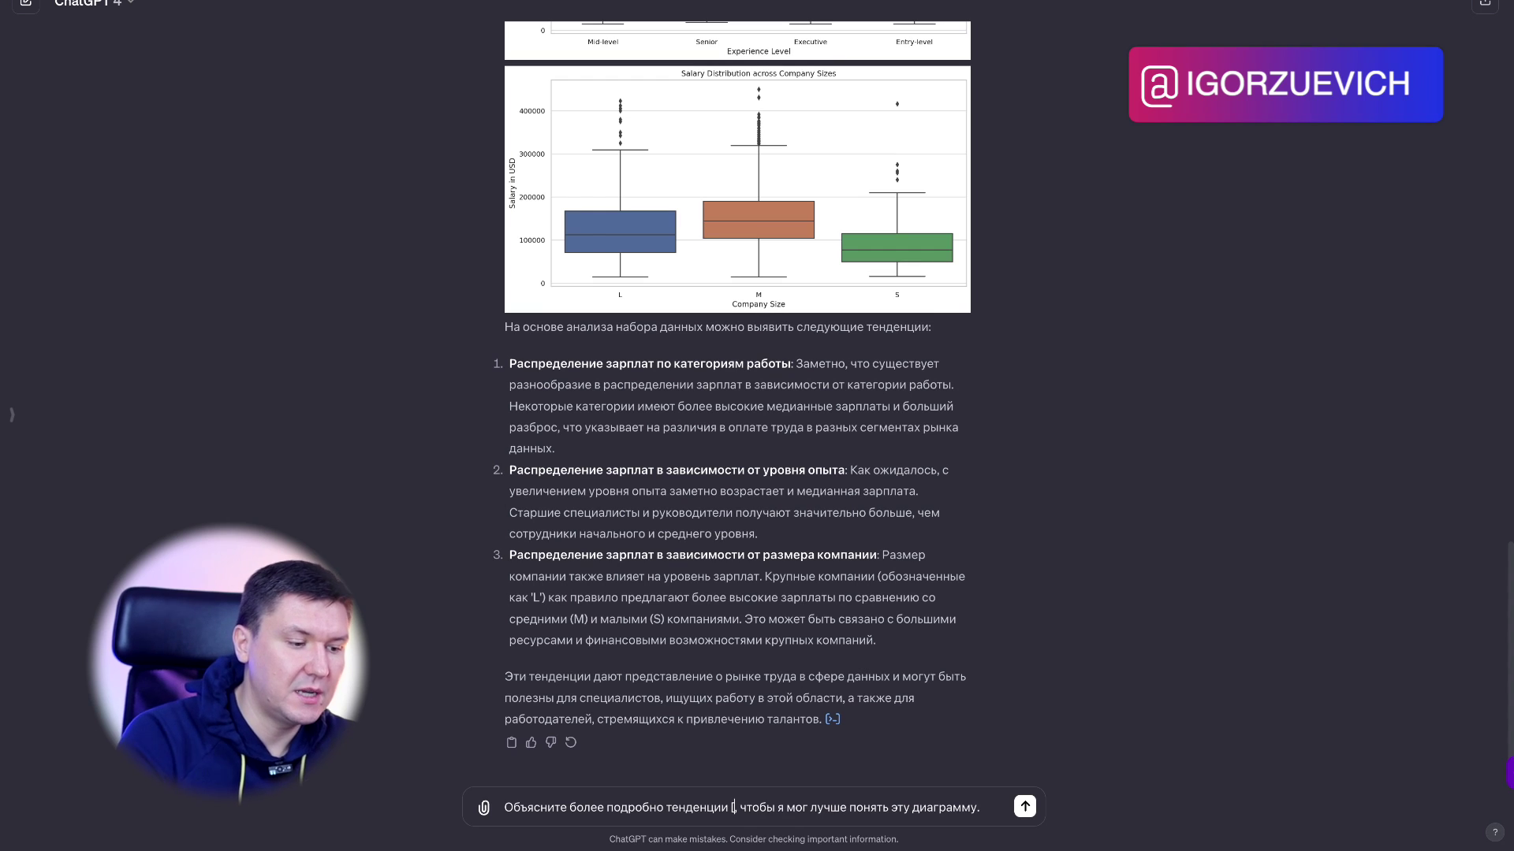
pyautogui.click(1024, 812)
# Read the detailed trend explanation as it is generated and check it against the salary charts above
pyautogui.scroll(5, 1085, 519)
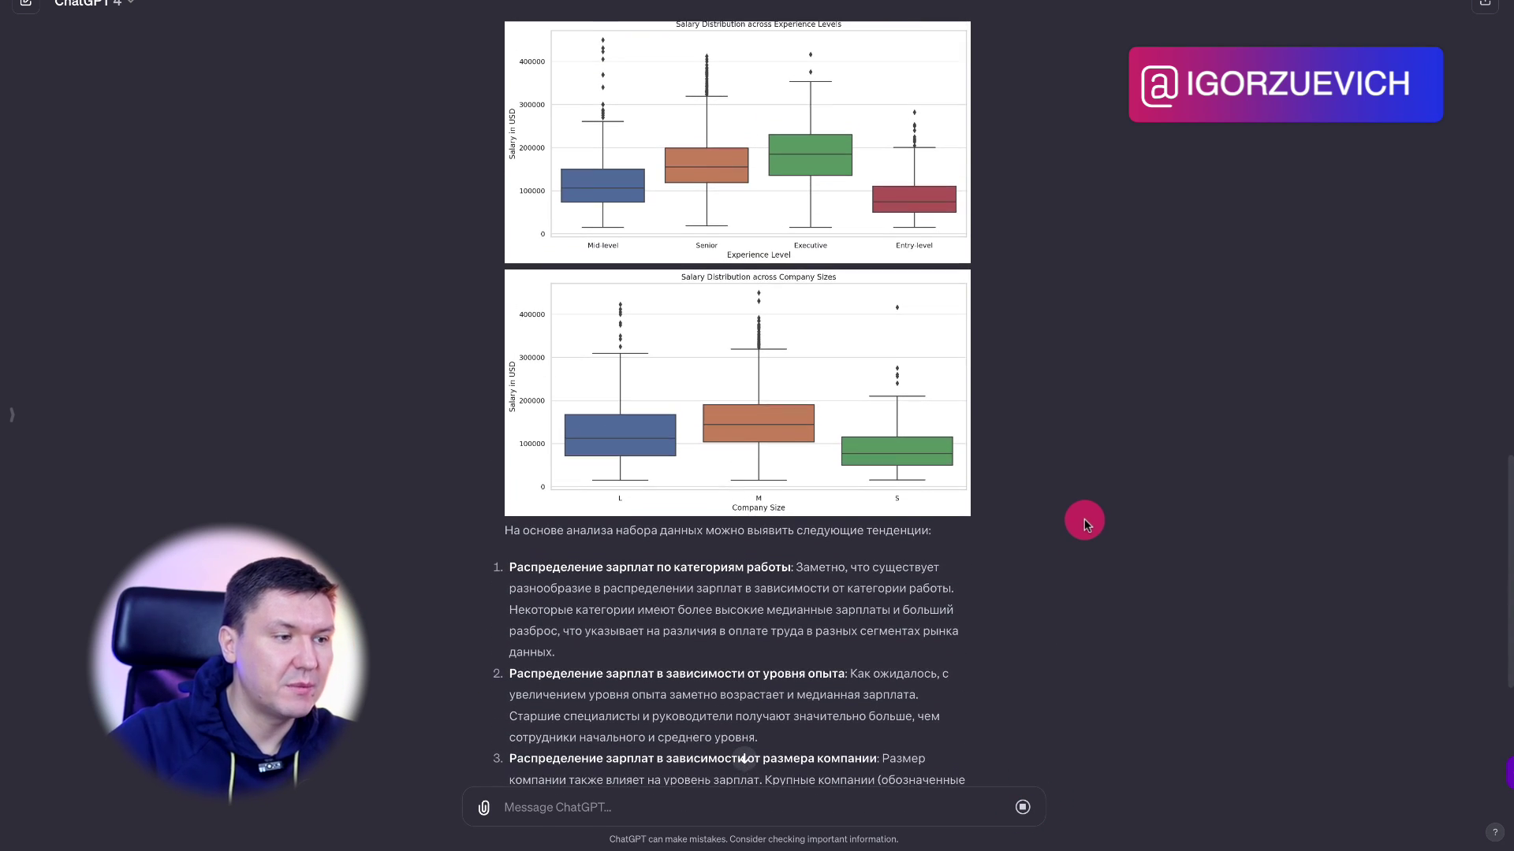
pyautogui.scroll(-5, 1139, 407)
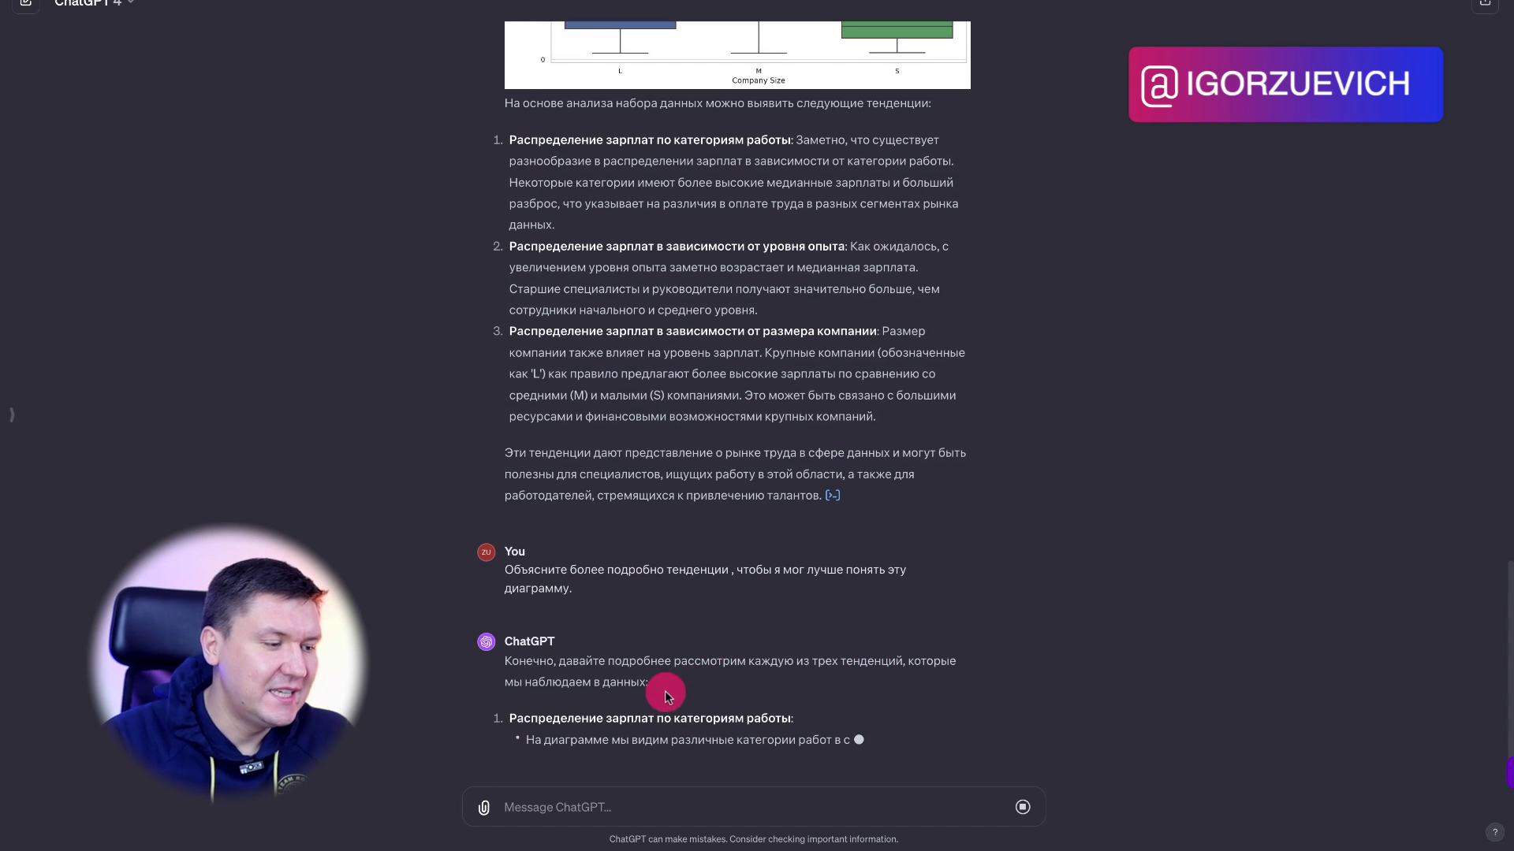
pyautogui.scroll(7, 1130, 530)
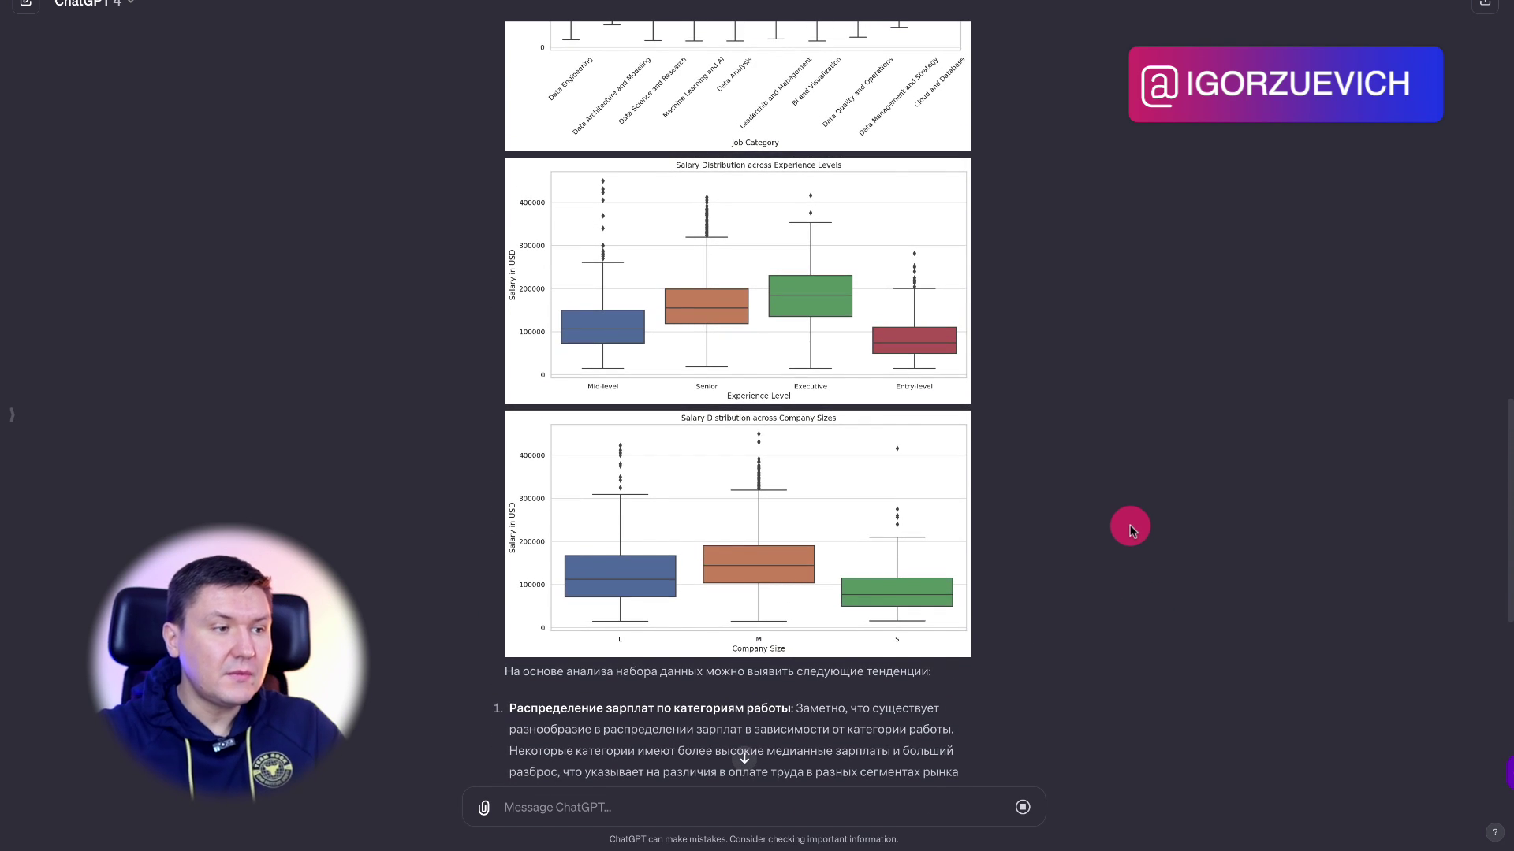
pyautogui.scroll(4, 1130, 530)
pyautogui.scroll(-7, 1186, 449)
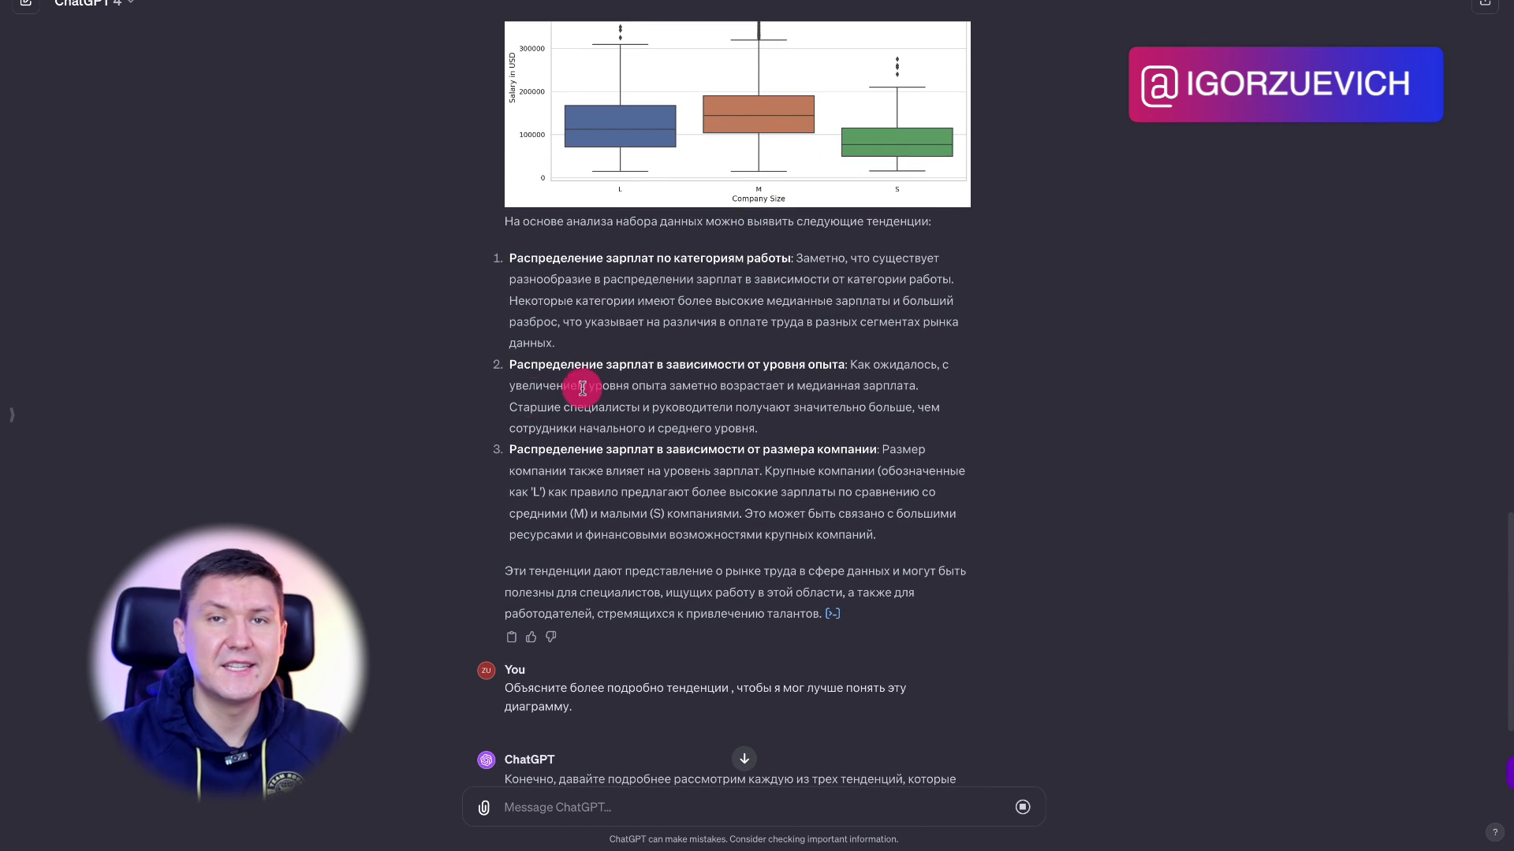
pyautogui.scroll(-3, 758, 483)
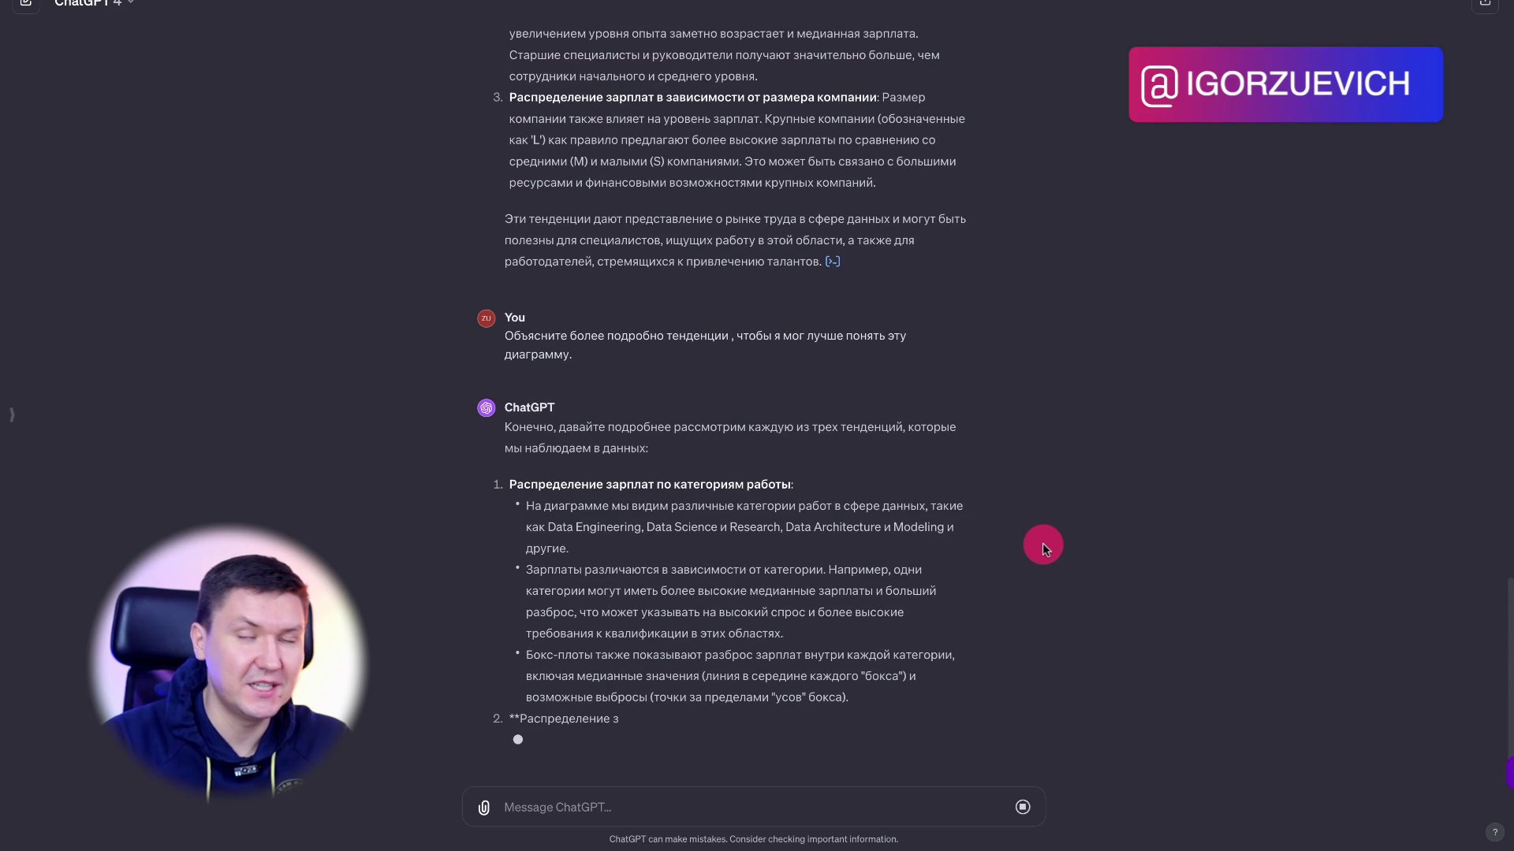
pyautogui.scroll(10, 1042, 543)
pyautogui.scroll(8, 1042, 543)
pyautogui.scroll(-6, 1042, 543)
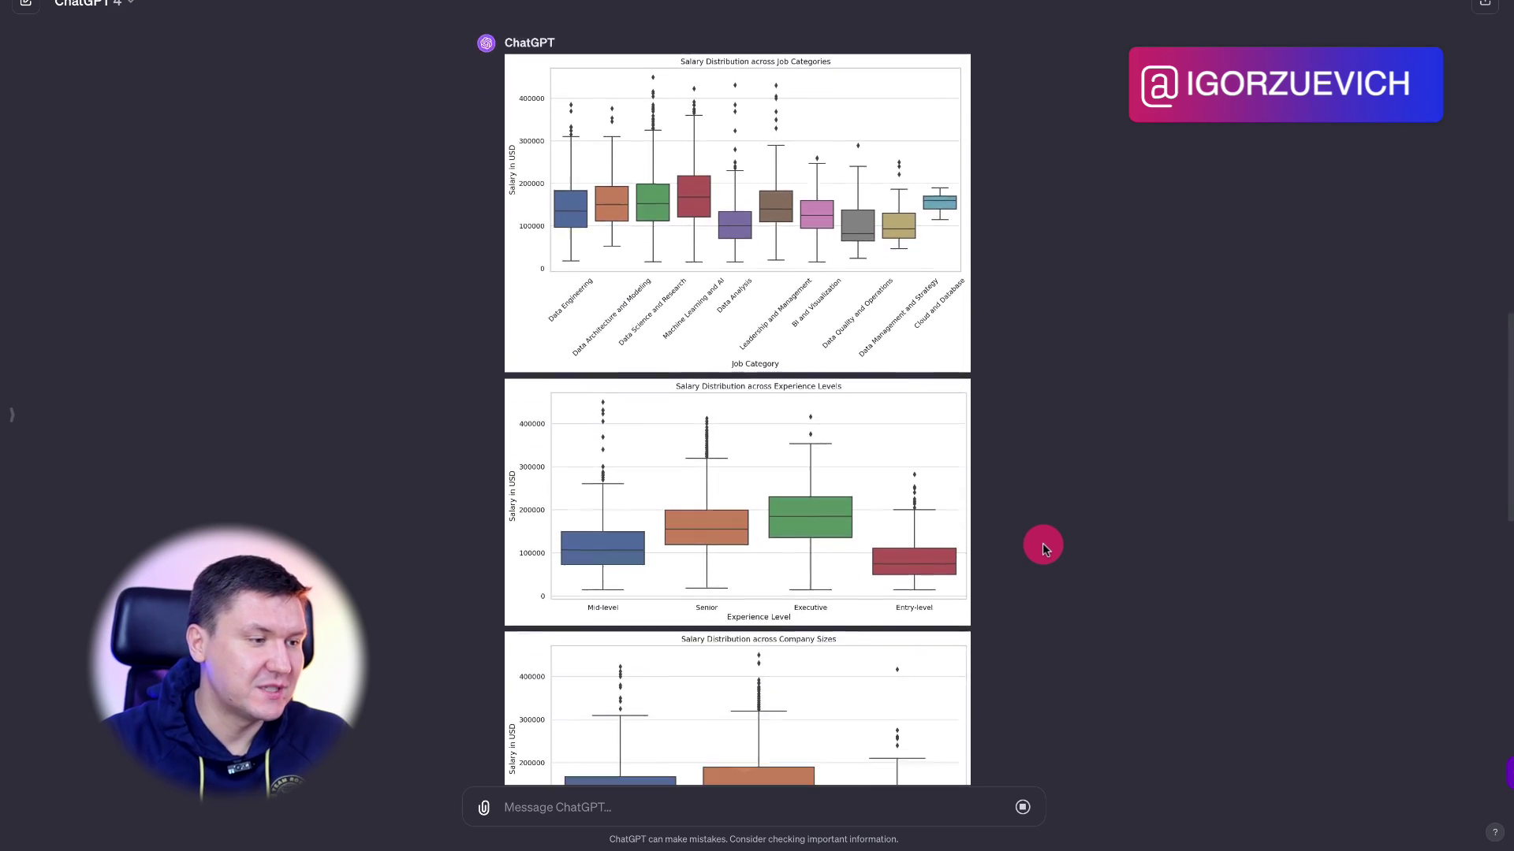
pyautogui.scroll(-12, 1042, 542)
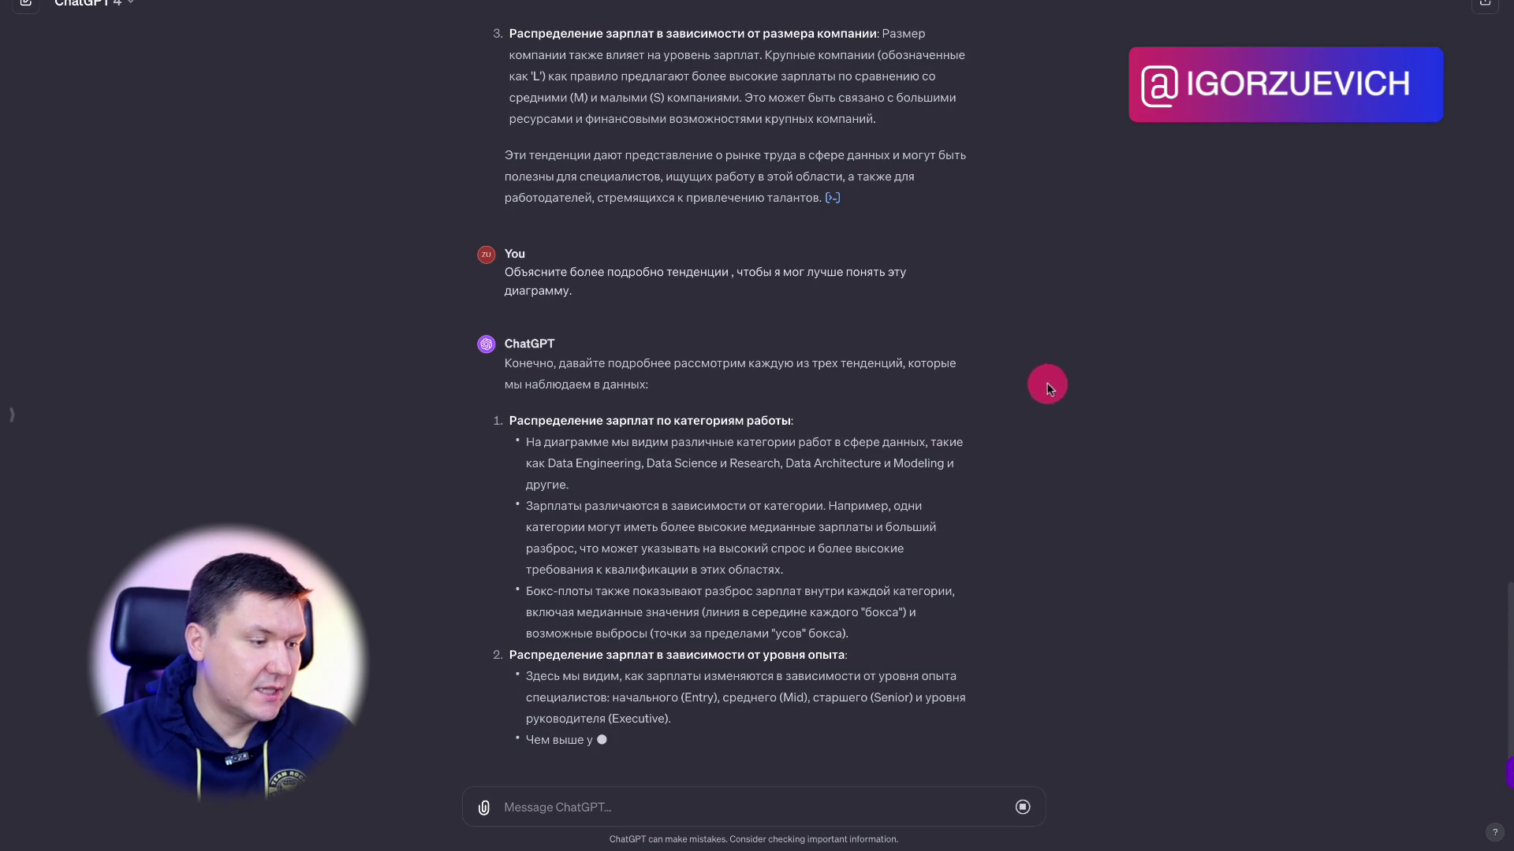
# Review the conversation from the jobs_in_data.csv upload and column descriptions down to the salary charts
pyautogui.scroll(20, 1061, 397)
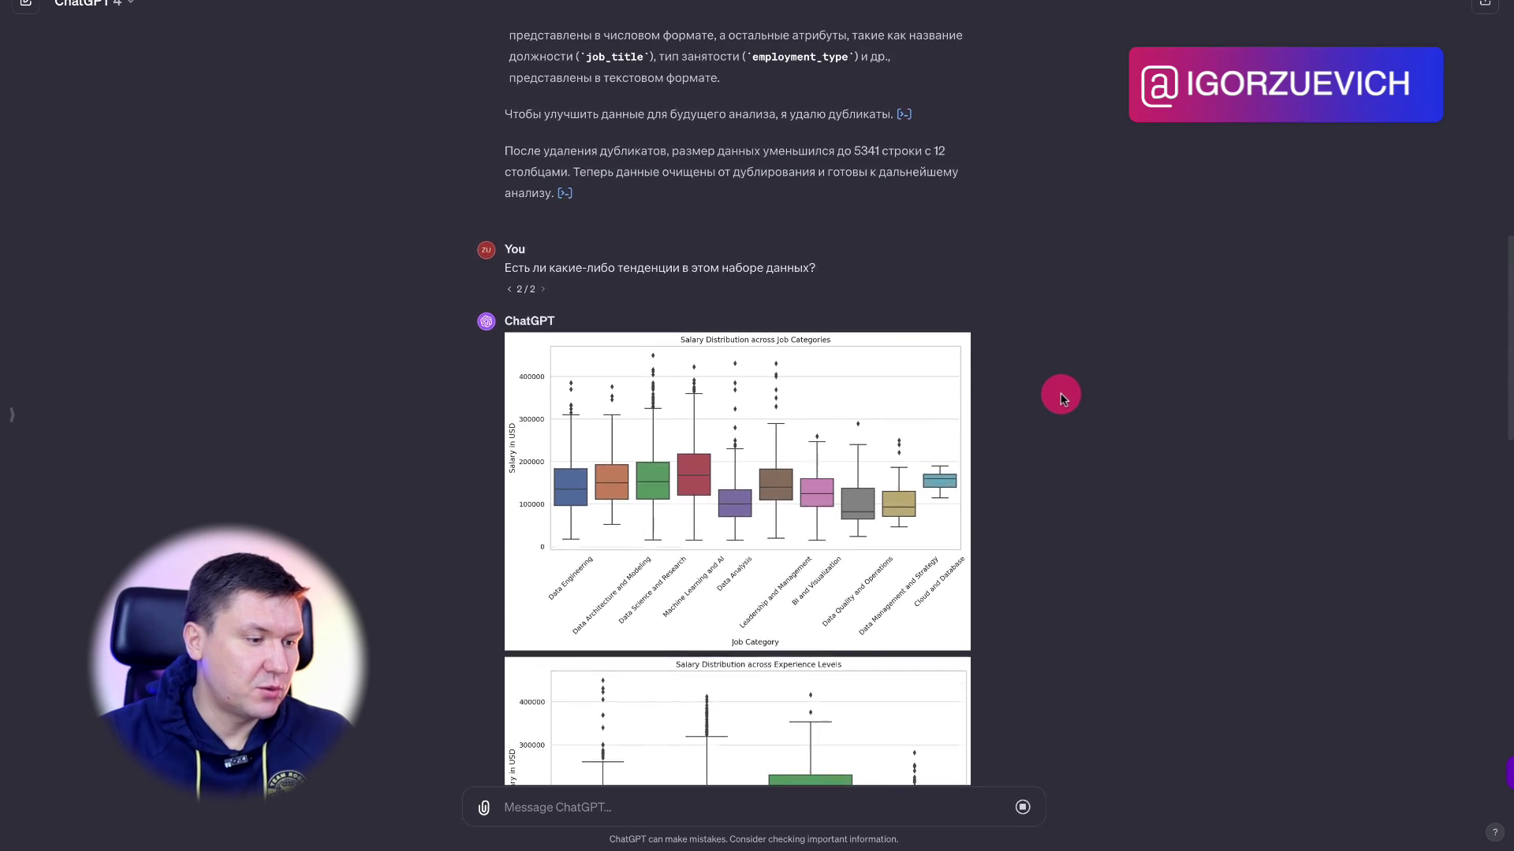
pyautogui.scroll(8, 1061, 396)
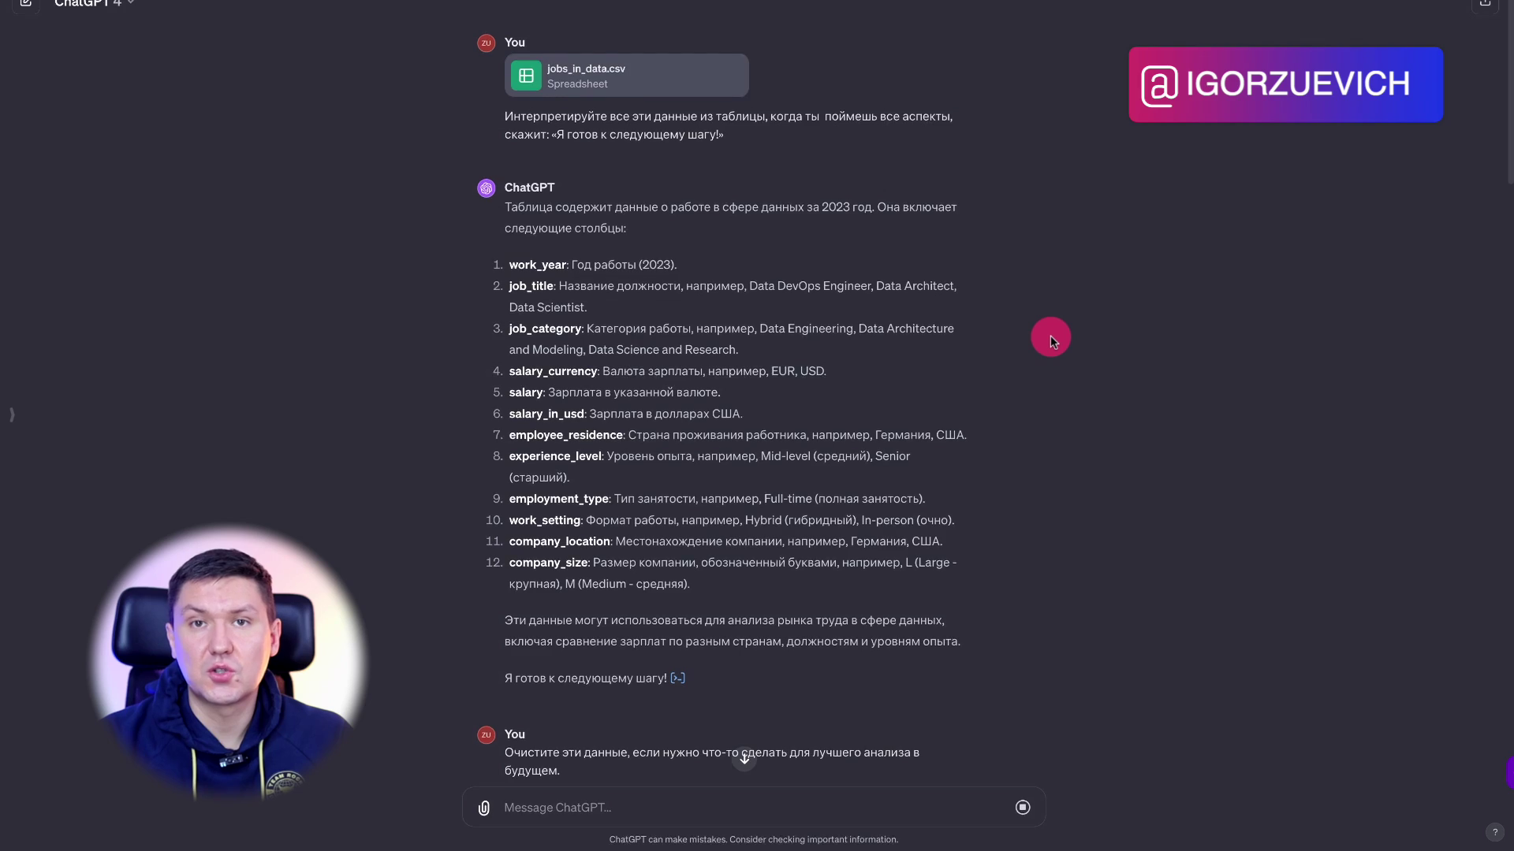
pyautogui.scroll(-20, 1051, 340)
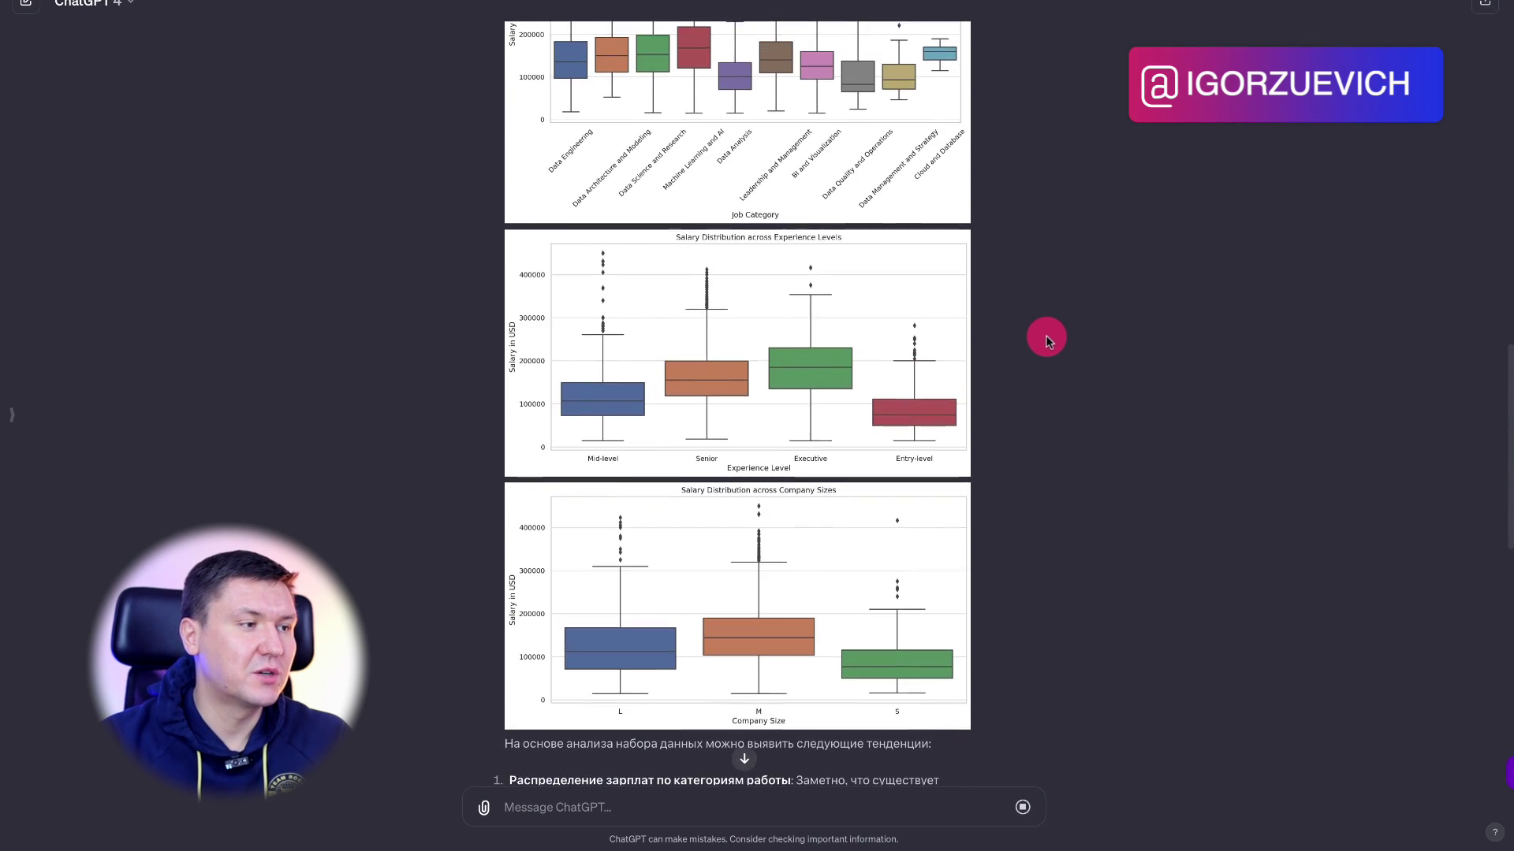
pyautogui.scroll(1, 1046, 339)
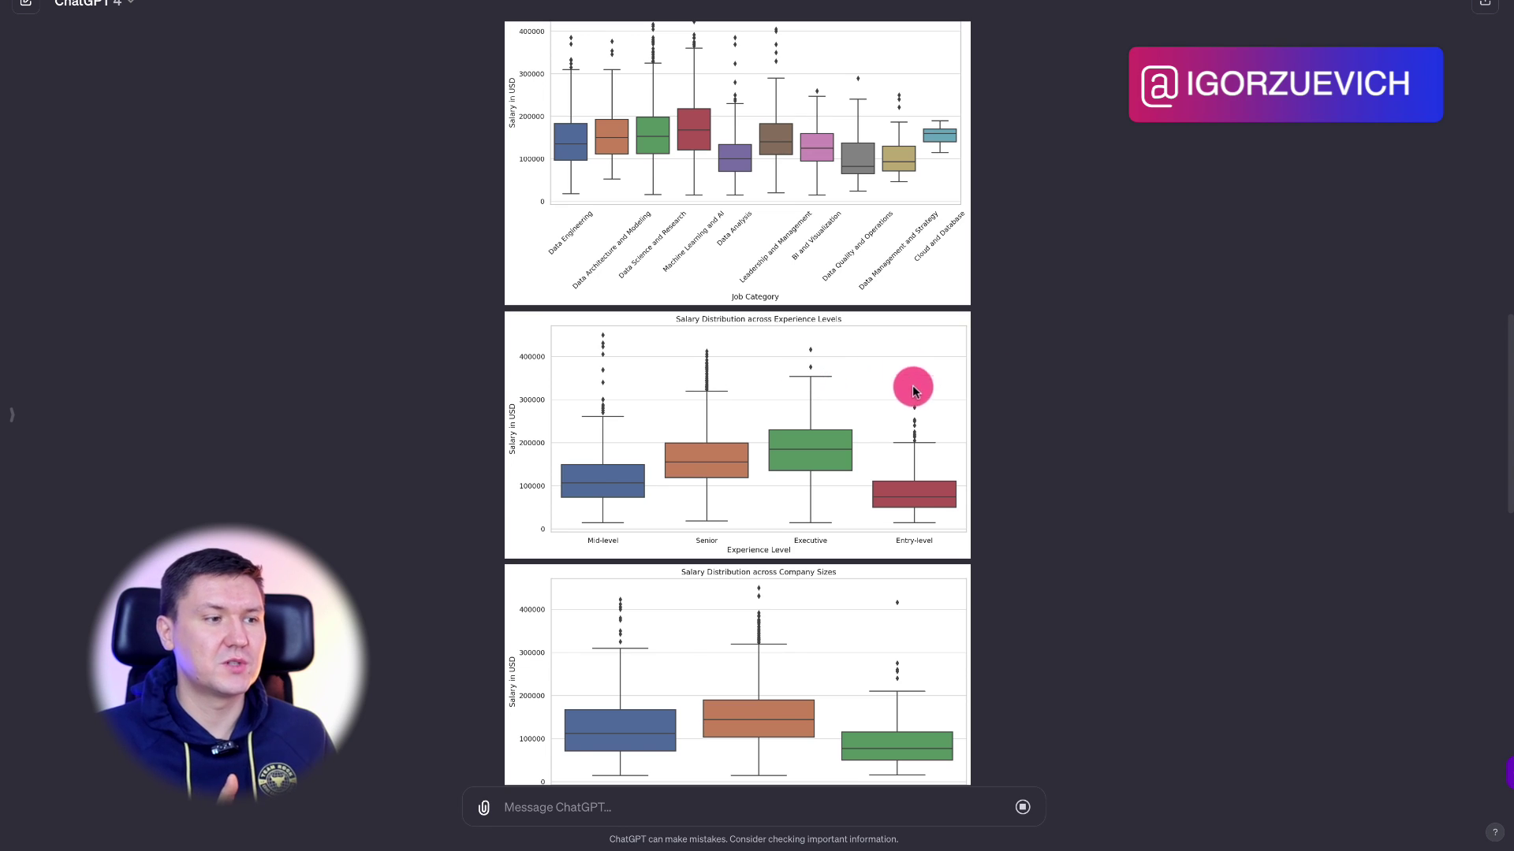
pyautogui.scroll(-12, 905, 364)
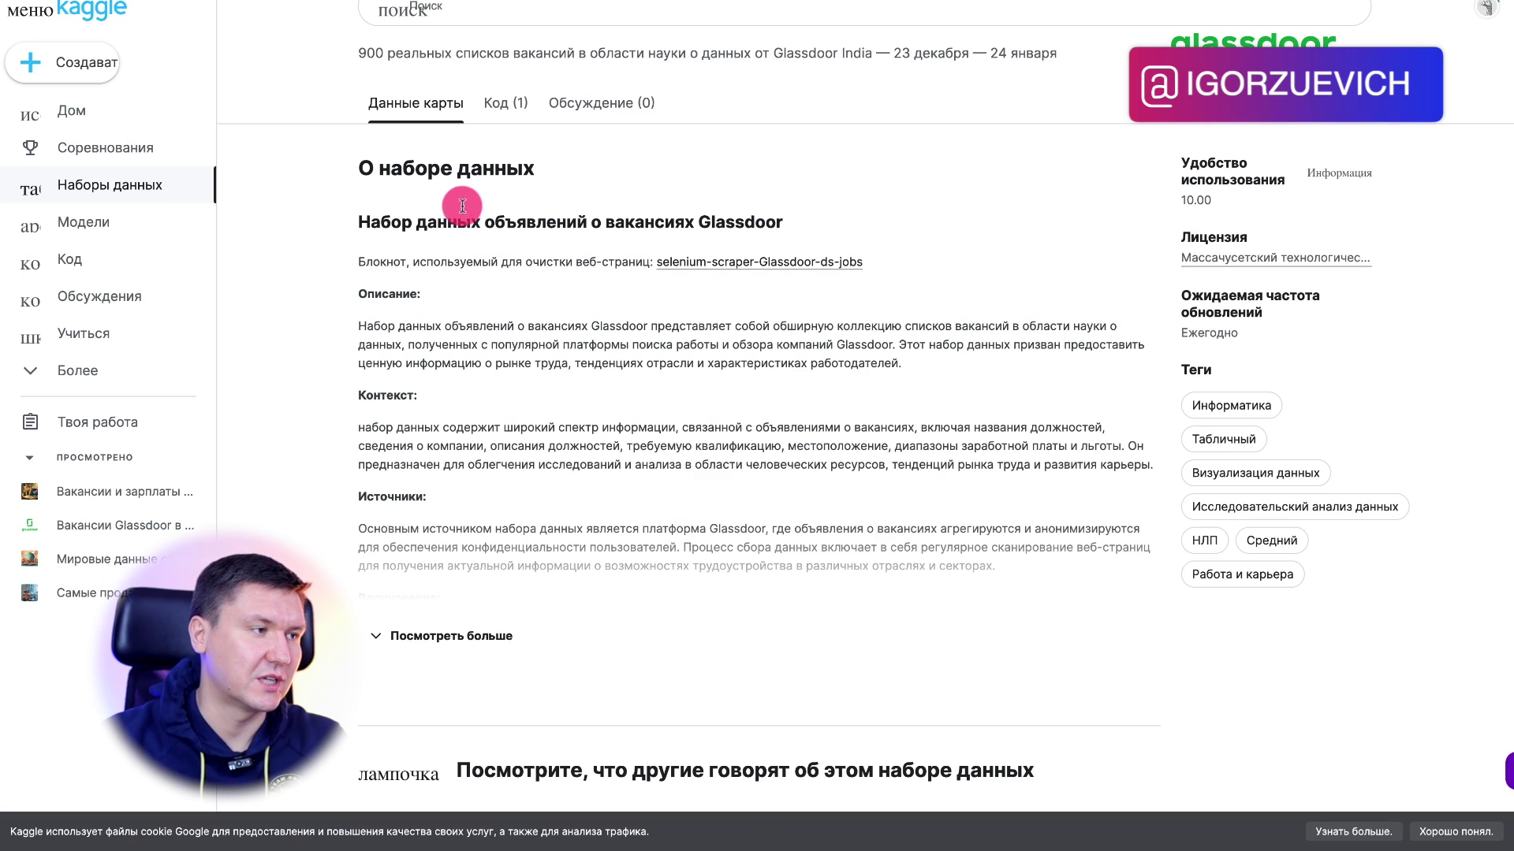
# Switch to the Glassdoor vacancies dataset page on Kaggle, open the datasets section and browse its collections
pyautogui.scroll(3, 757, 473)
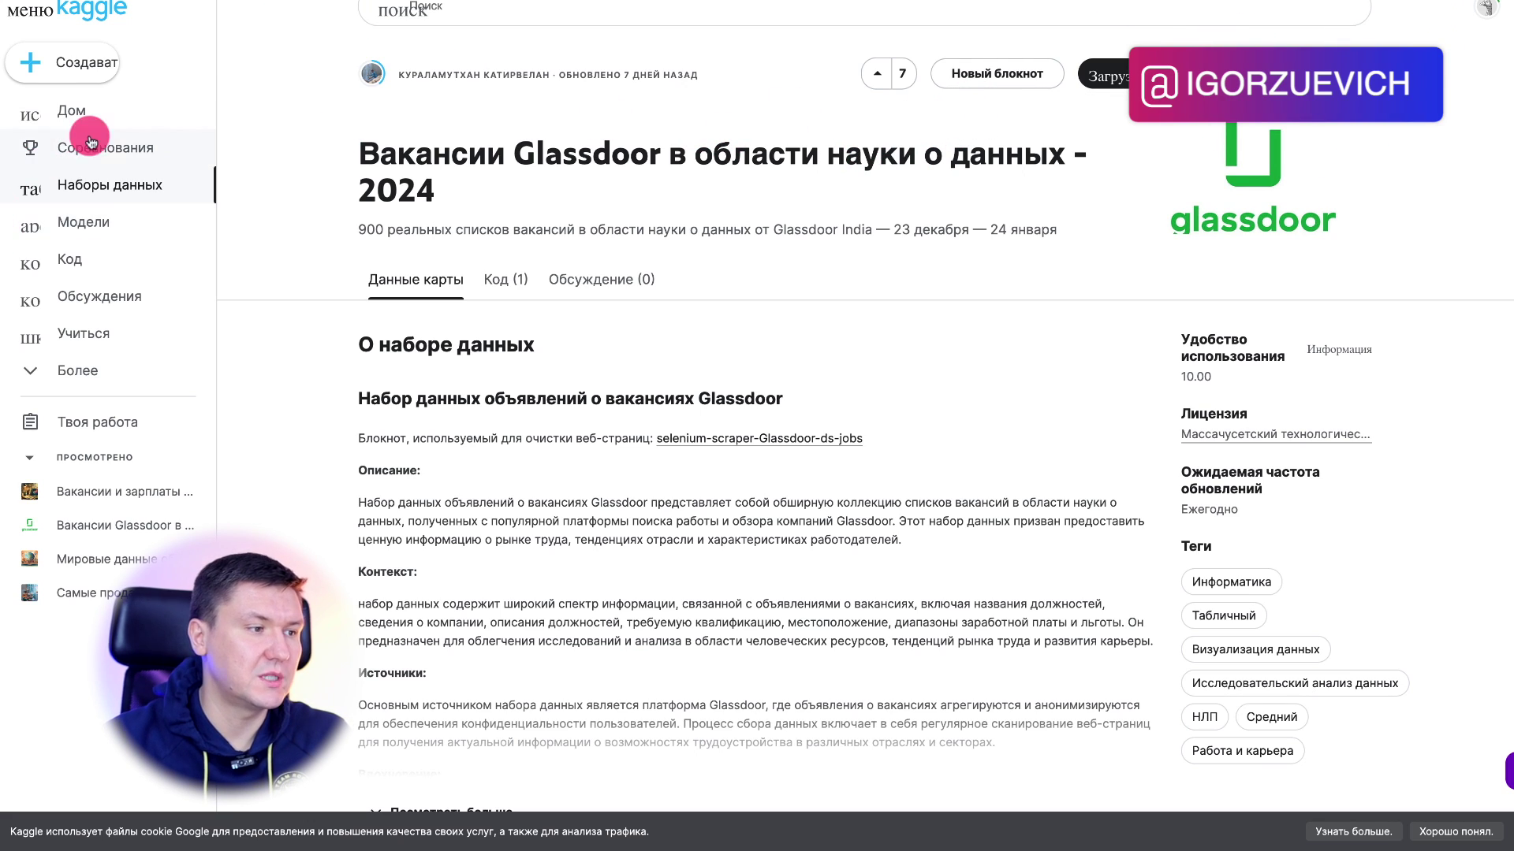
pyautogui.click(126, 188)
pyautogui.scroll(-10, 990, 451)
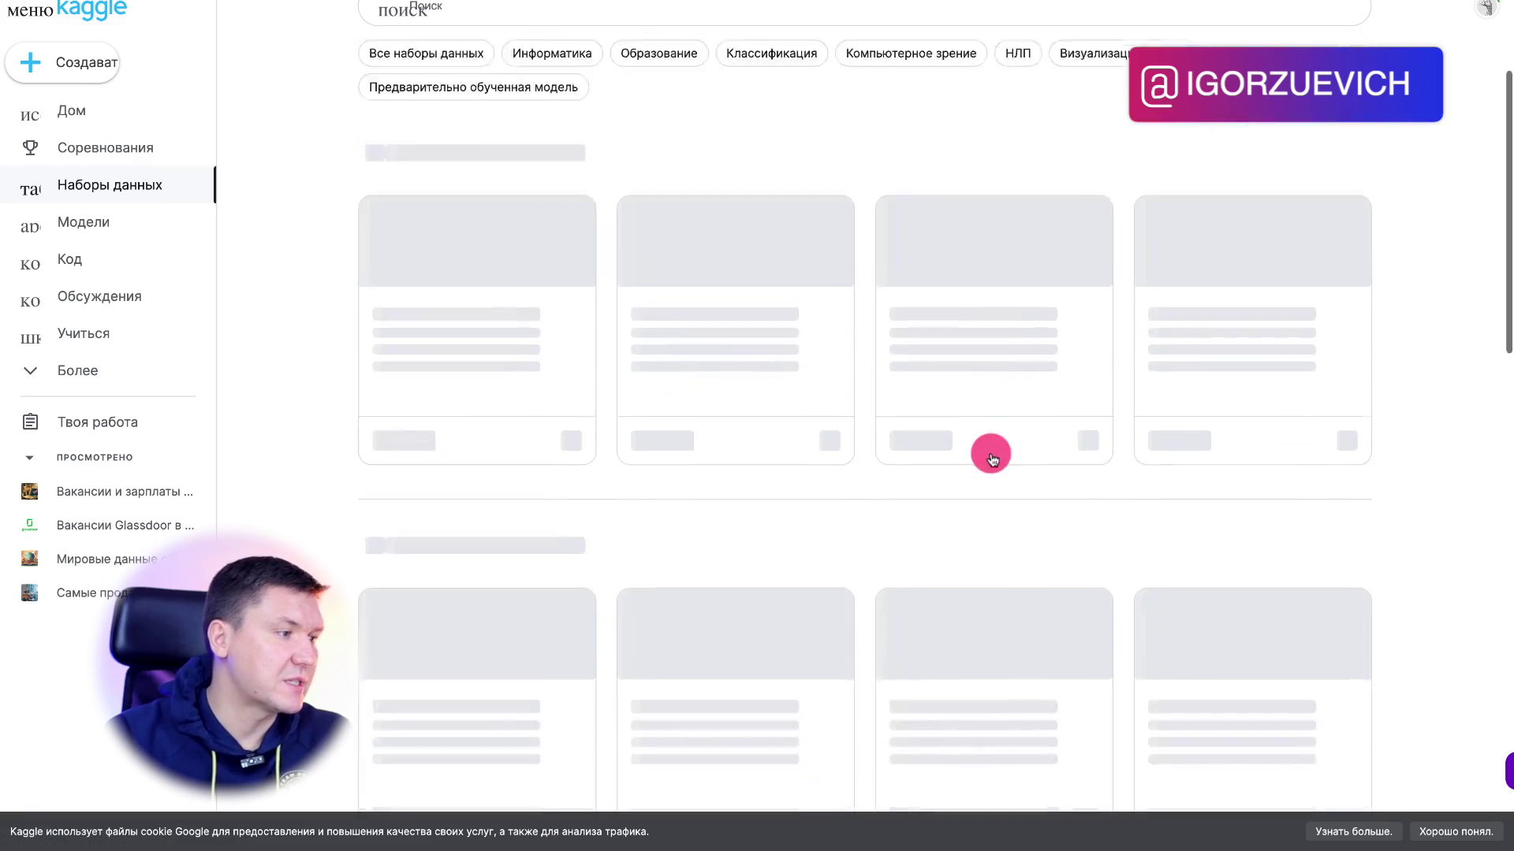
pyautogui.scroll(-16, 990, 456)
pyautogui.scroll(19, 747, 351)
pyautogui.scroll(10, 746, 351)
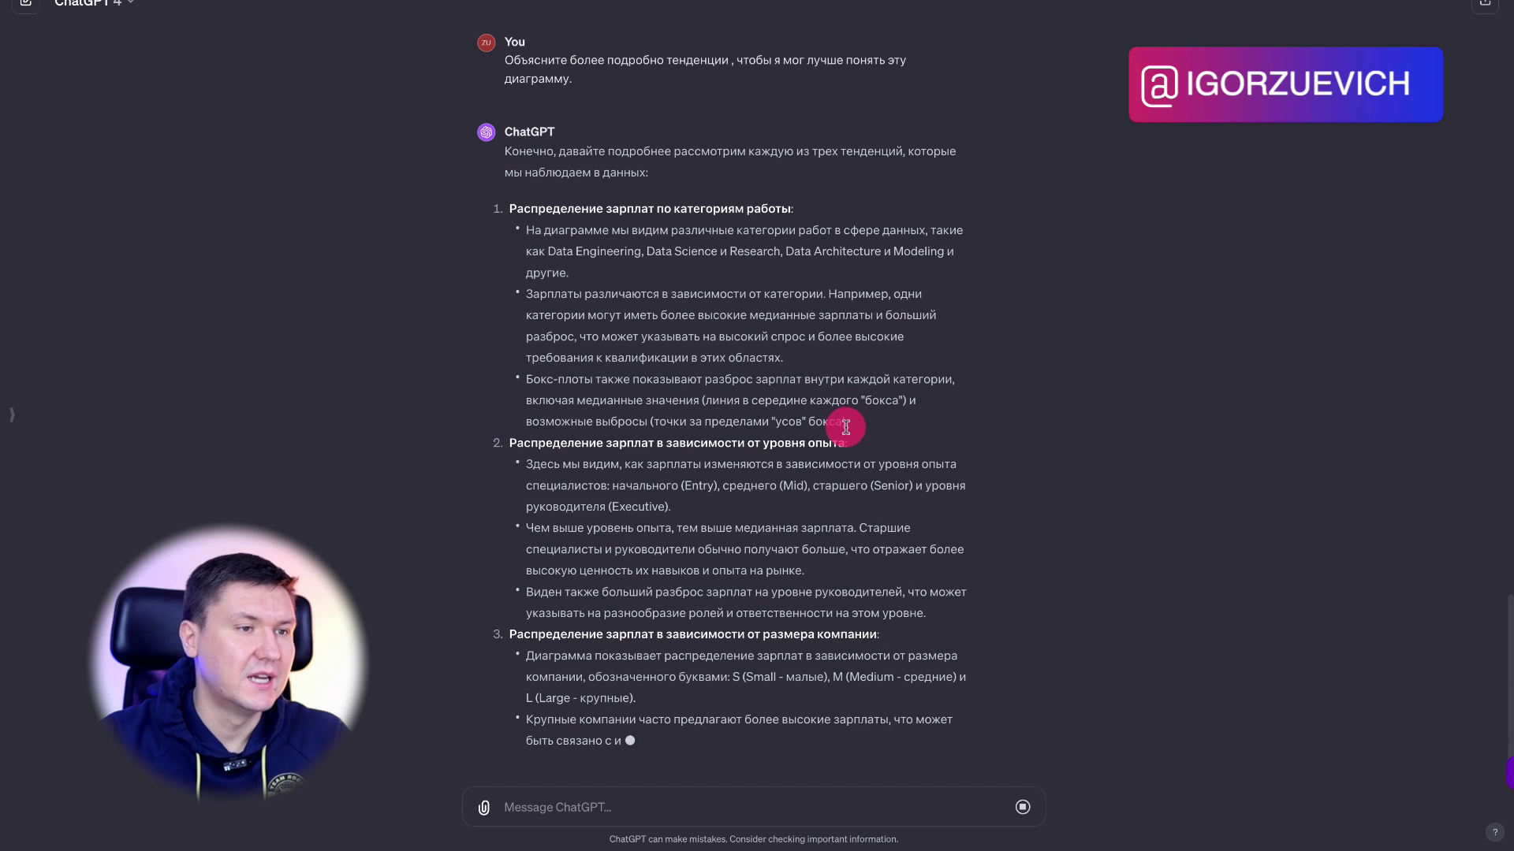
# Return to the ChatGPT conversation and review the detailed trend explanation alongside the earlier company-size findings
pyautogui.scroll(2, 874, 492)
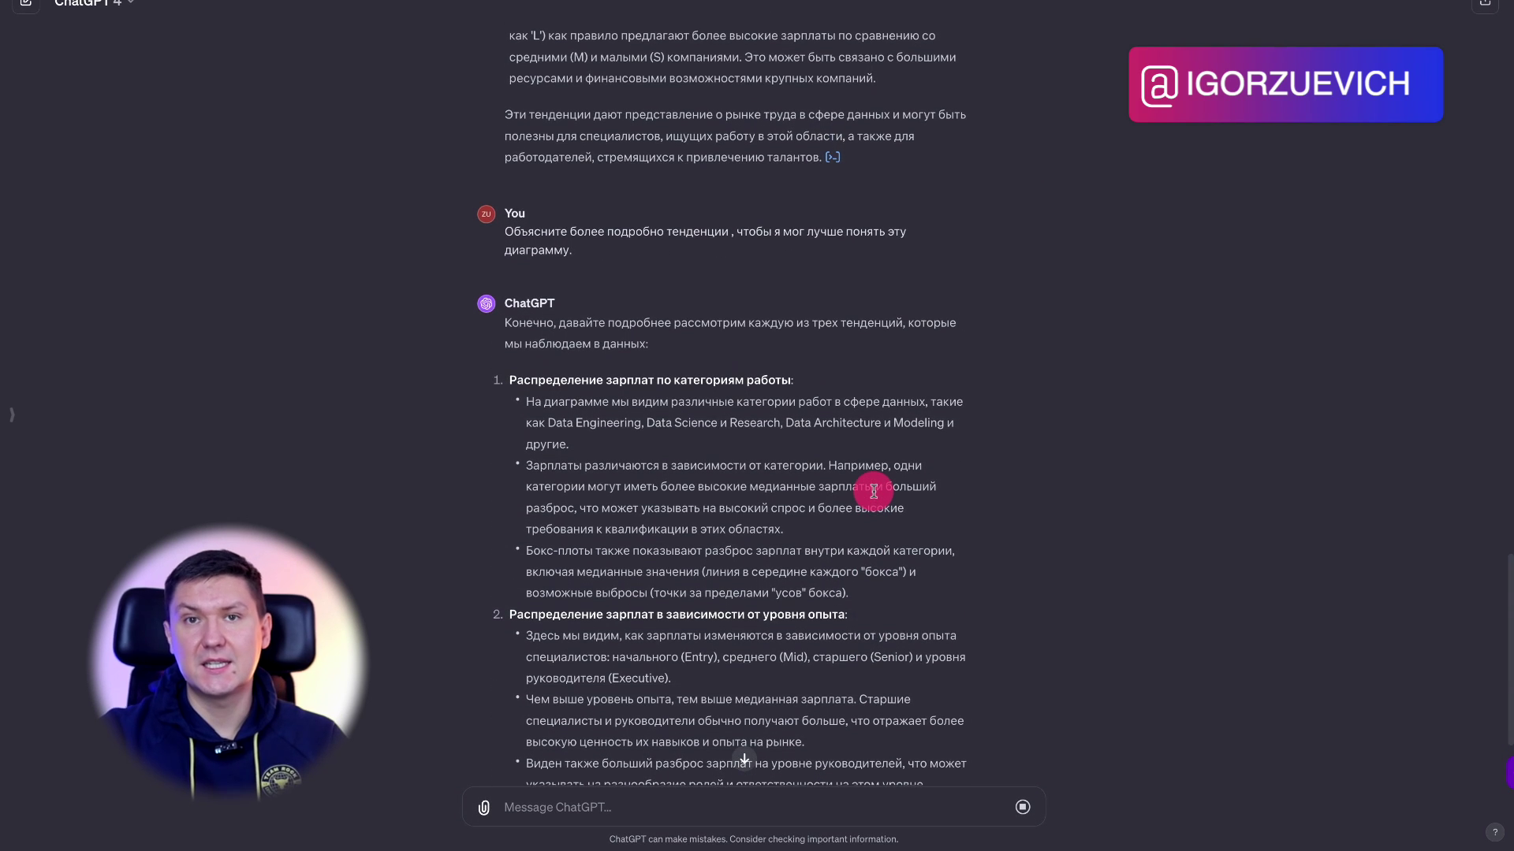
pyautogui.scroll(-2, 873, 492)
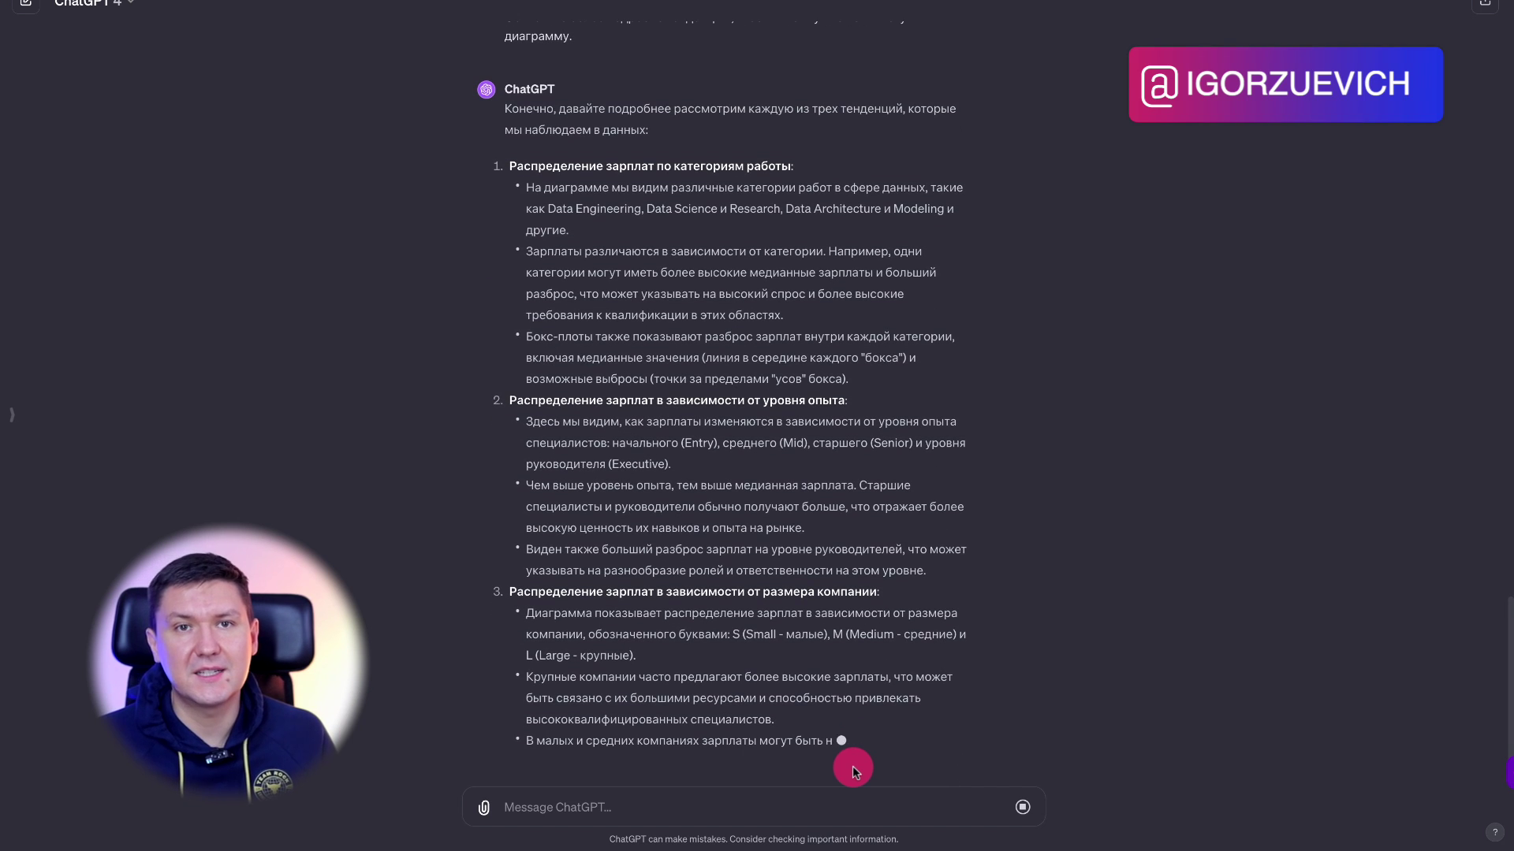
pyautogui.scroll(3, 854, 753)
pyautogui.scroll(8, 857, 755)
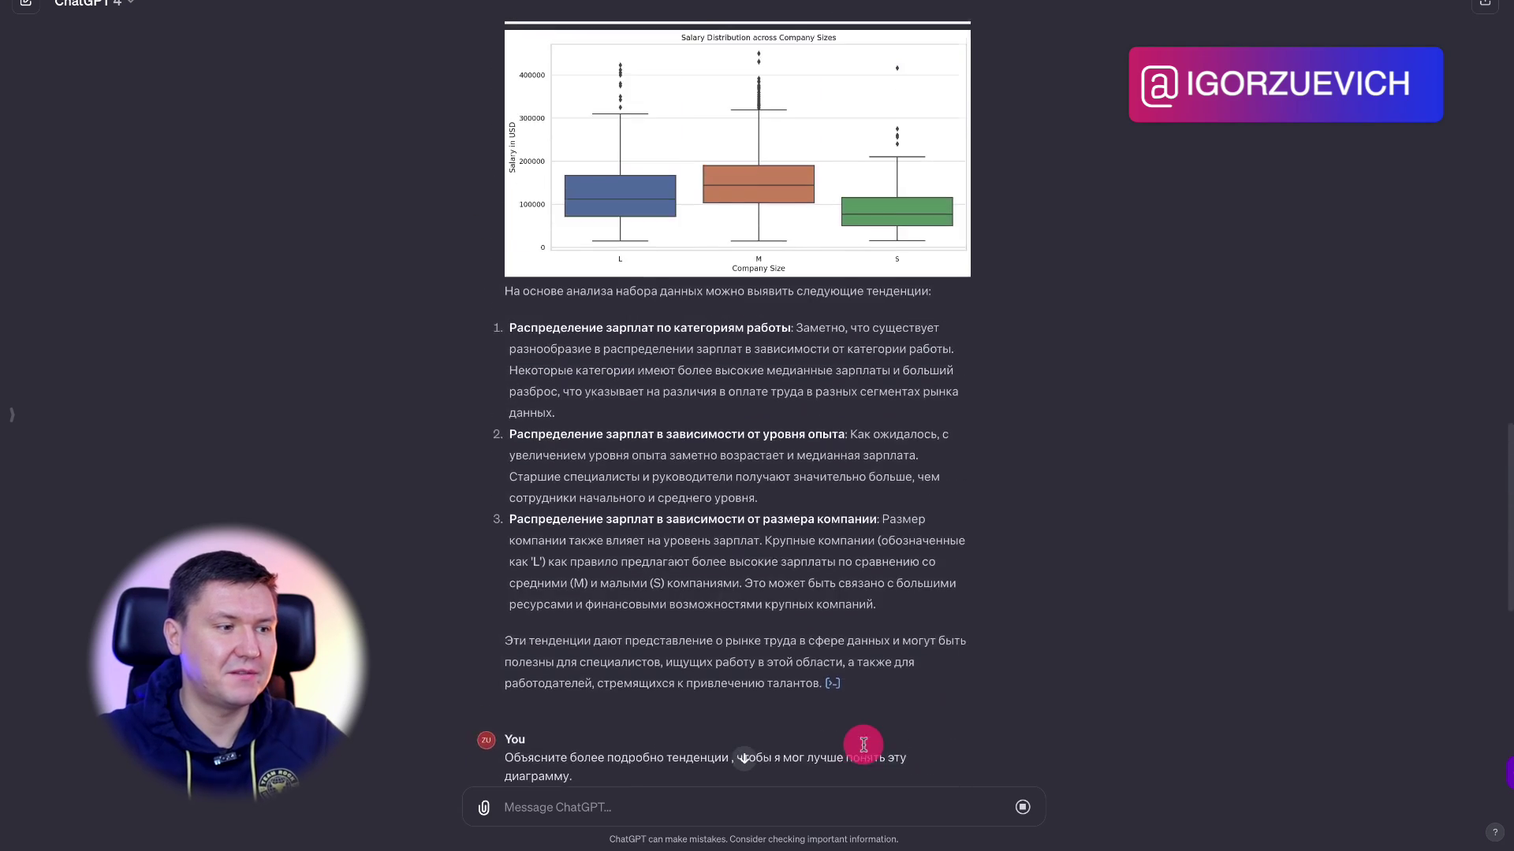